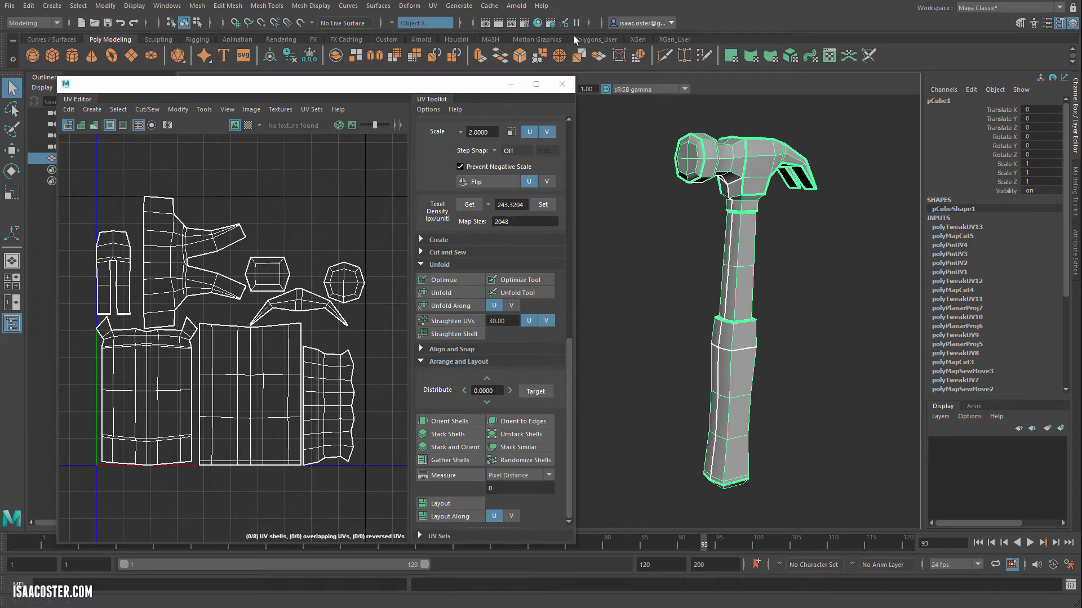
Close the UV Editor and bring the underside of the hammer's claw into close view.
click(562, 84)
alt+drag(633, 285, 541, 248)
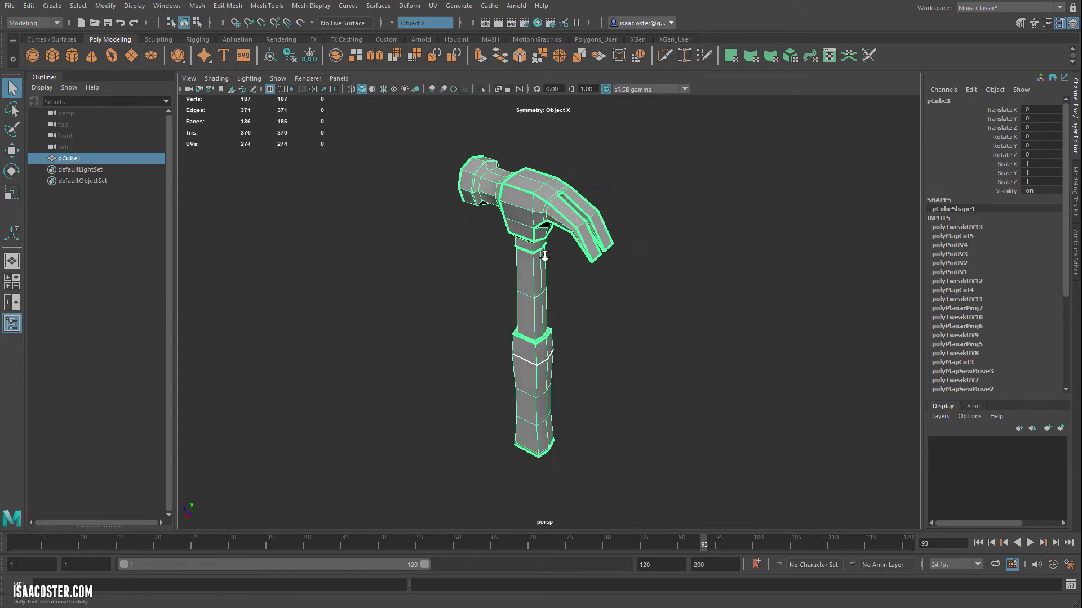
alt+right_drag(541, 248, 650, 333)
alt+drag(650, 332, 632, 382)
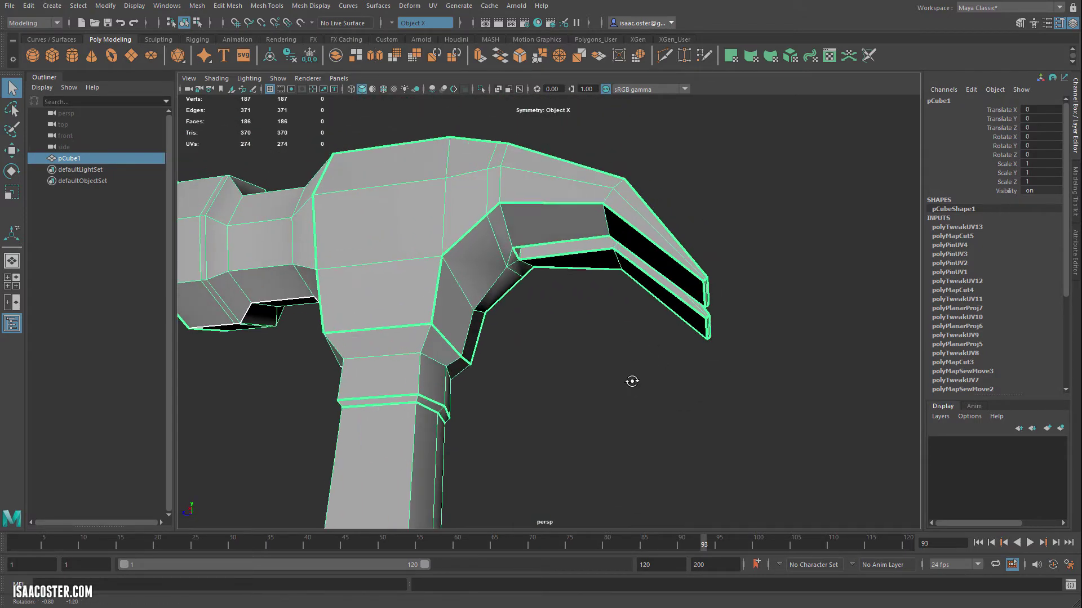
Preview the hammer in smooth mesh display, examine its head and claw, and return to the unsmoothed display.
key(5)
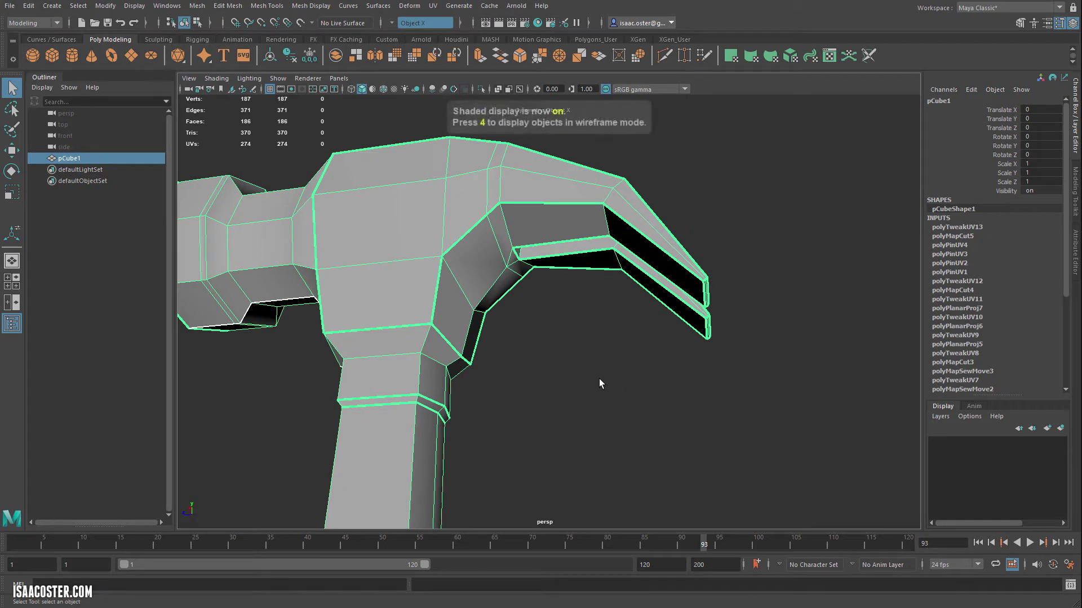
key(3)
click(549, 371)
alt+right_drag(550, 376, 533, 360)
alt+drag(533, 360, 445, 290)
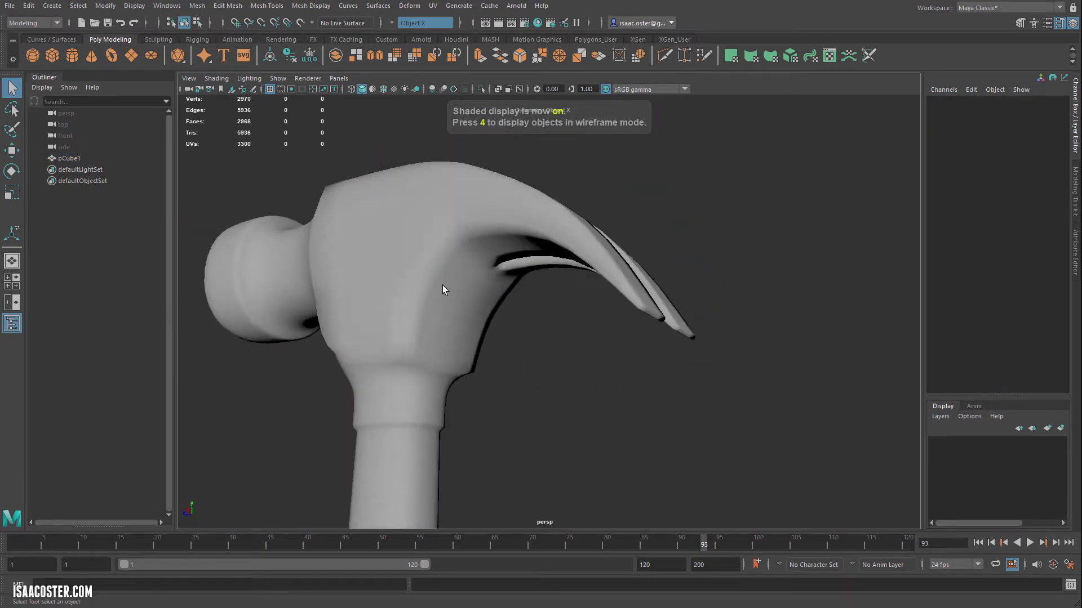
click(445, 289)
click(553, 416)
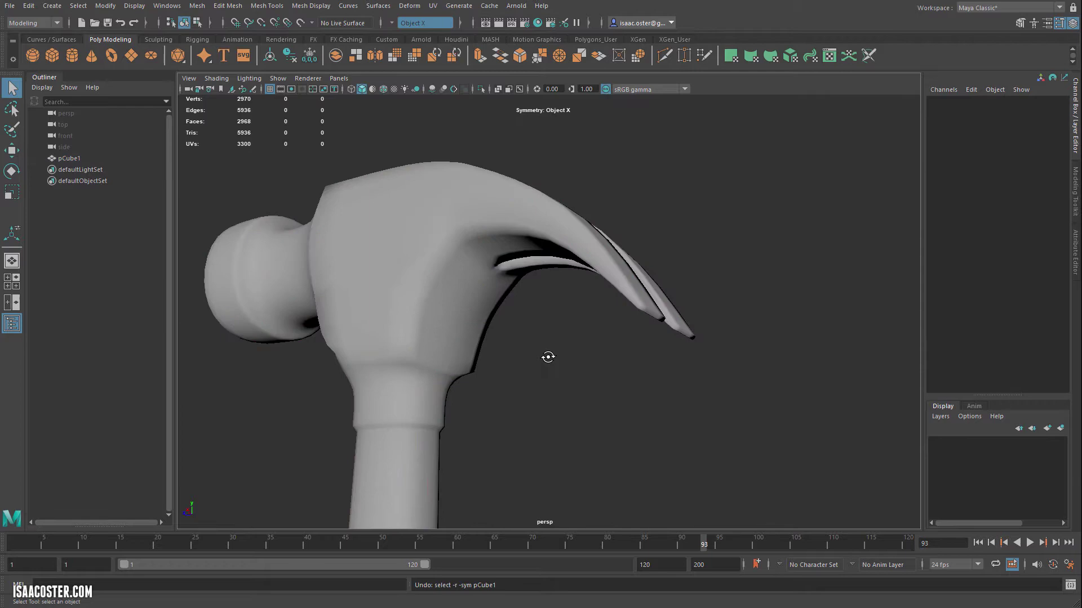
scroll(490, 248, up, 3)
click(484, 248)
key(1)
alt+drag(607, 256, 465, 194)
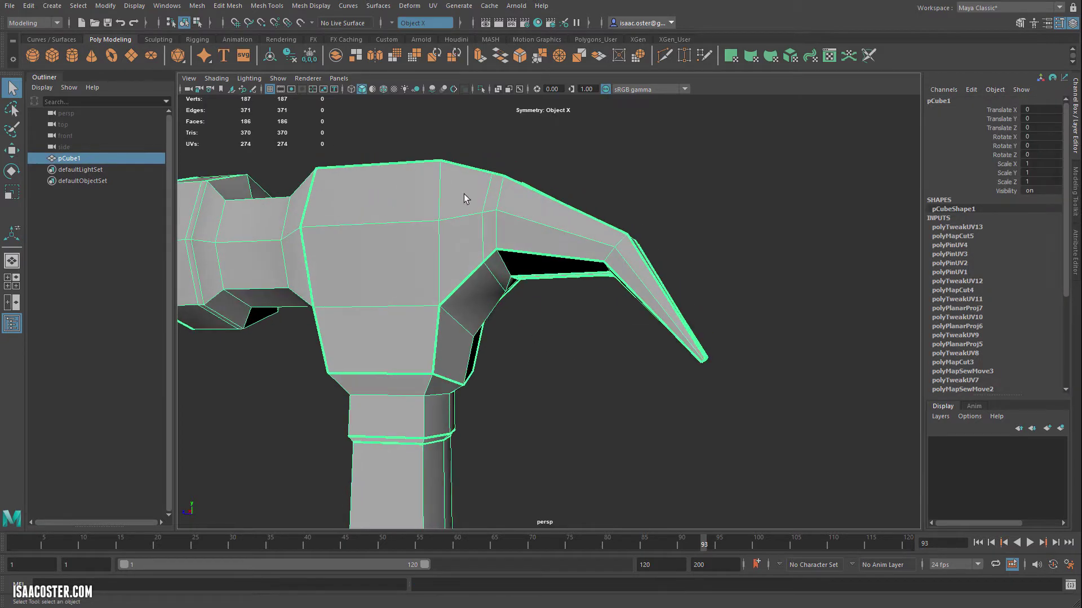
alt+drag(507, 270, 452, 263)
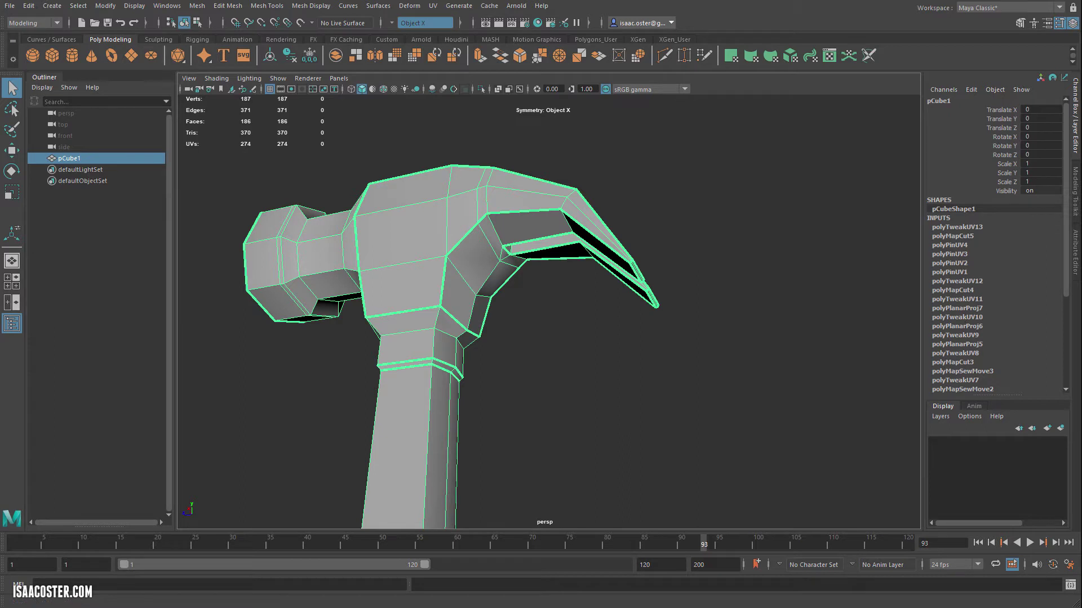
Delete the construction history of the hammer mesh.
click(29, 7)
mouse_move(83, 139)
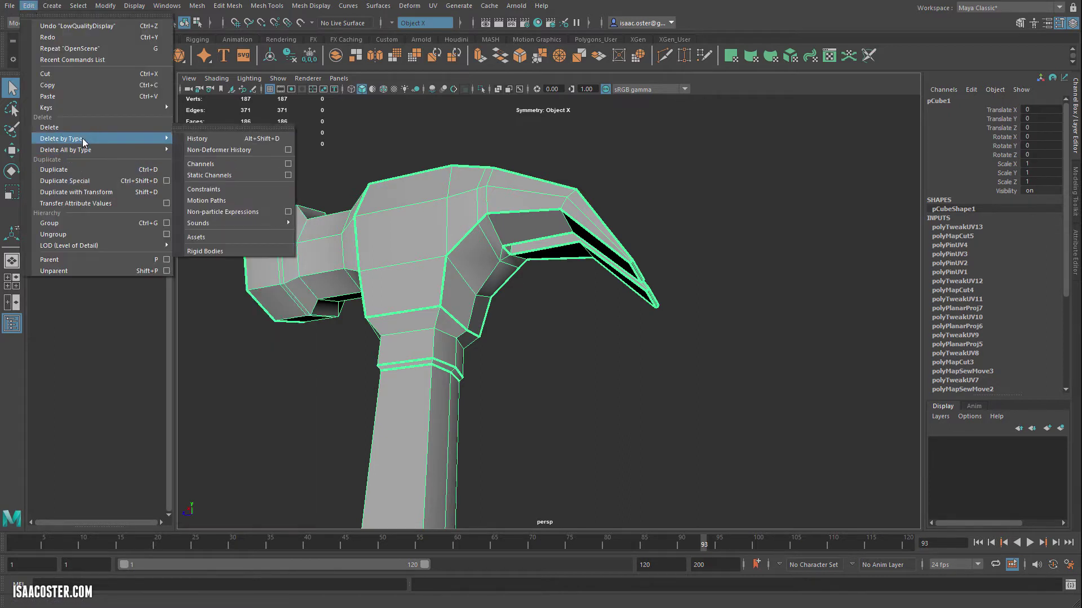
click(197, 138)
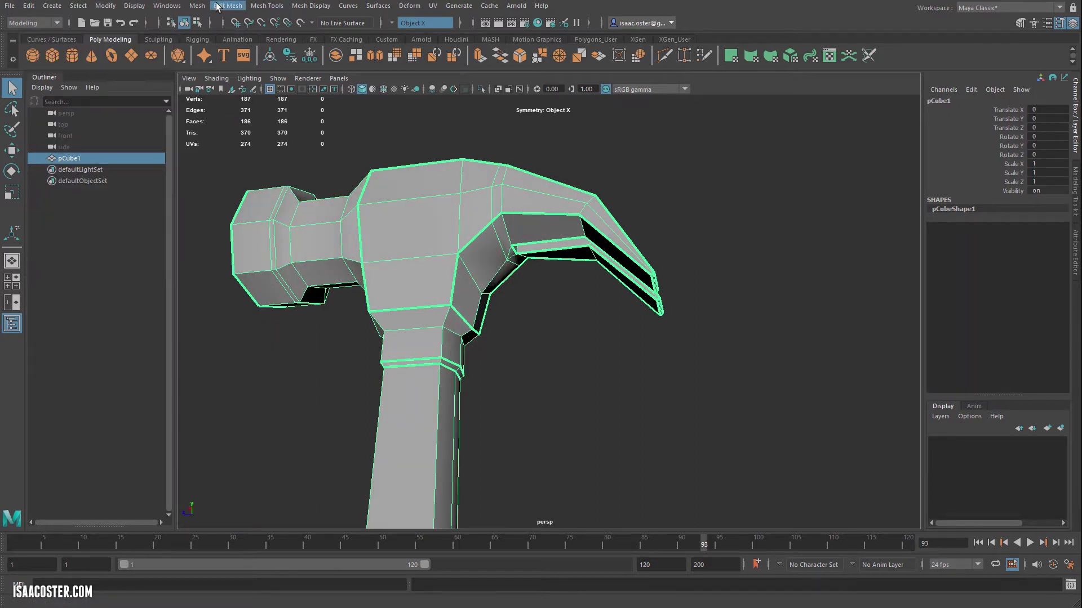
Apply Smooth to the hammer mesh with 5 divisions and inspect the denser geometry.
click(191, 8)
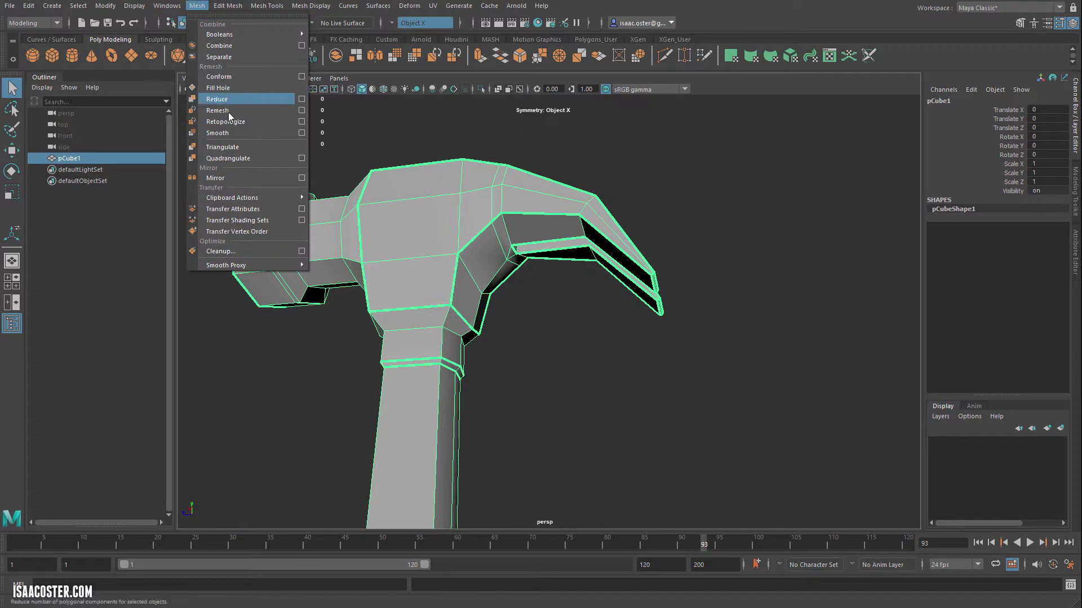
click(275, 134)
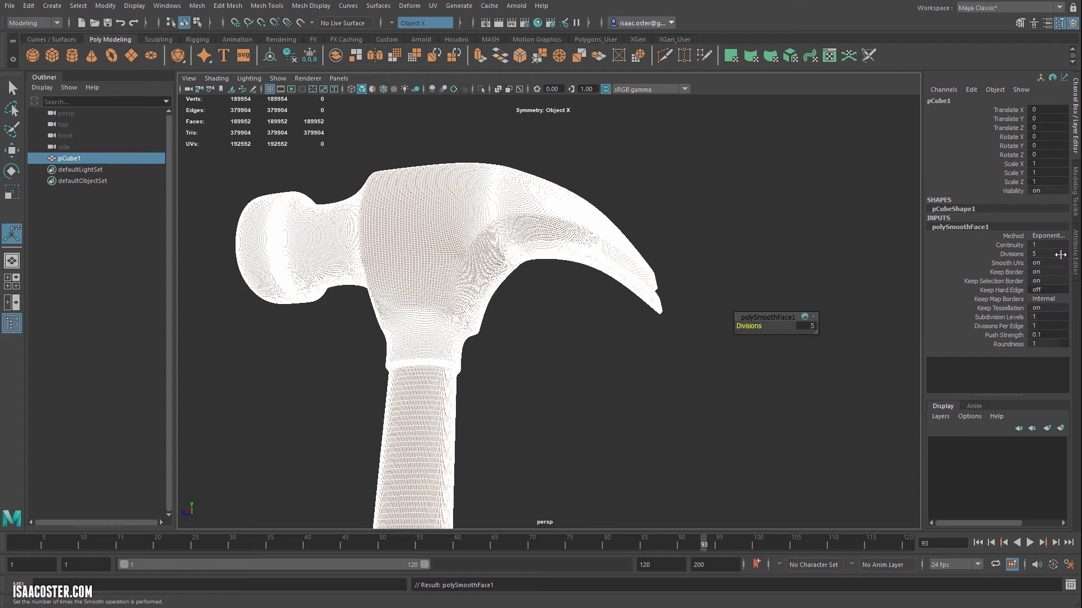
double_click(1061, 255)
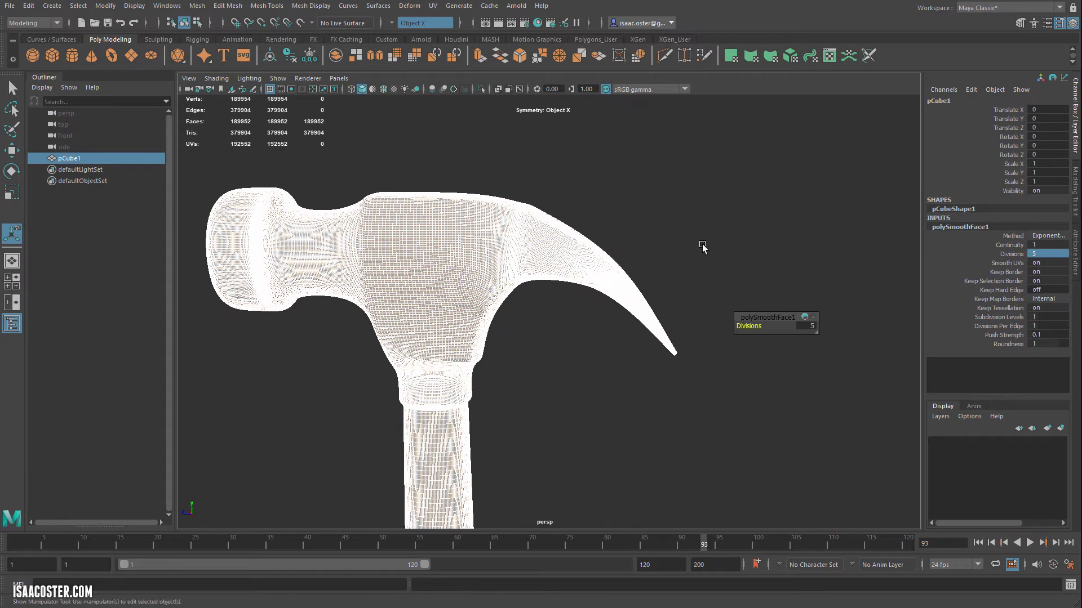
click(647, 213)
alt+drag(647, 212, 507, 236)
click(563, 242)
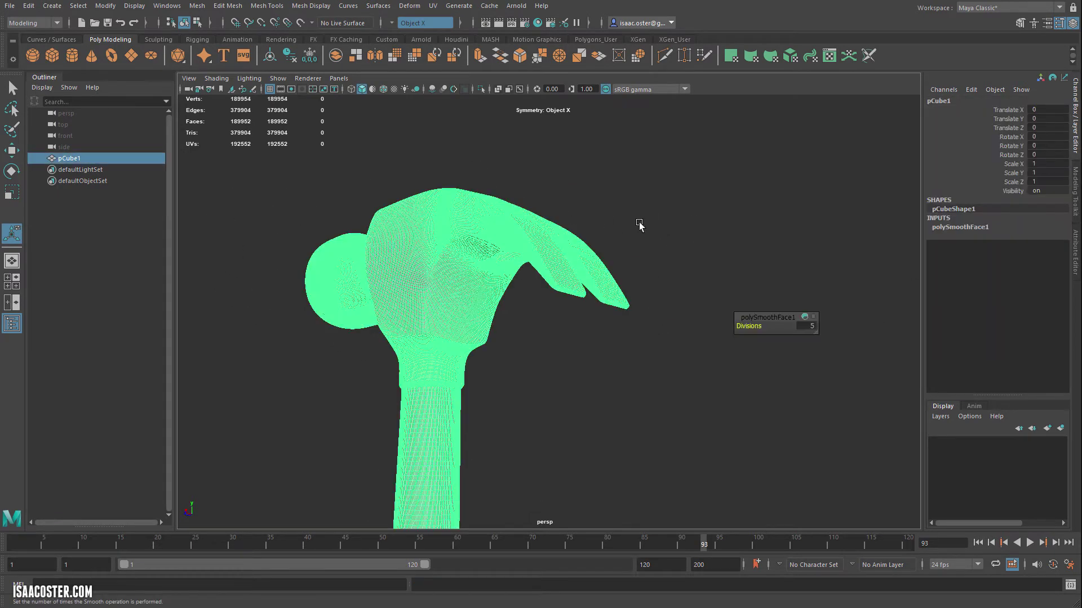
Set the hammer's Smooth divisions to 1.
double_click(811, 326)
text(1)
key(Return)
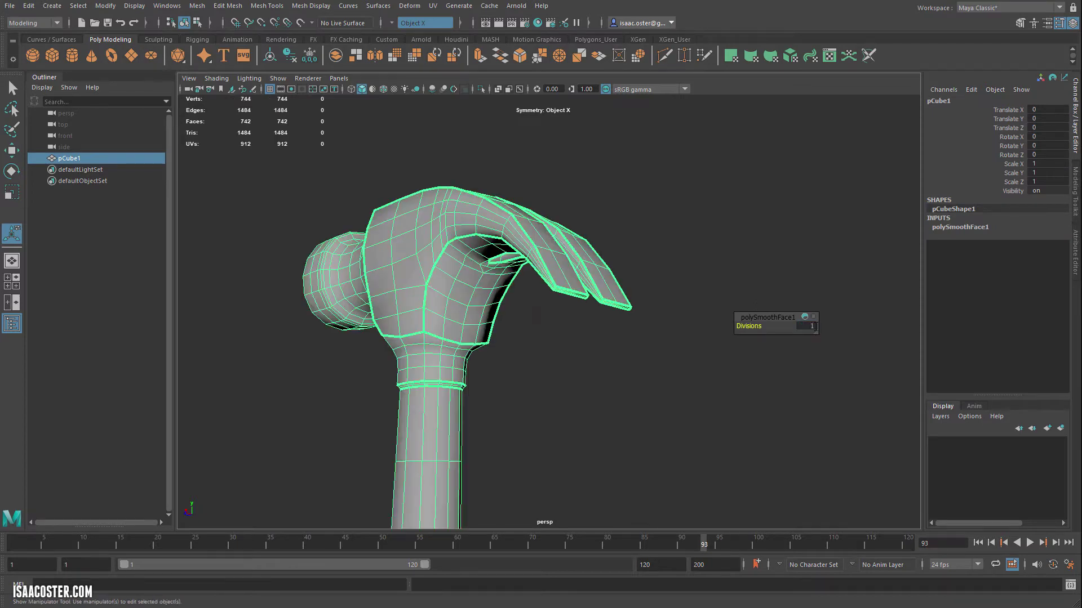
click(845, 328)
Set the hammer's Smooth divisions to 5 and examine the smoothed head and claw up close.
click(474, 232)
click(960, 228)
click(1045, 254)
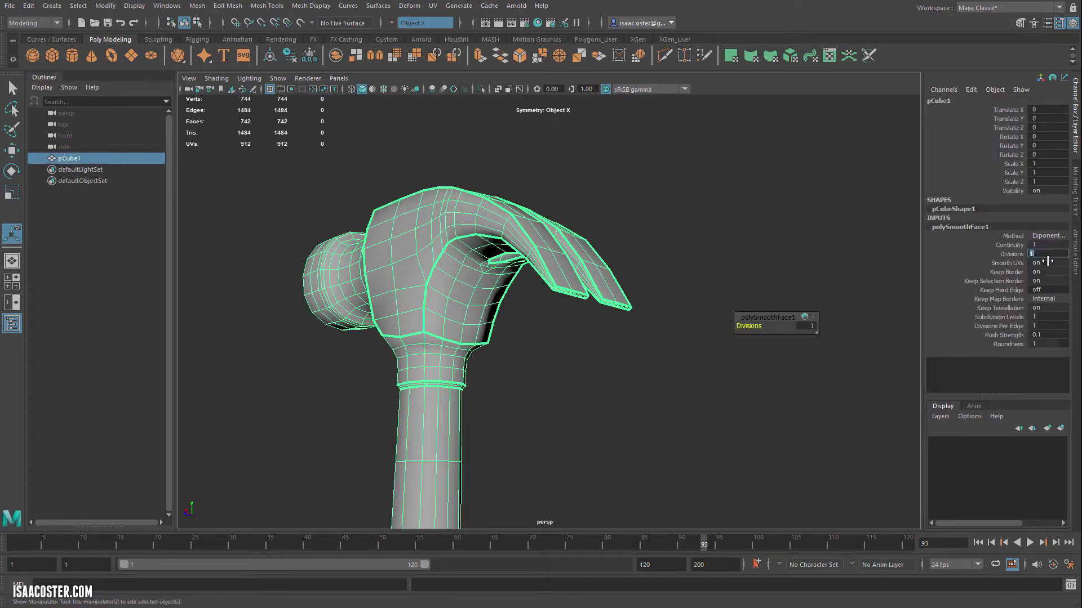
text(5)
key(Return)
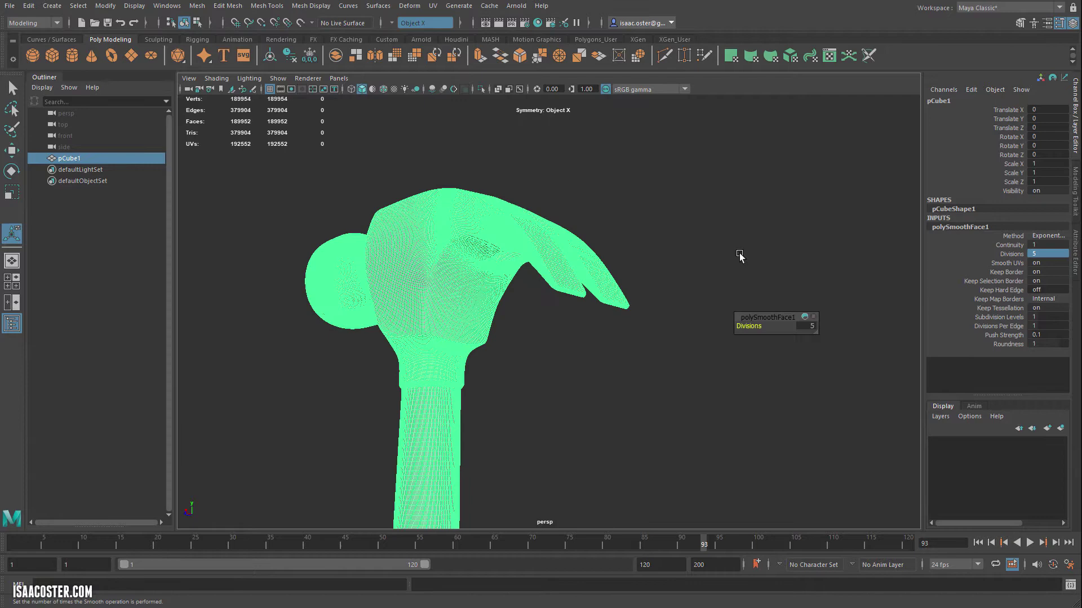
click(596, 280)
alt+drag(595, 279, 582, 241)
scroll(620, 307, up, 5)
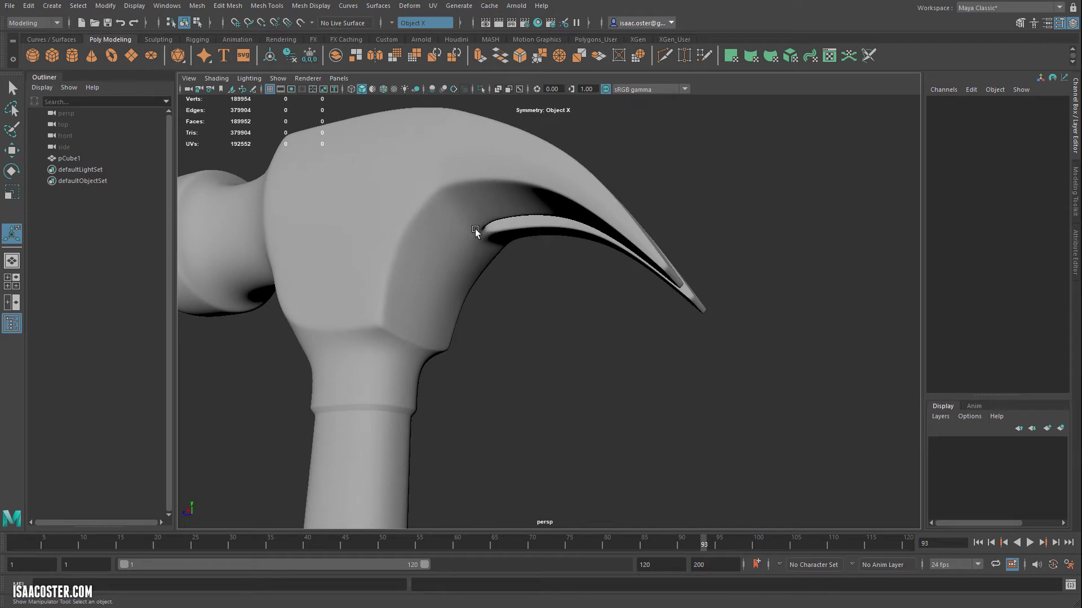
alt+drag(475, 229, 417, 249)
click(389, 242)
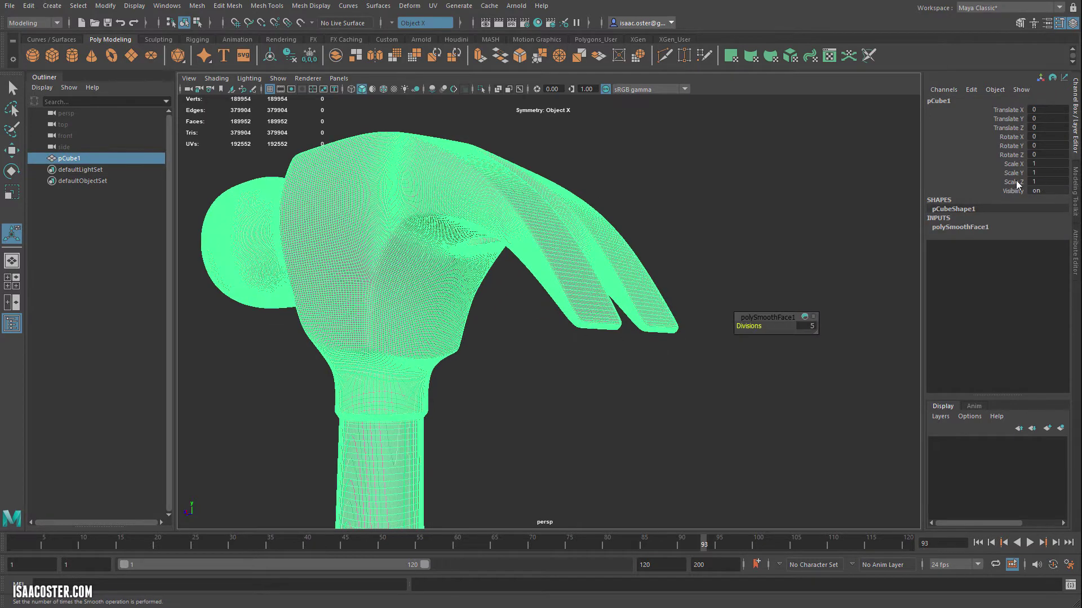
Set the hammer's Smooth divisions to 0.
click(969, 227)
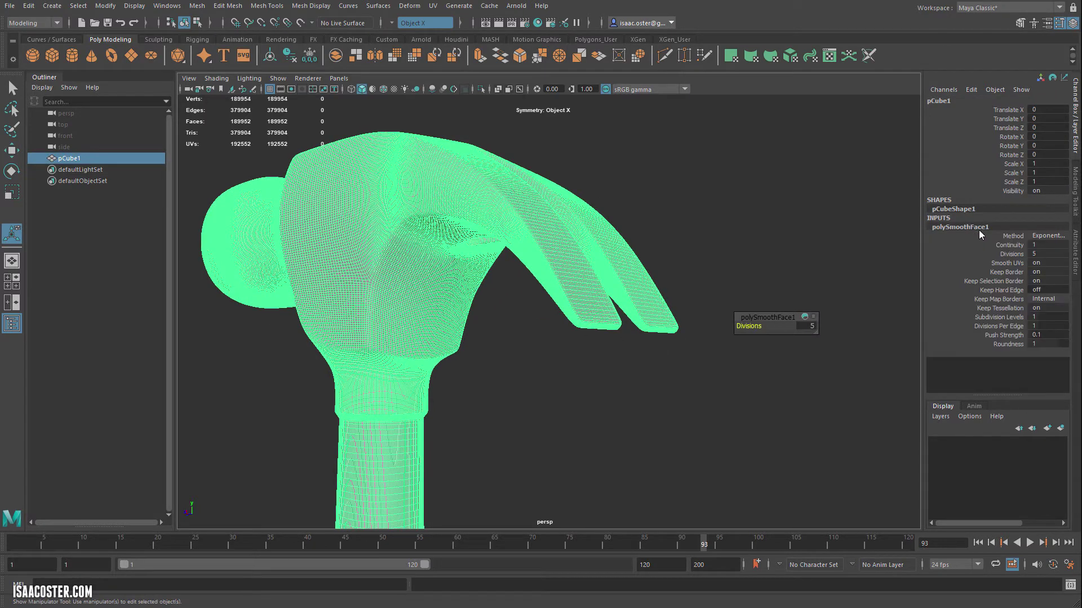
click(1045, 254)
text(0)
key(Return)
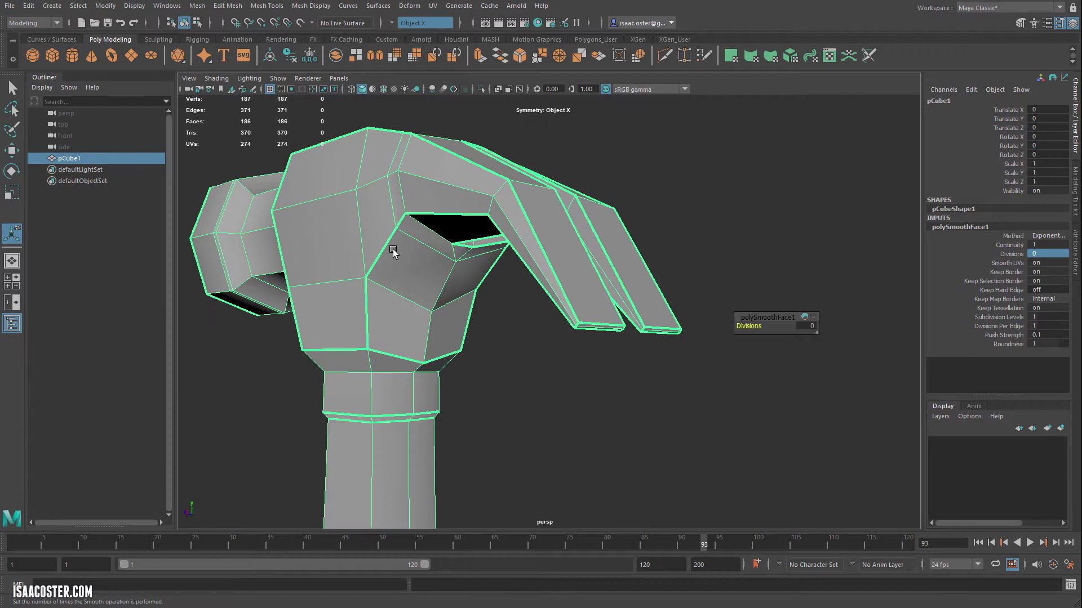
alt+drag(393, 252, 664, 248)
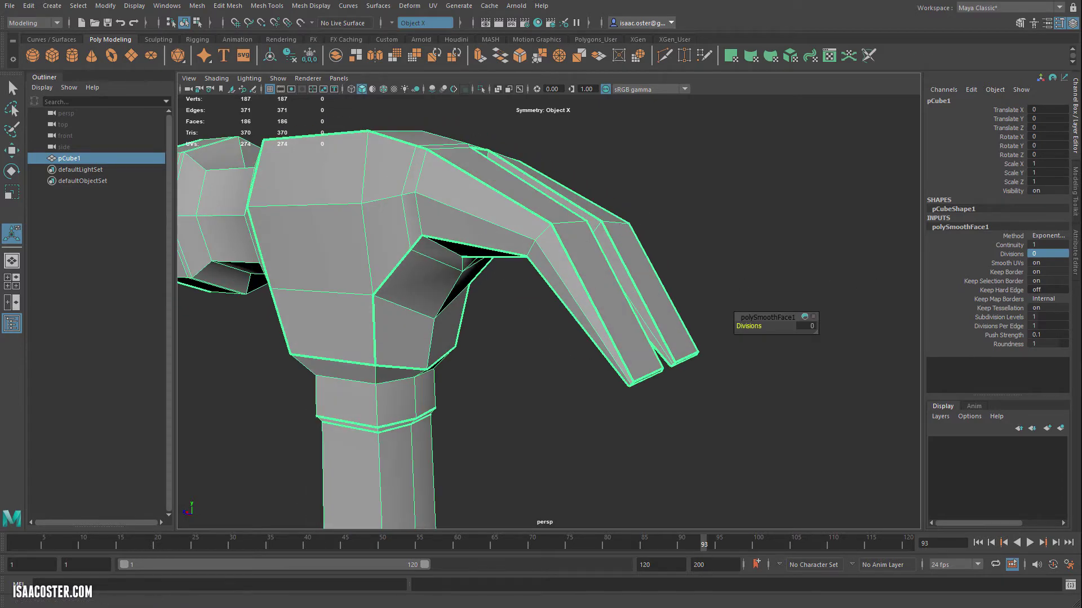
Clear the hammer's remaining construction history, including the zero-division Smooth operation.
click(26, 5)
mouse_move(113, 138)
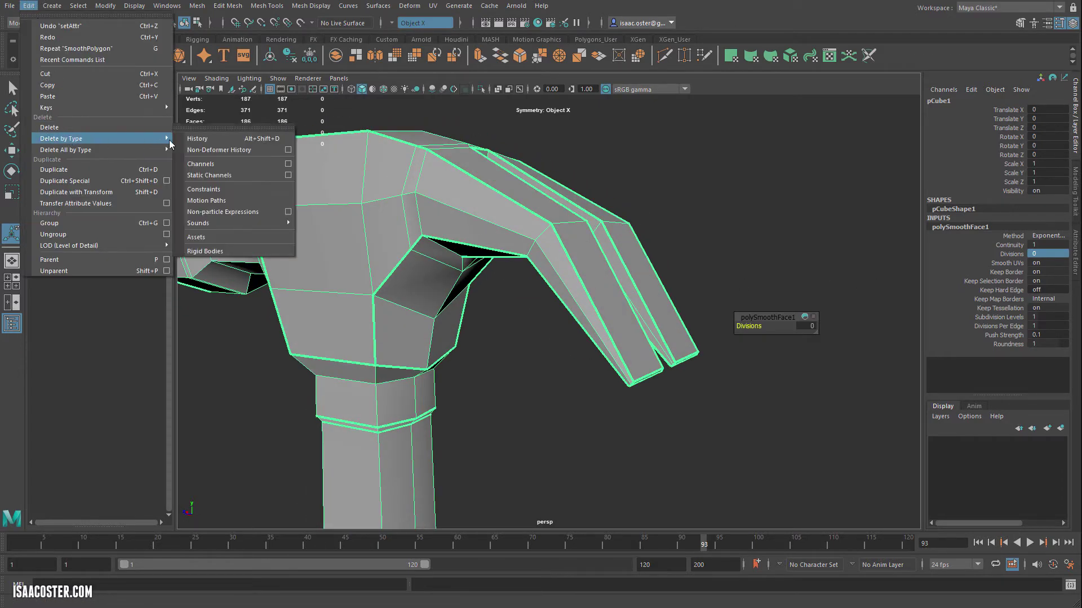
click(186, 138)
Select the centre vertex on top of the head just before the claw slot and open the Move tool's settings.
alt+drag(683, 172, 465, 250)
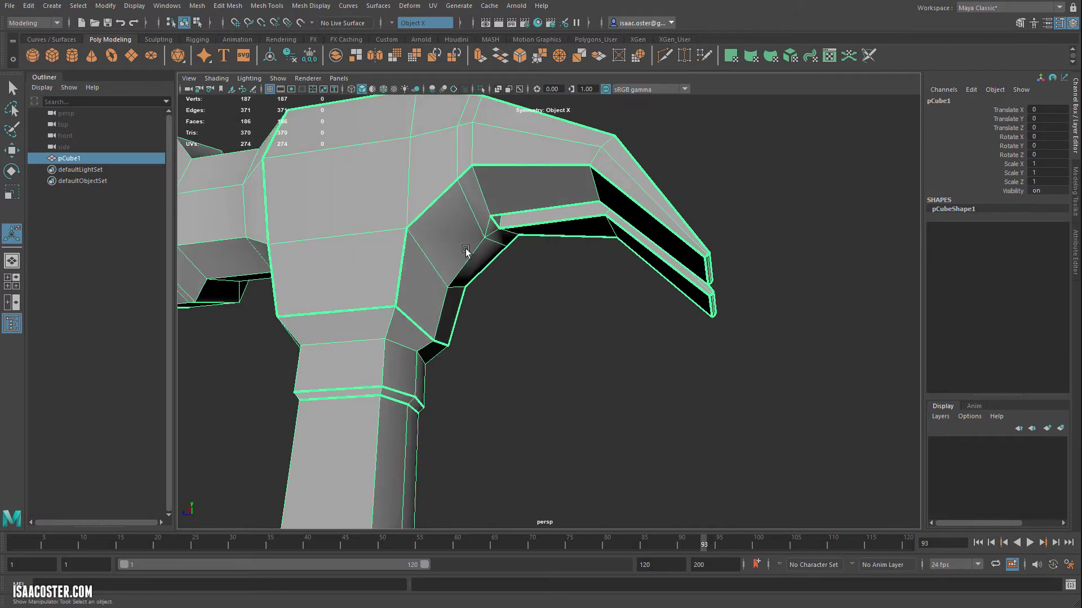
alt+middle_drag(480, 225, 497, 269)
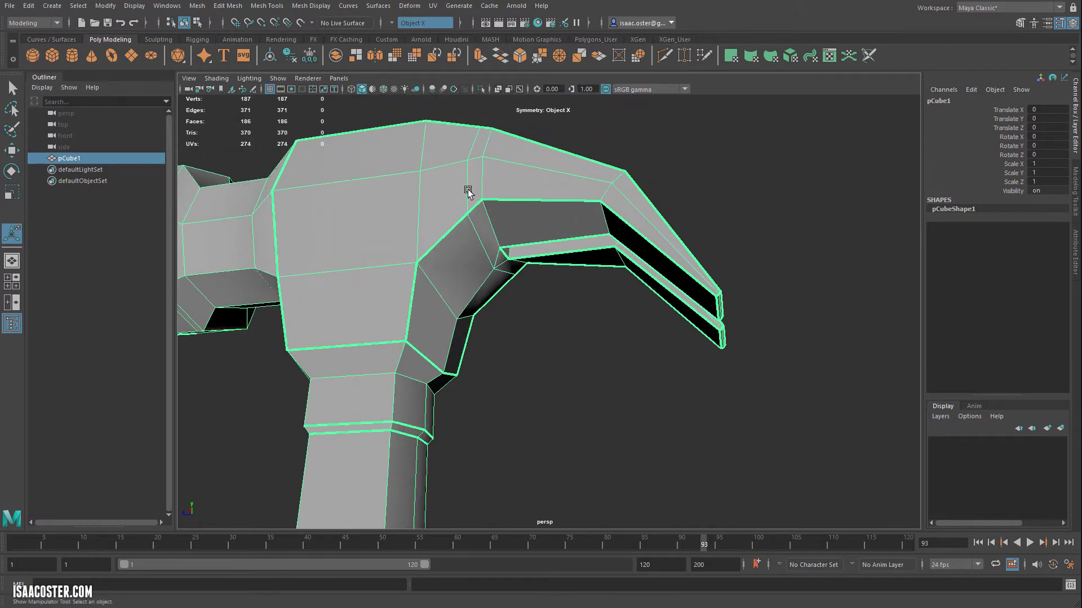
alt+drag(479, 199, 496, 252)
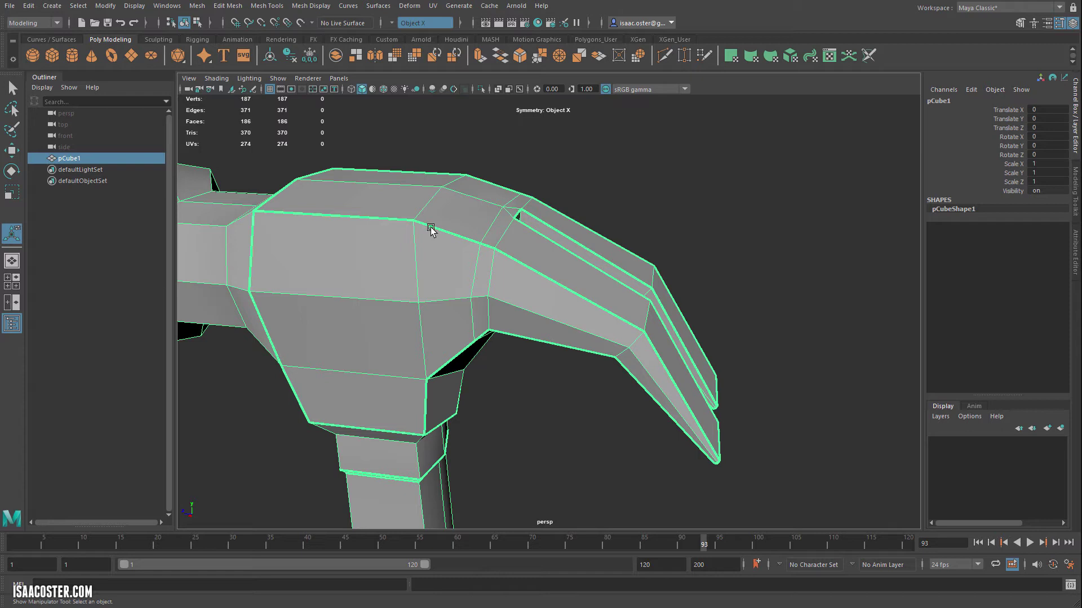
alt+drag(494, 237, 492, 246)
right_drag(493, 246, 440, 242)
click(497, 226)
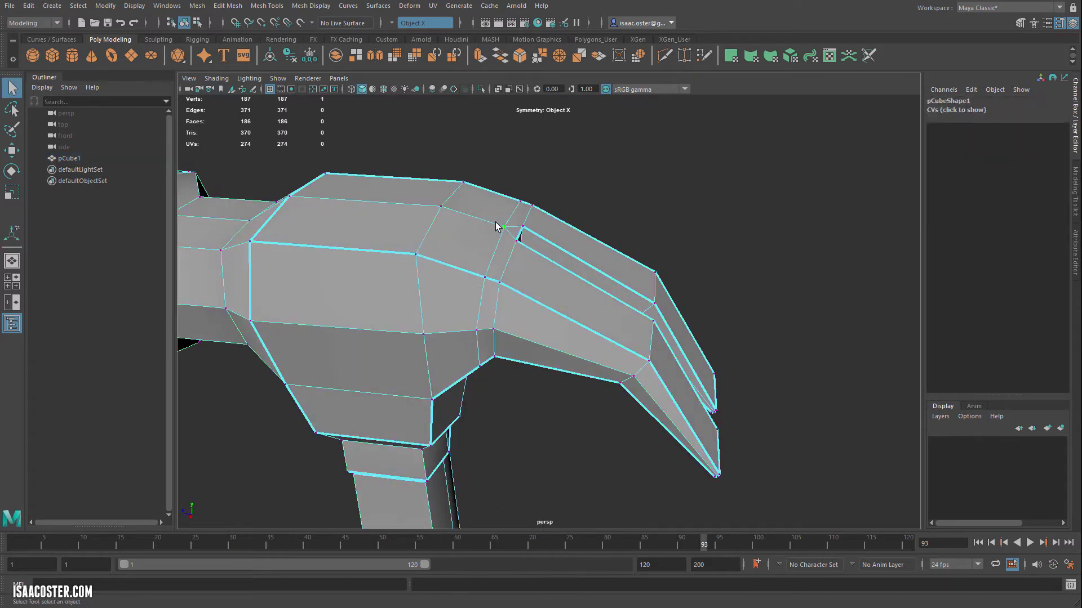
click(15, 151)
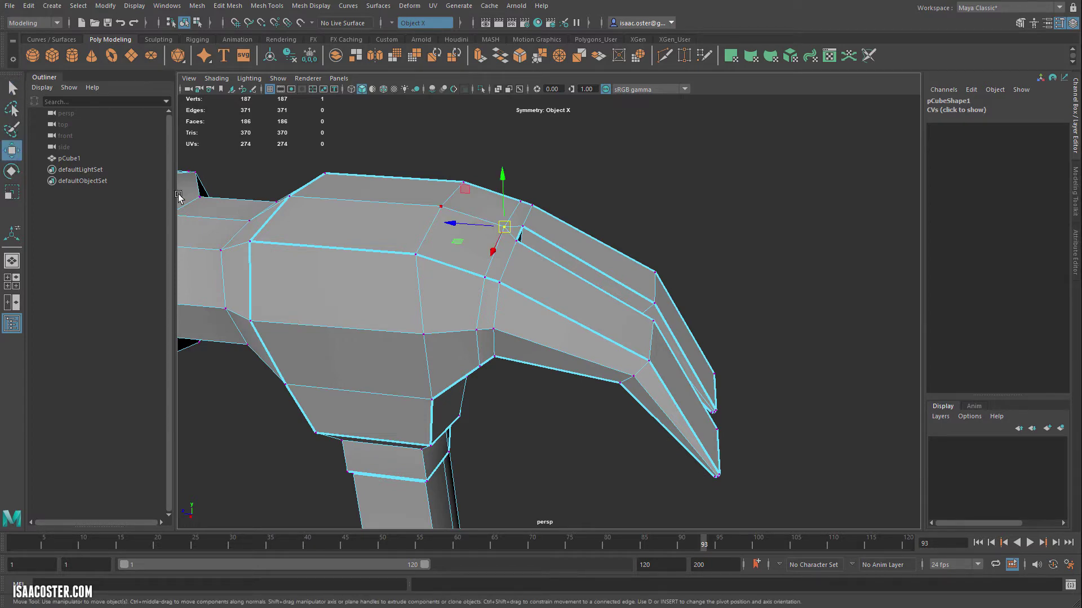
double_click(12, 151)
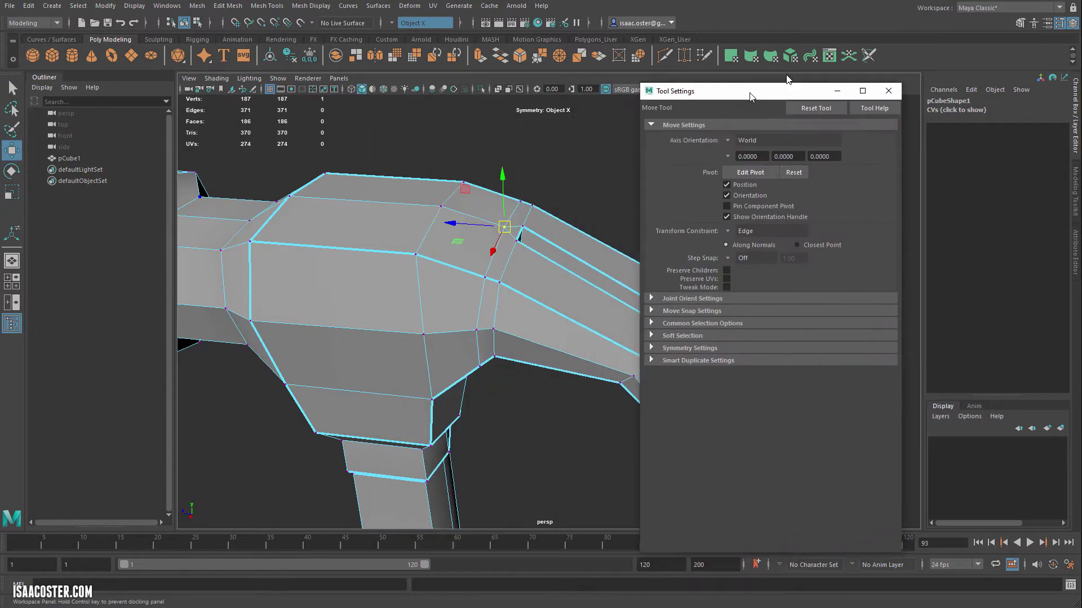
drag(732, 89, 848, 58)
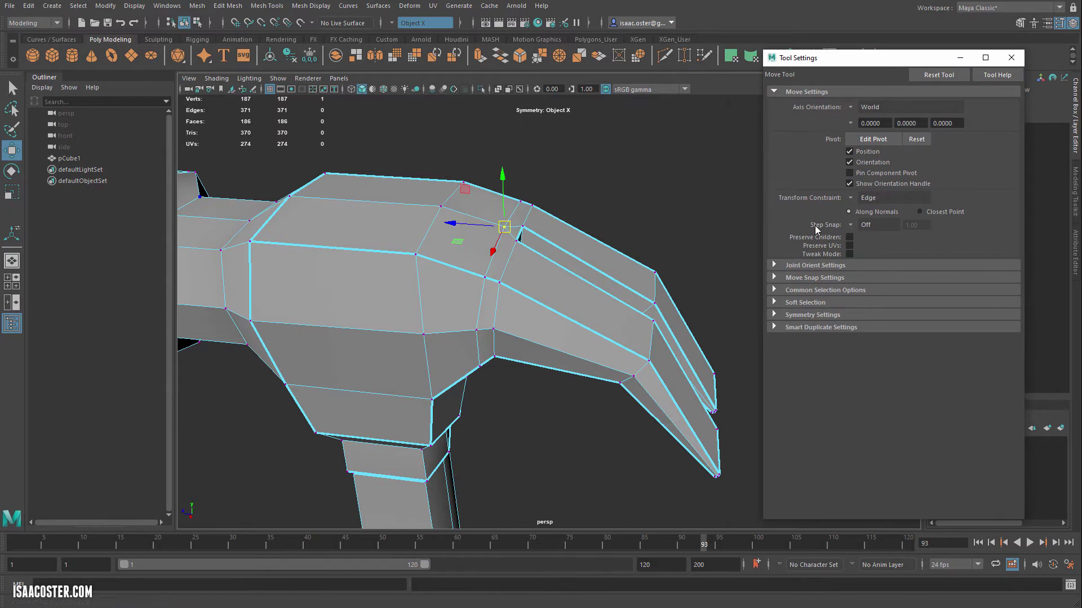
Try the Move tool's Transform Constraint set to Off, and set it back to Edge.
click(850, 197)
click(860, 205)
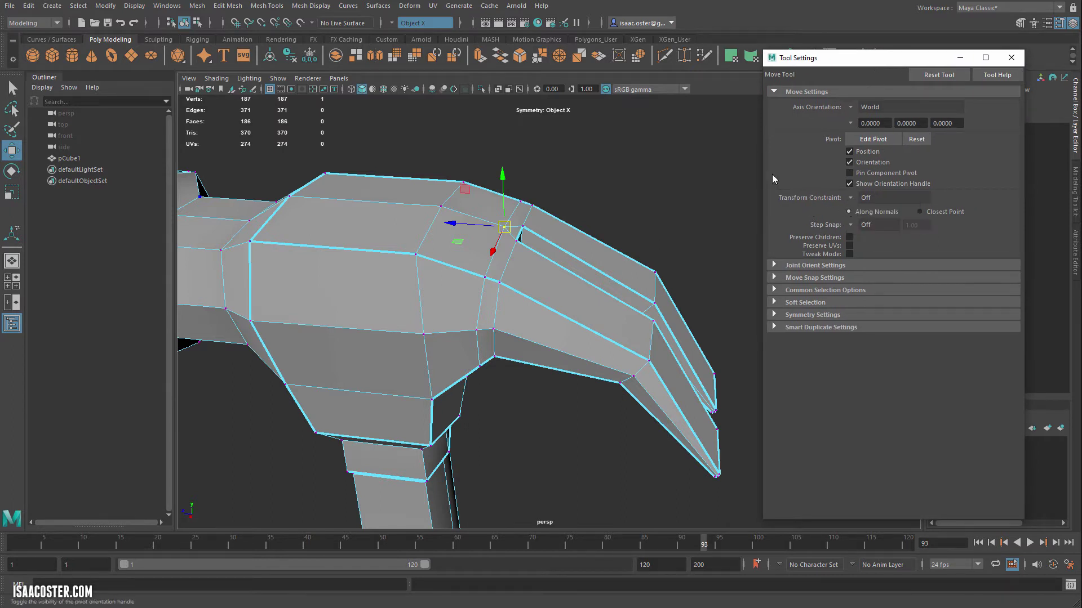
click(849, 198)
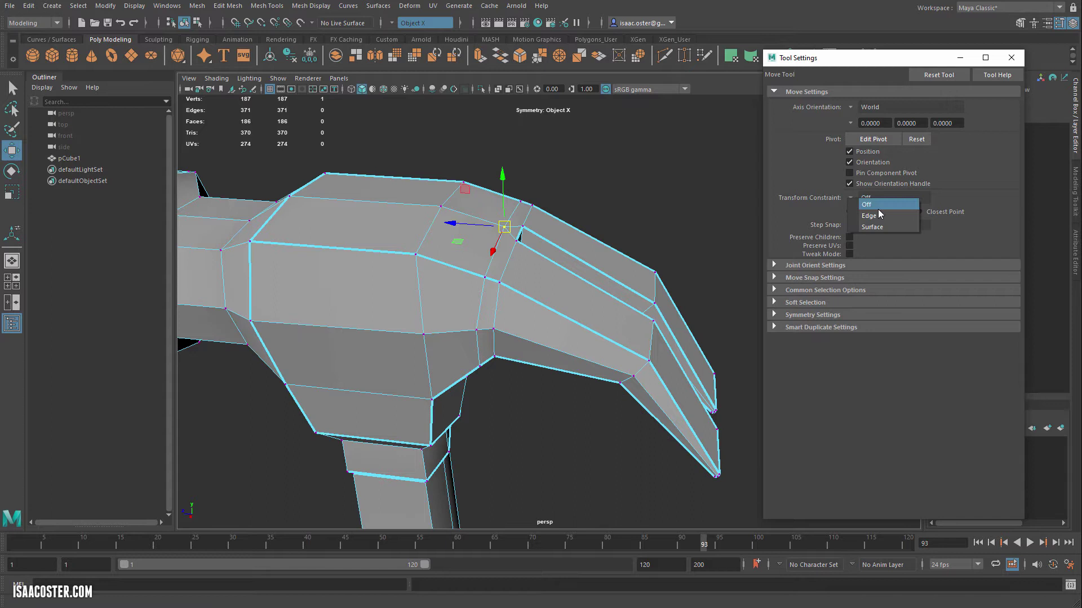
click(877, 215)
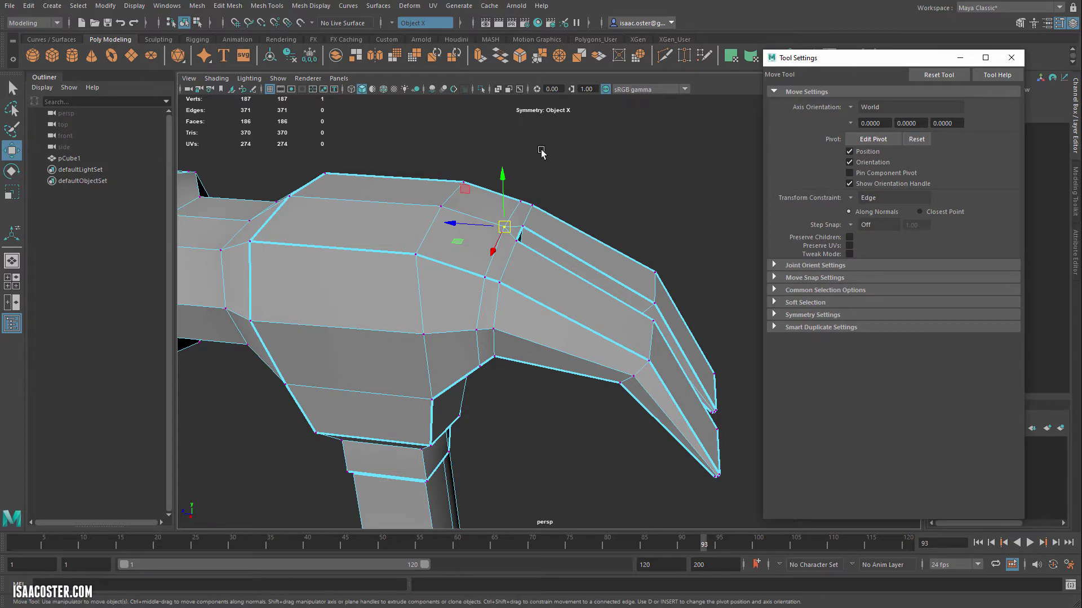
Slide the top centre vertex and the outer top vertices before the claw slot back along their edges, towards the hammer's striking face.
drag(844, 63, 852, 63)
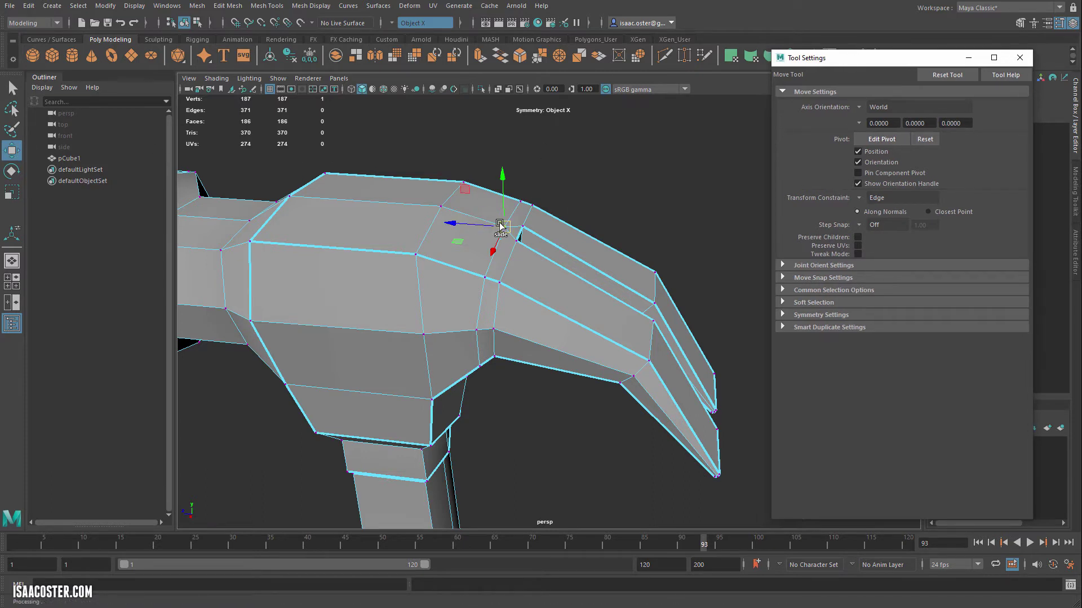
drag(484, 228, 455, 226)
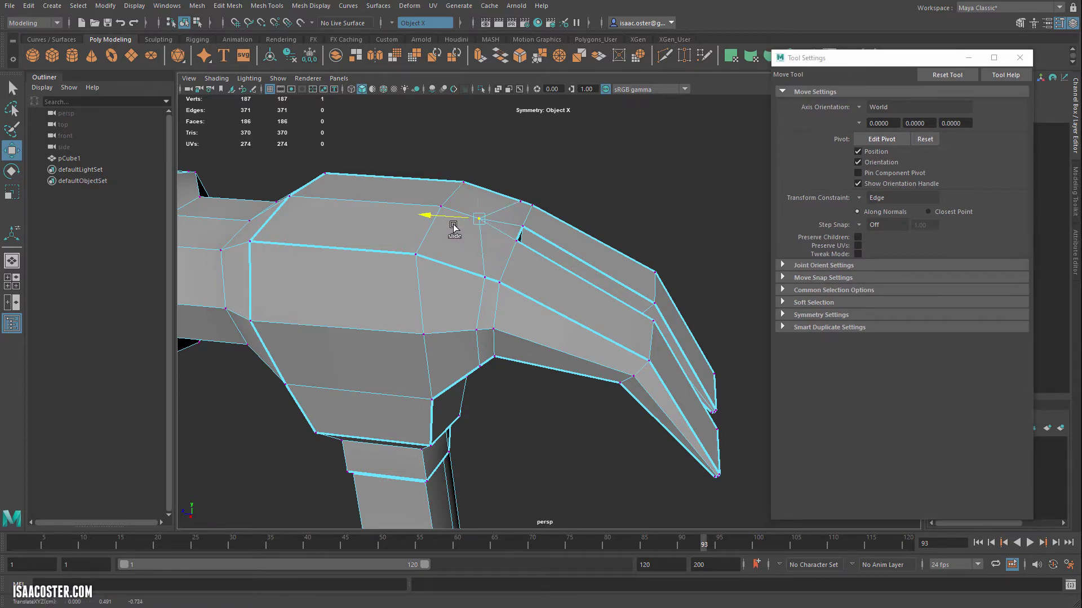
click(518, 200)
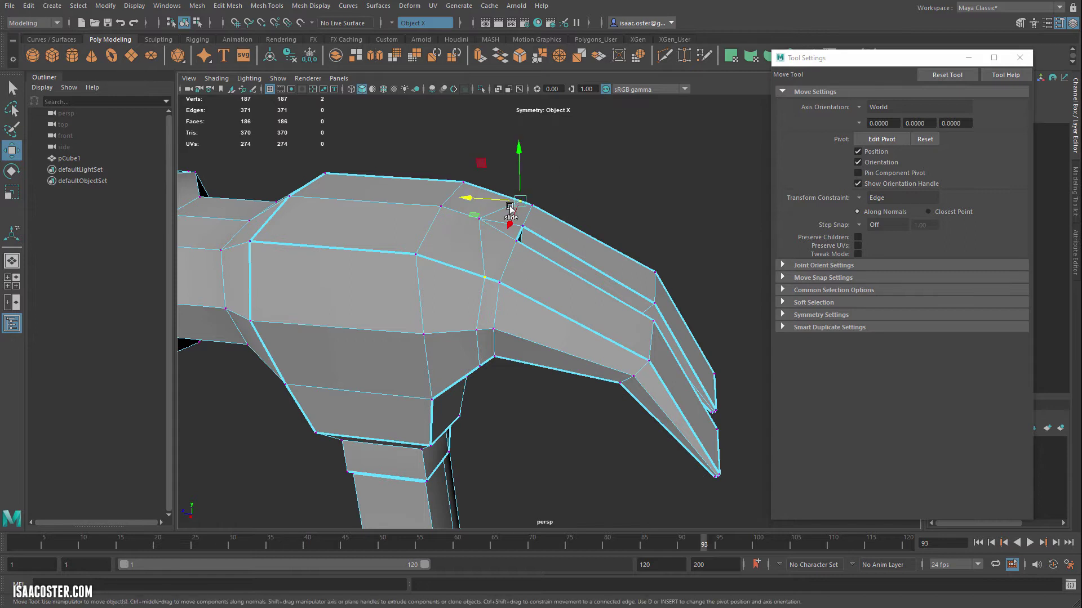
drag(487, 217, 465, 209)
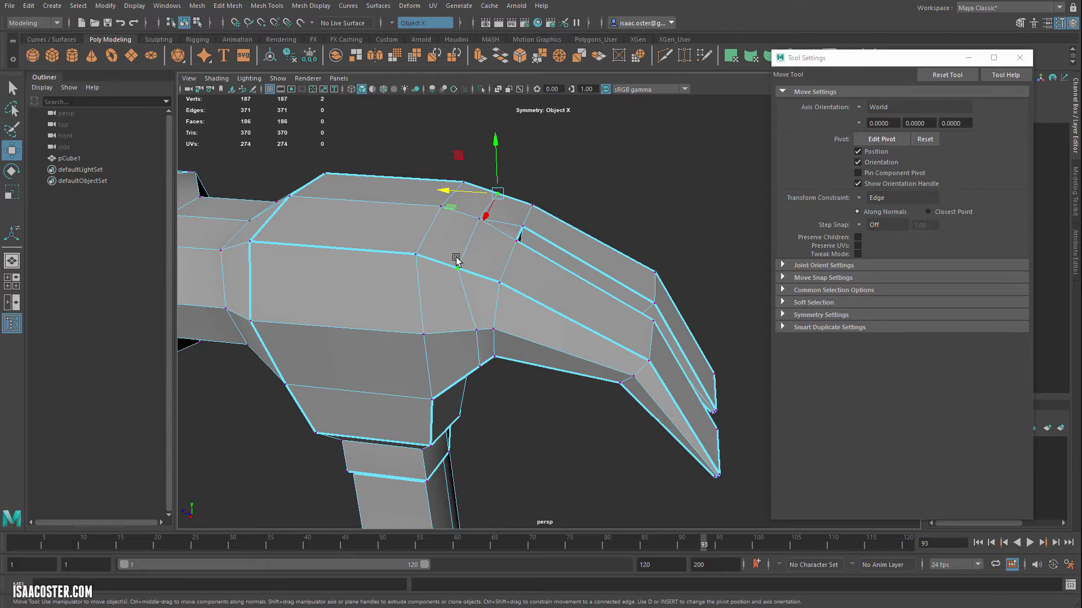
Slide the matching side and underside vertices back along their edges, return to object selection and close the Move tool's settings.
click(475, 328)
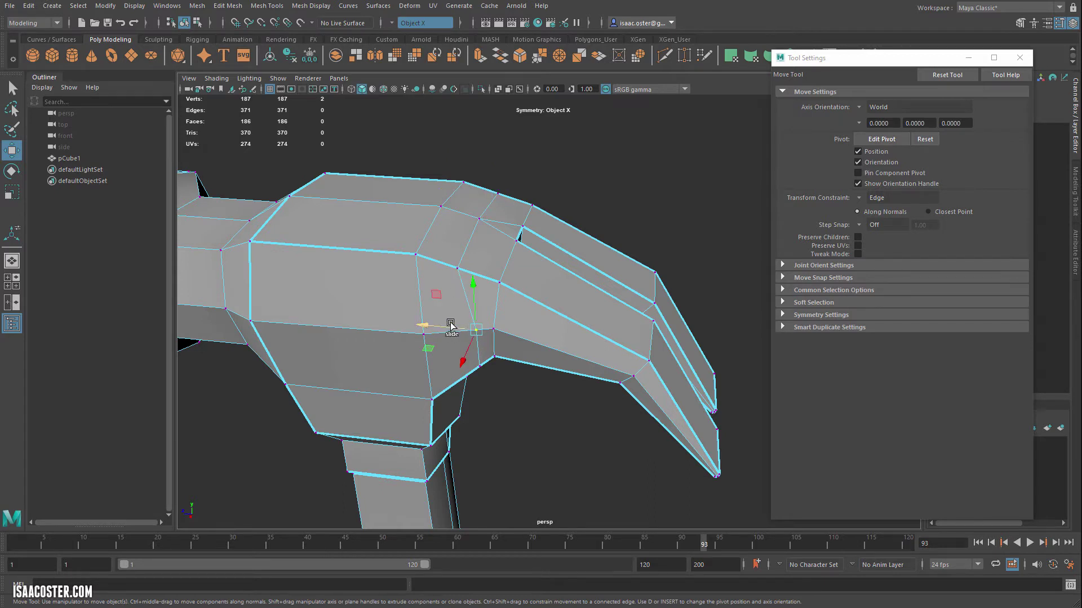
drag(451, 328, 478, 316)
key(ctrl+z)
alt+drag(477, 316, 408, 247)
shift+click(407, 247)
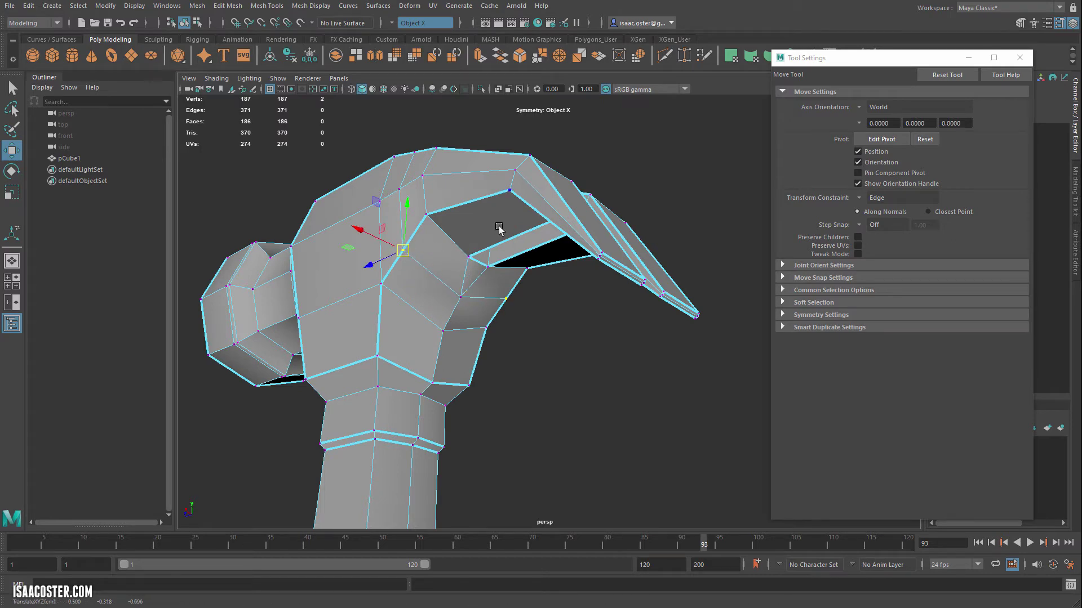
alt+drag(502, 231, 457, 239)
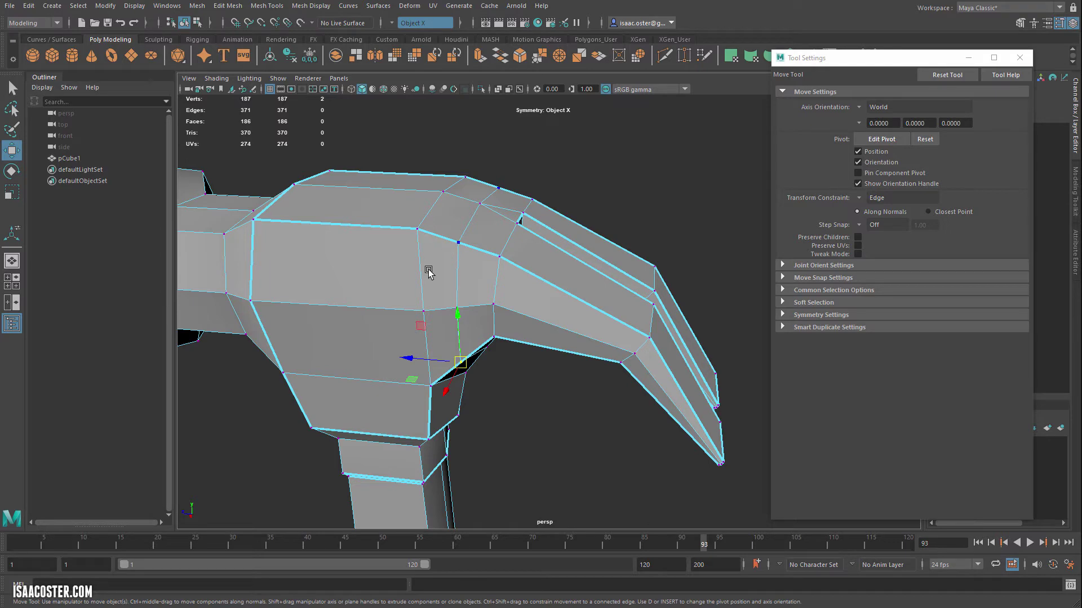
key(F8)
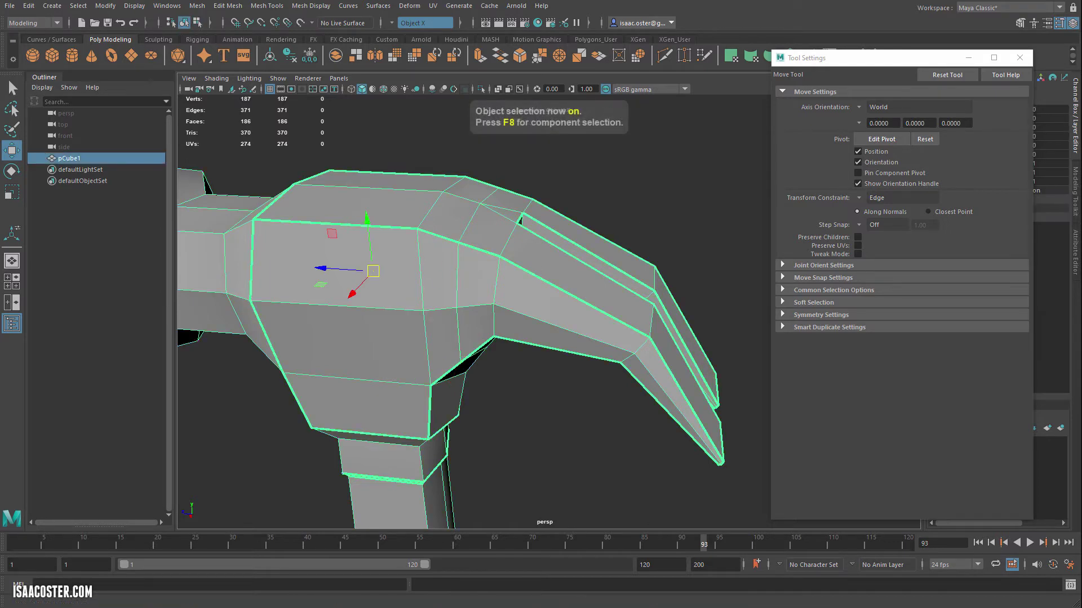
click(1019, 56)
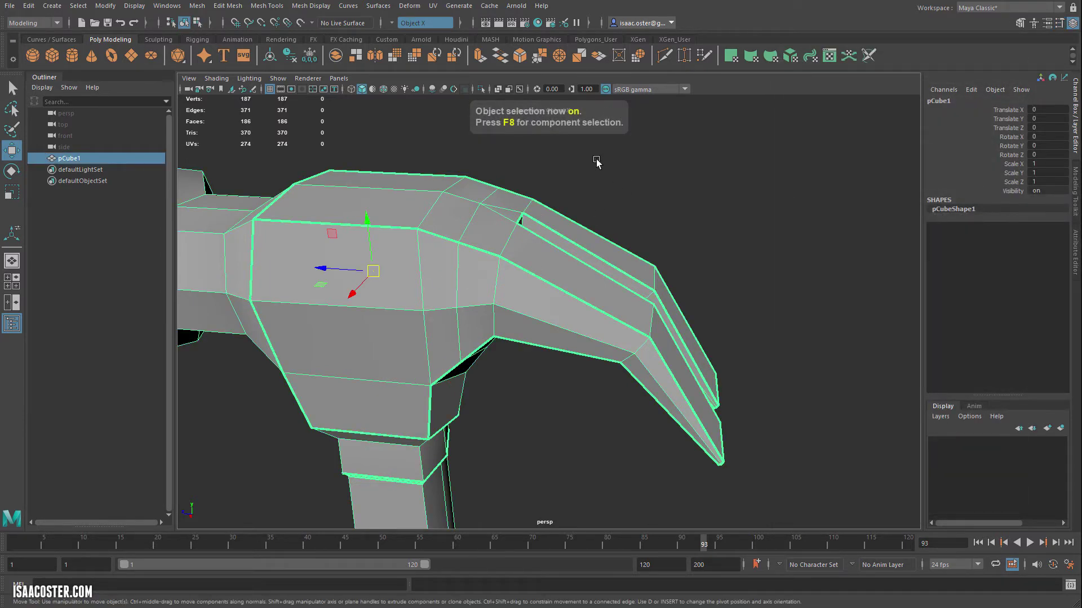
Apply Smooth to the hammer mesh with 5 divisions.
key(ctrl+z)
click(197, 5)
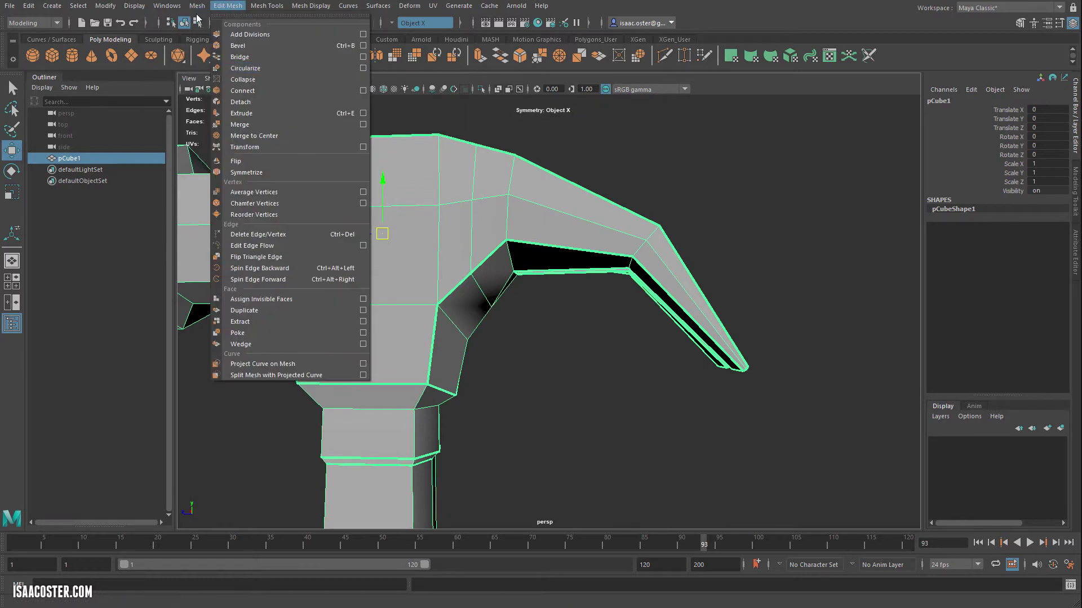
click(217, 132)
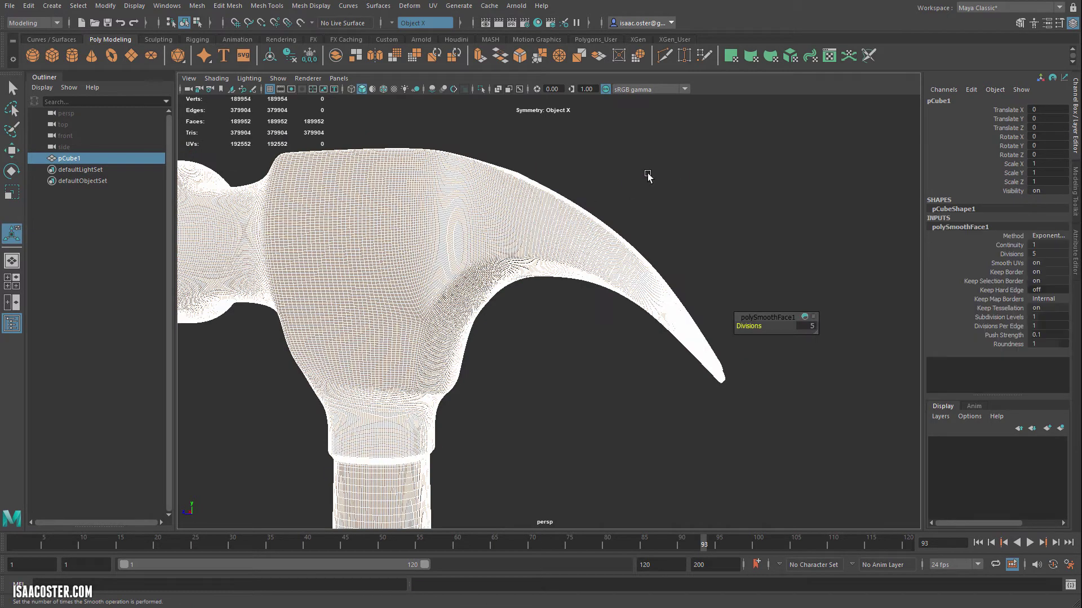
key(t)
Examine the smoothed hammer's head, claw and underside from several angles.
click(653, 206)
alt+drag(652, 206, 429, 268)
click(473, 295)
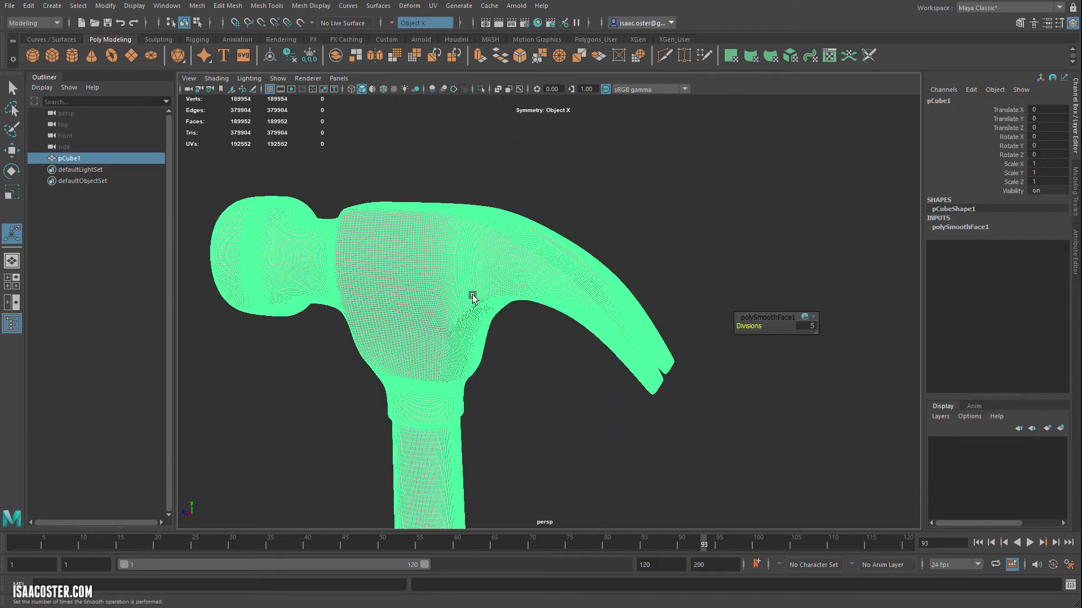
scroll(504, 325, down, 5)
click(535, 354)
alt+drag(535, 354, 526, 293)
scroll(514, 296, down, 3)
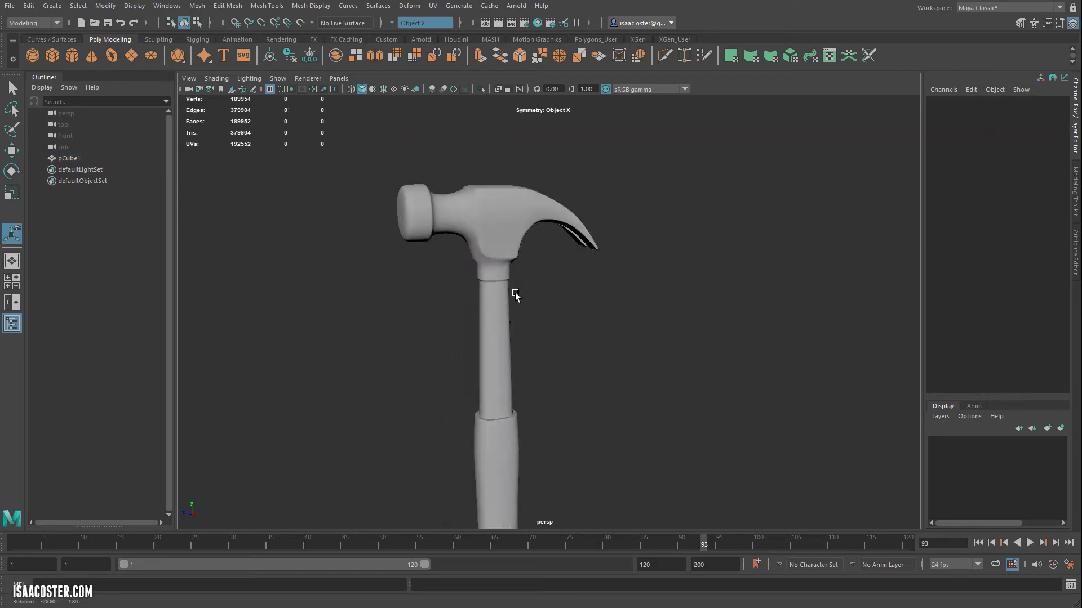
Set the polySmoothFace1 divisions of the hammer to 0.
click(508, 233)
alt+drag(509, 233, 513, 253)
click(961, 227)
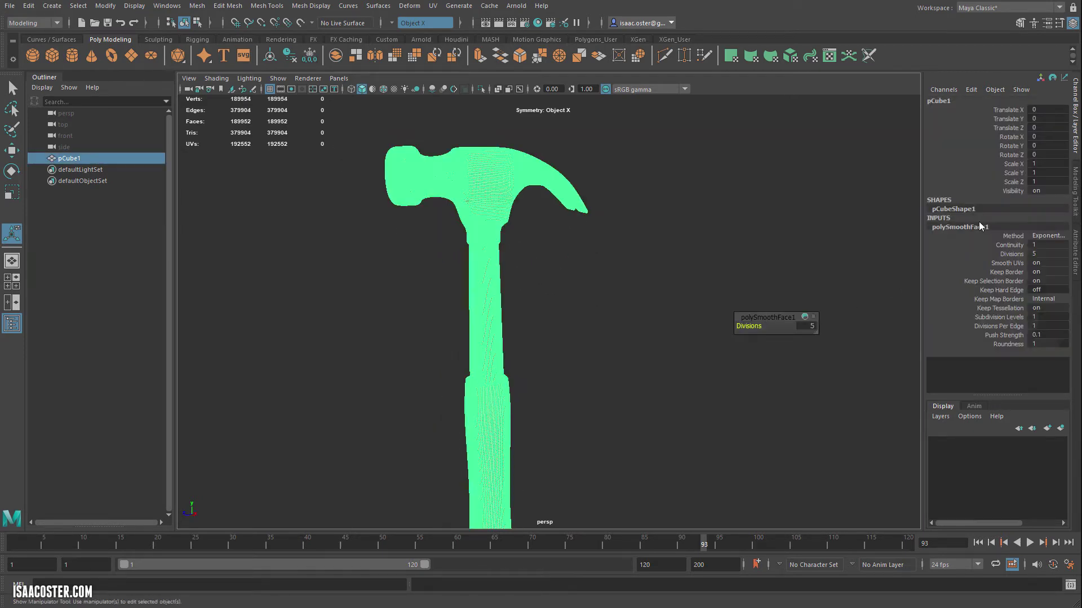
right_click(976, 223)
click(838, 242)
click(566, 213)
click(509, 183)
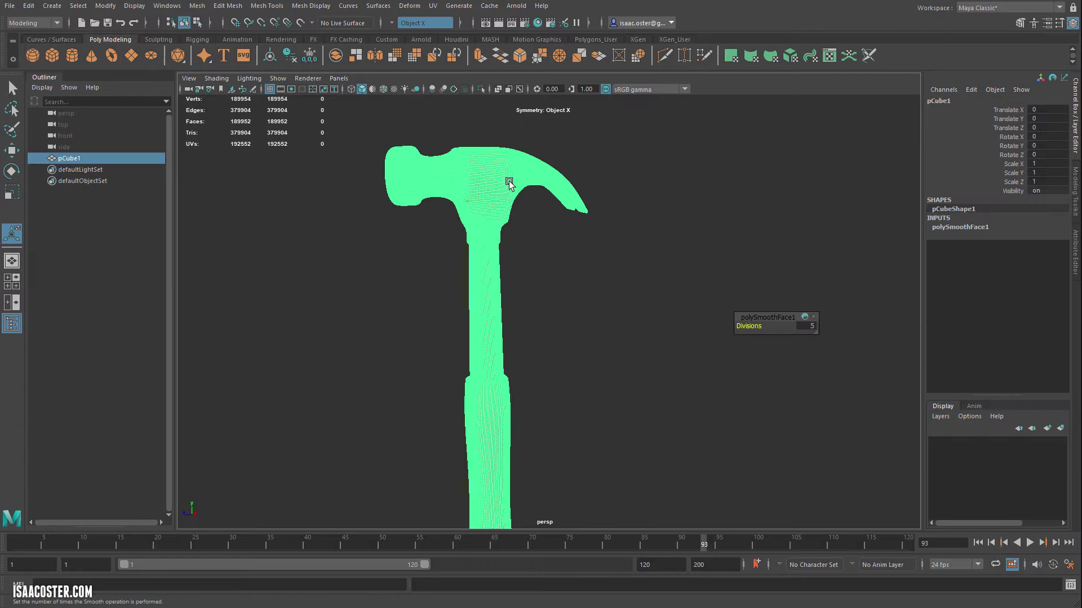
click(950, 228)
double_click(1044, 253)
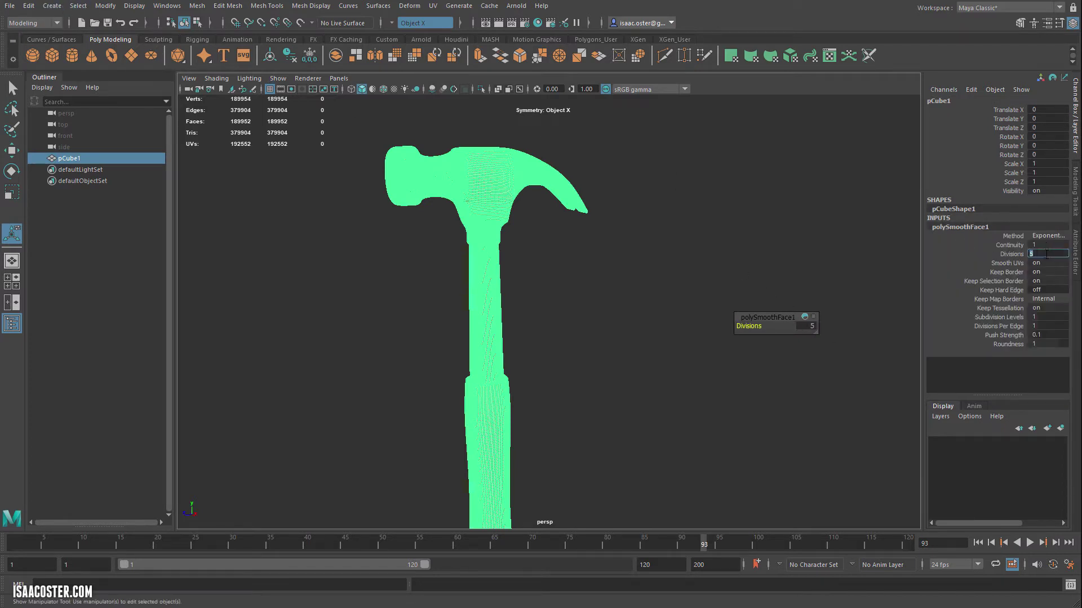
text(0)
key(Return)
click(751, 258)
Rename the pCube1 mesh as hammer_low.
click(451, 183)
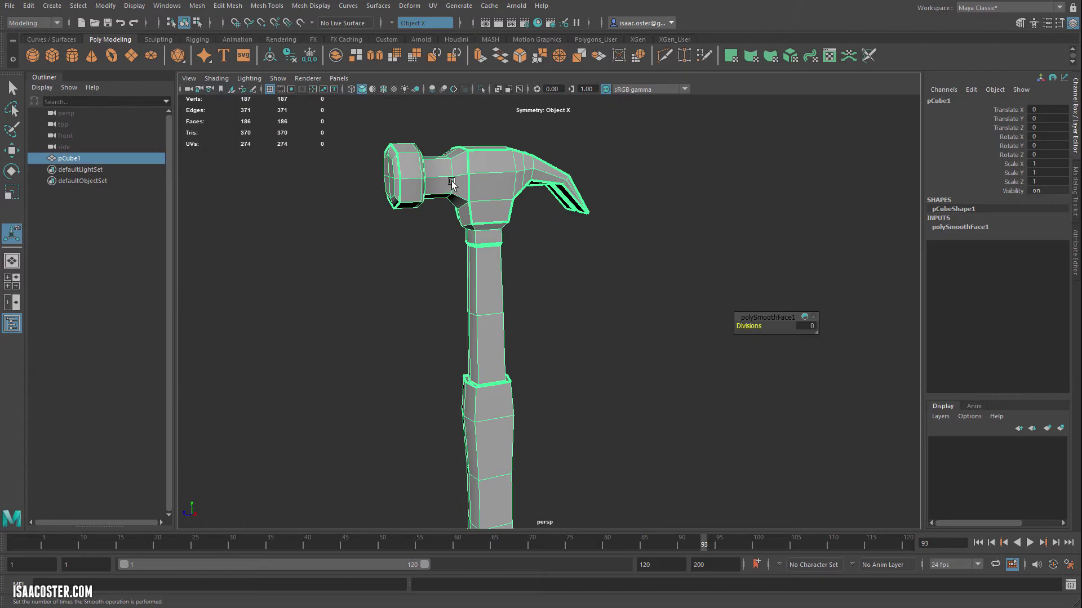
double_click(70, 158)
text(ham)
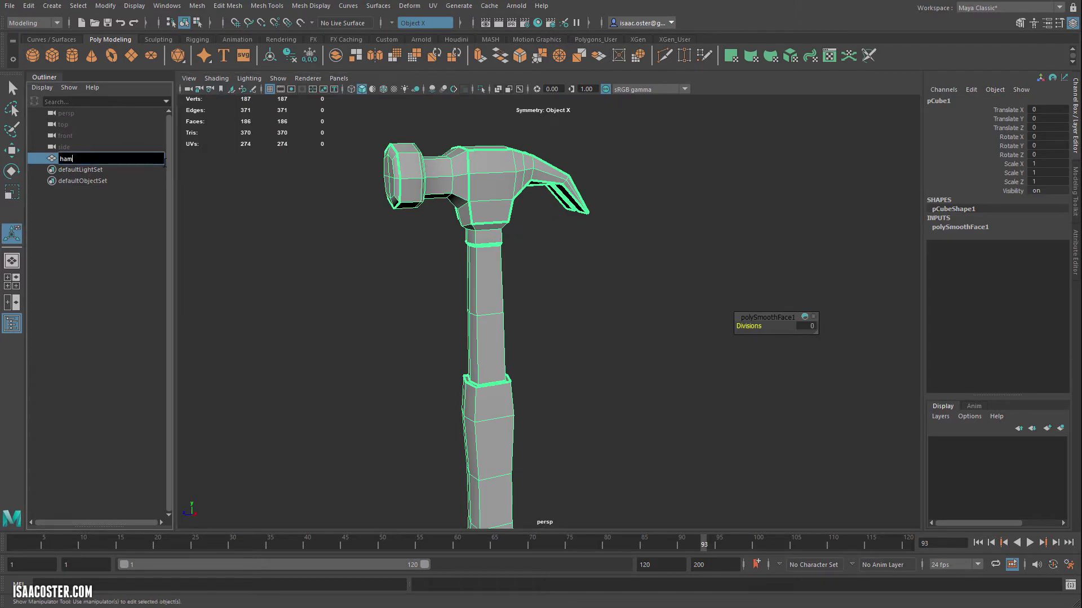
text(mer_low)
key(Return)
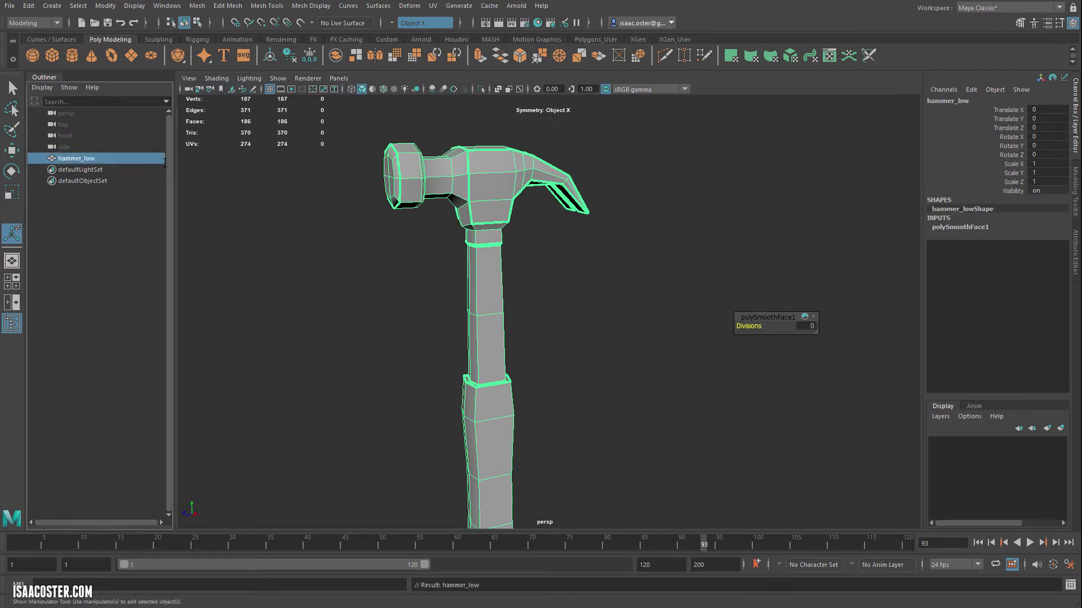
Soften all edges of the hammer_low mesh.
click(316, 209)
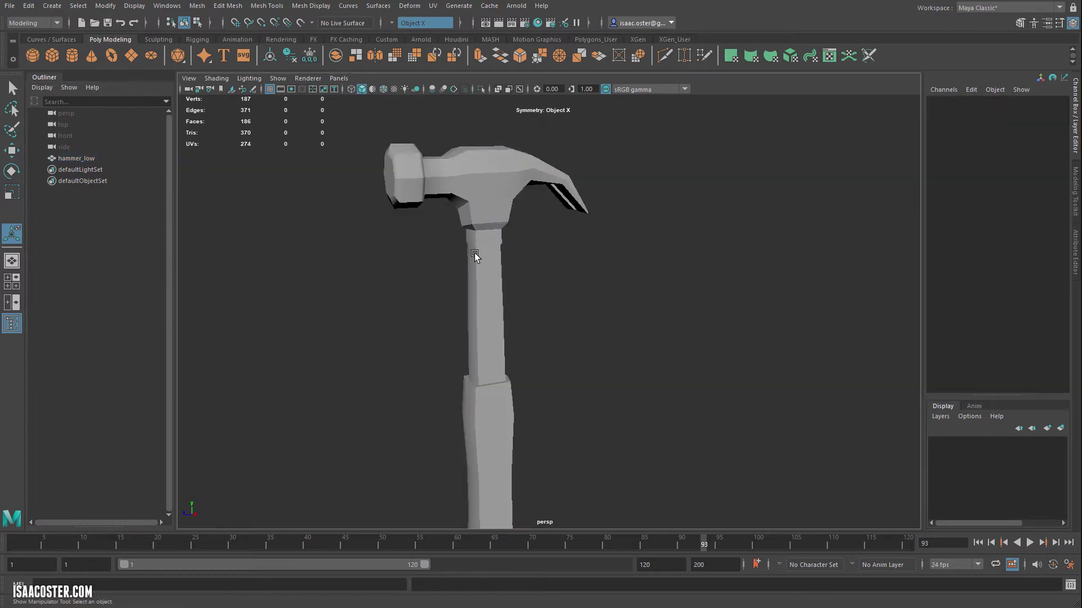
click(474, 252)
click(302, 6)
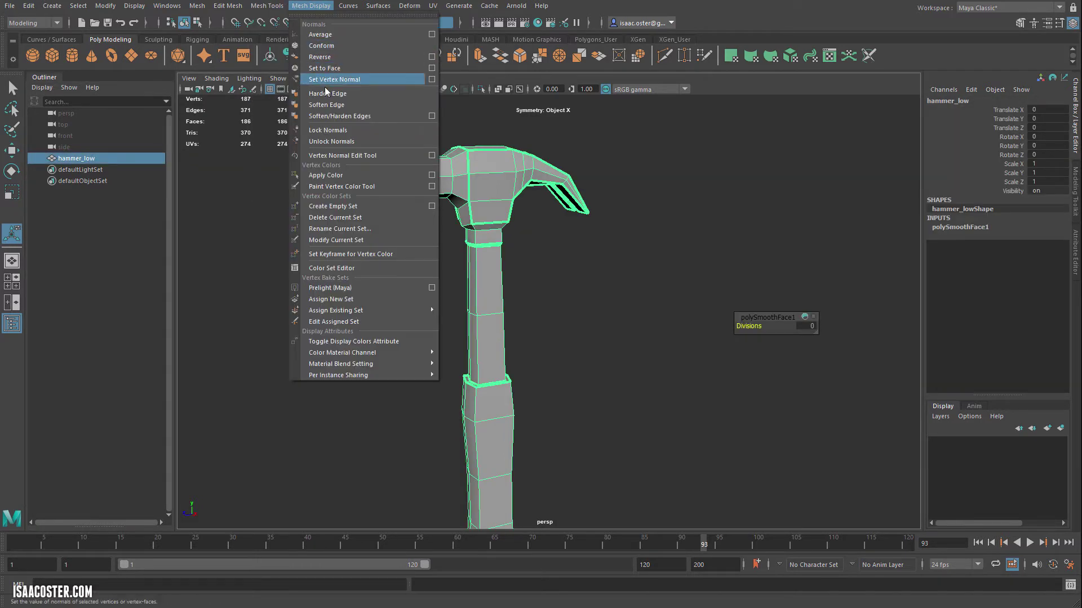
click(331, 105)
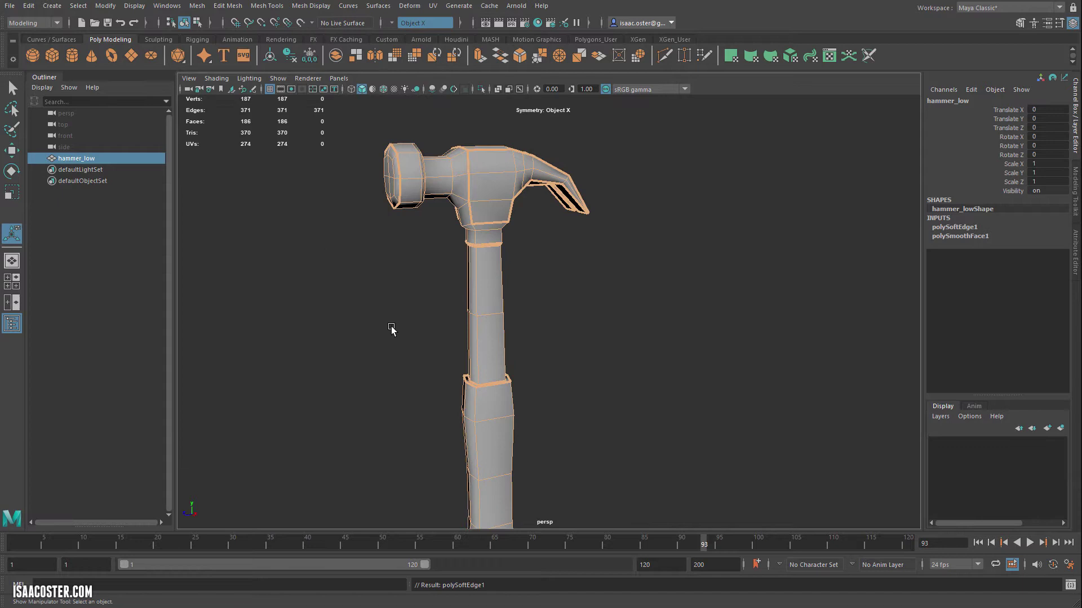
click(360, 341)
alt+right_drag(355, 345, 504, 306)
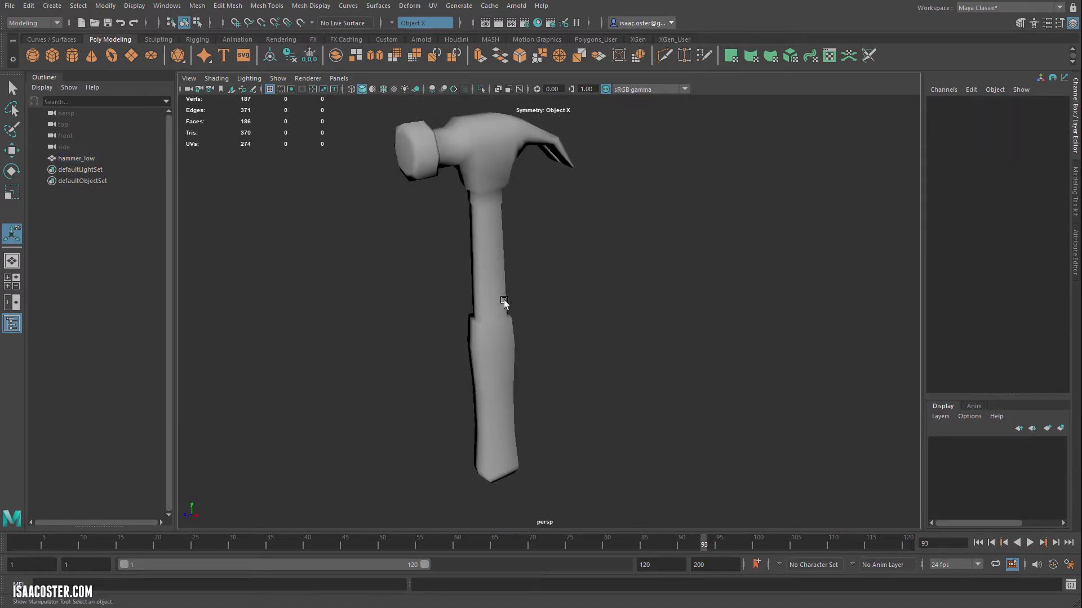
Open the Hypershade and create a Blinn material, keeping the whole hammer in view beside it.
click(503, 306)
alt+drag(523, 222, 512, 161)
click(538, 22)
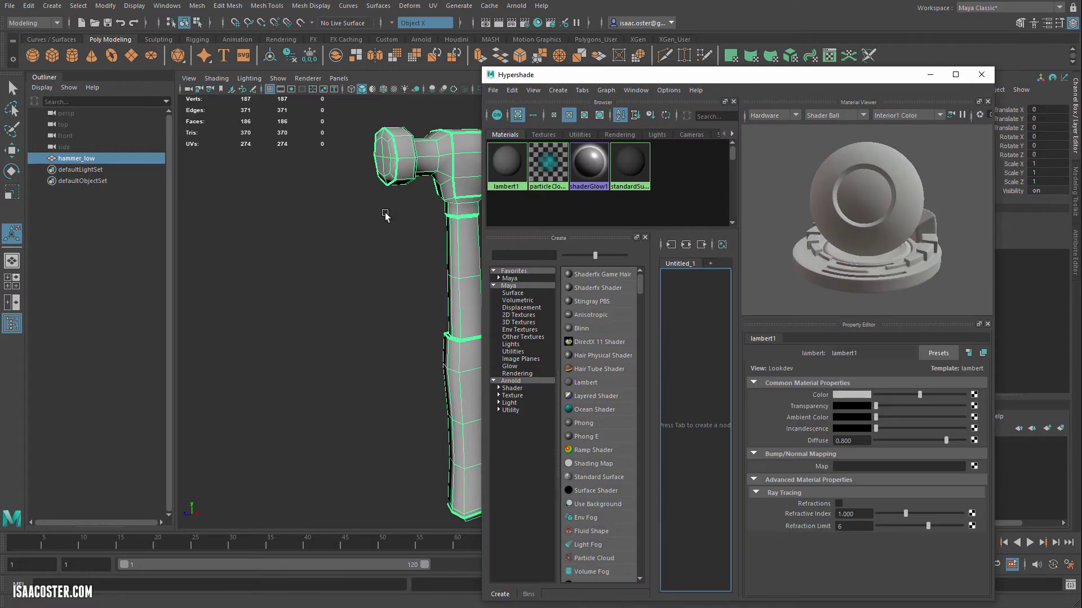
alt+right_drag(384, 148, 313, 234)
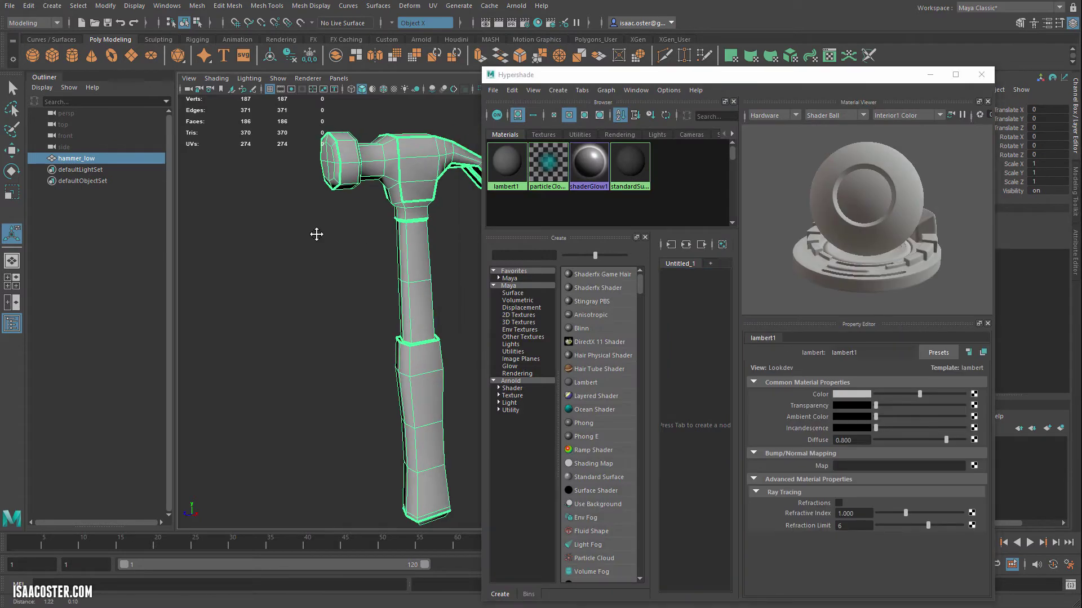
alt+drag(314, 234, 261, 236)
alt+right_drag(261, 236, 196, 242)
alt+drag(197, 242, 441, 168)
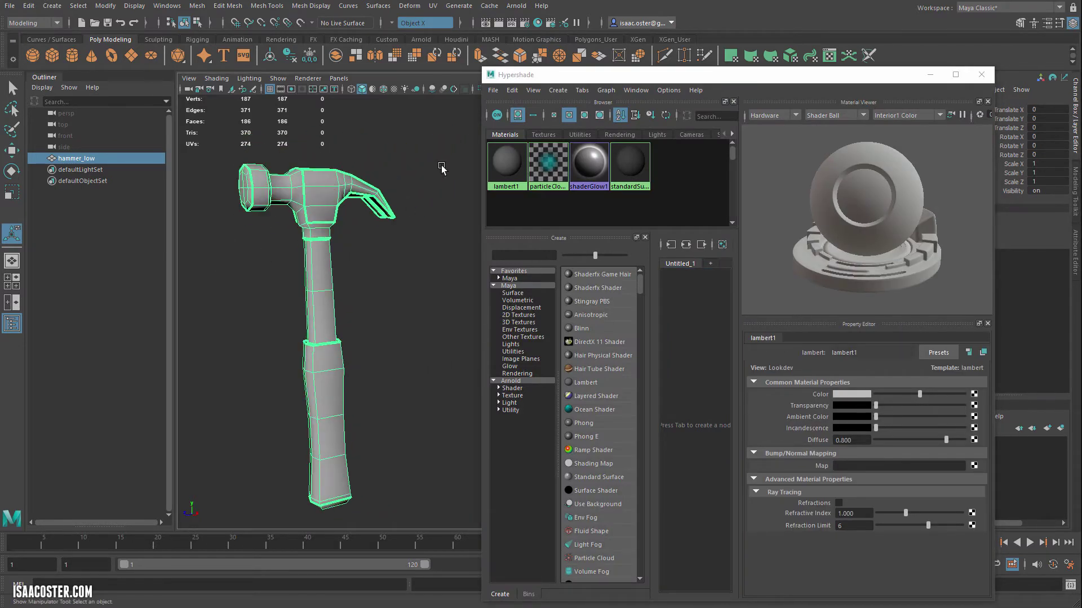
click(586, 330)
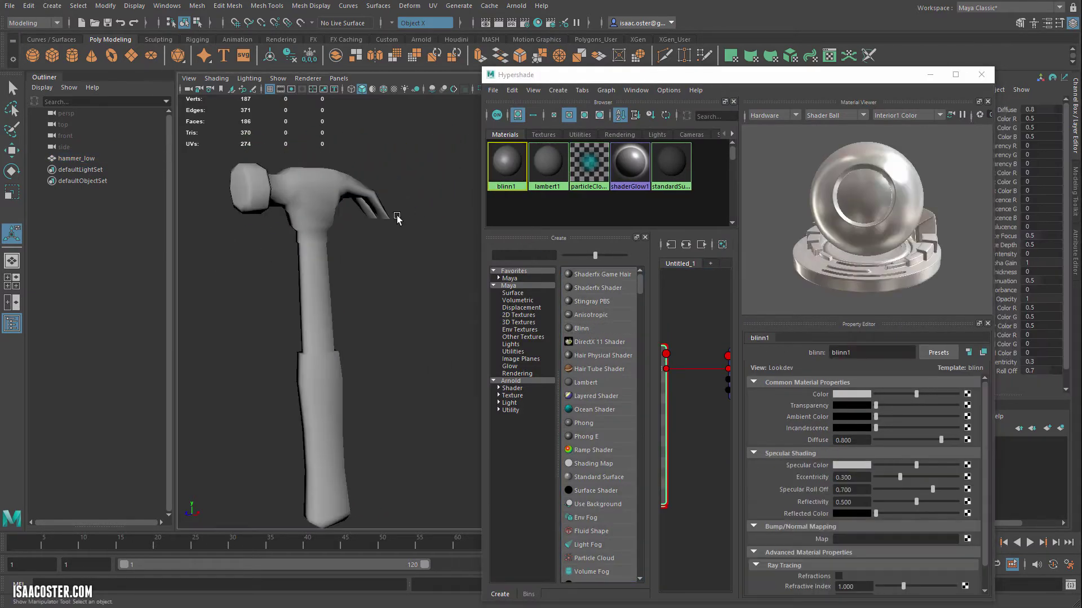
alt+drag(389, 244, 392, 248)
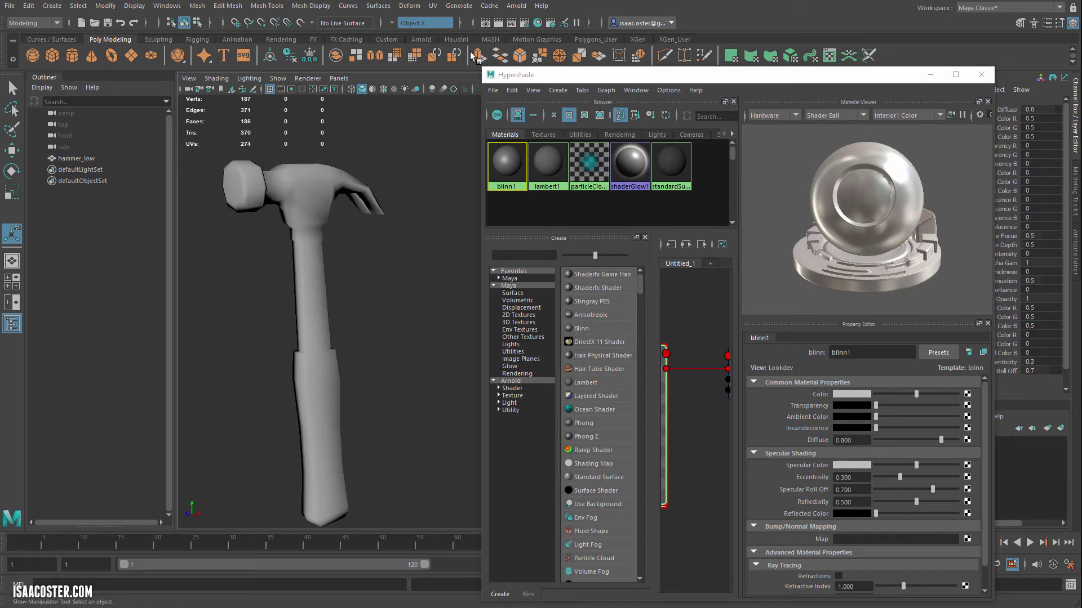
alt+drag(366, 227, 341, 280)
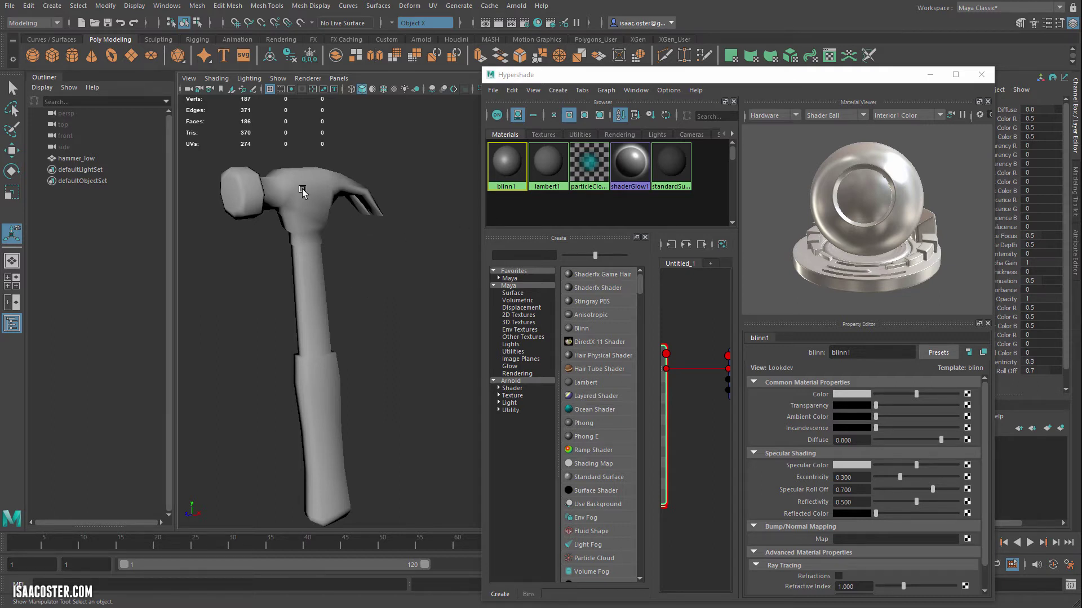
Assign the blinn1 material to the hammer.
click(302, 192)
right_click(512, 162)
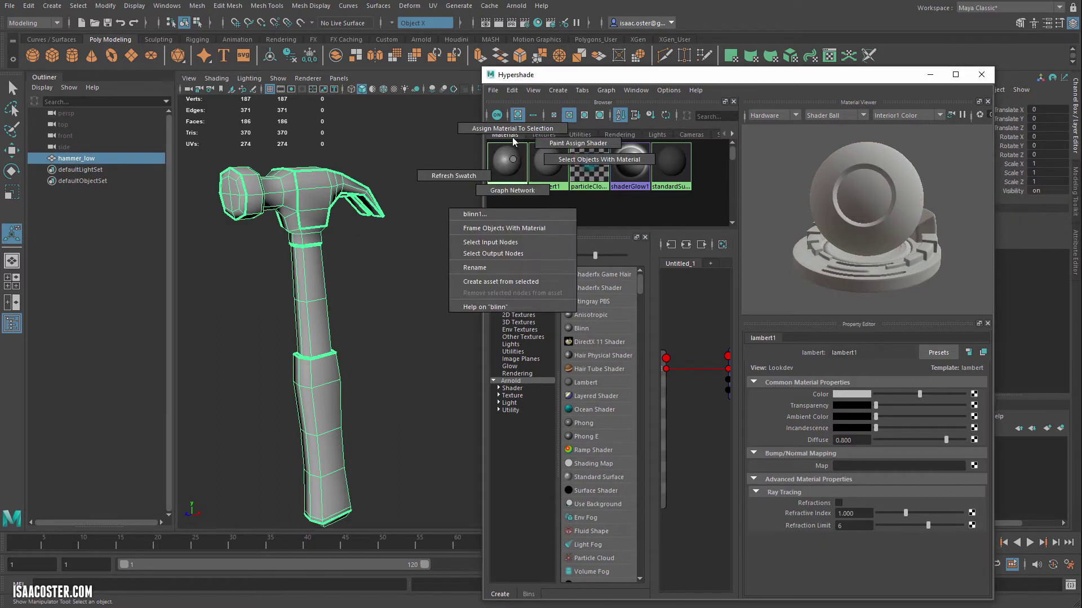
click(479, 224)
click(435, 189)
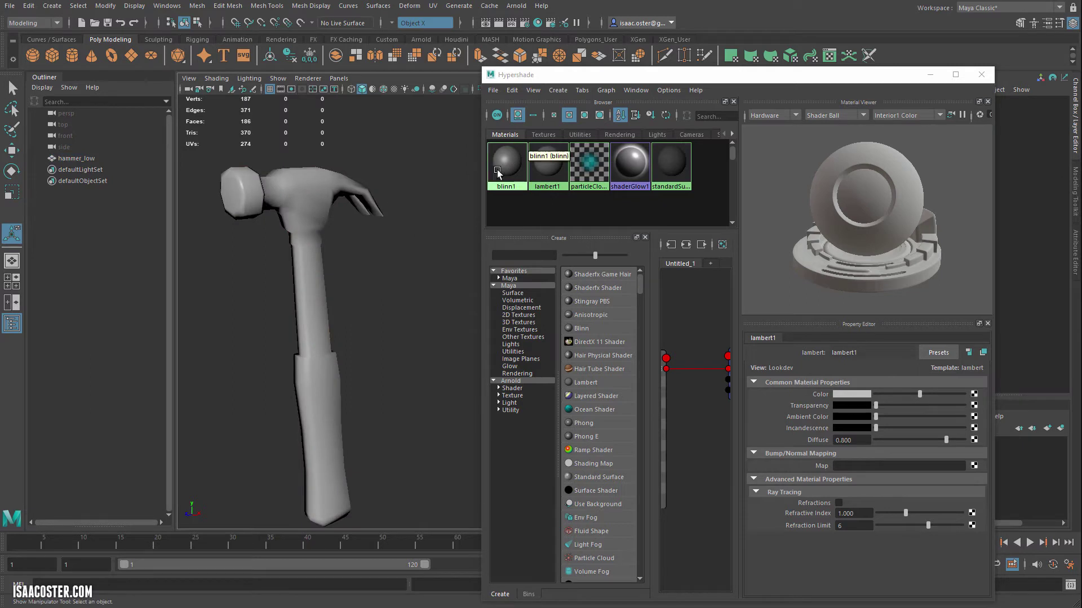
click(293, 217)
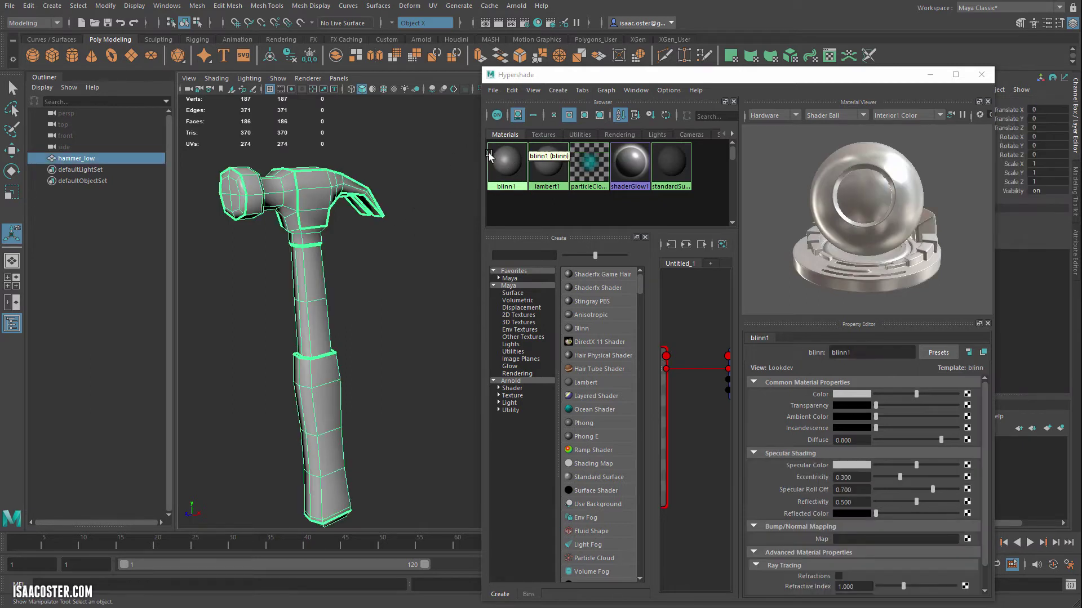
Rename the blinn1 material as hammer_mat and select the hammer_low mesh.
click(489, 157)
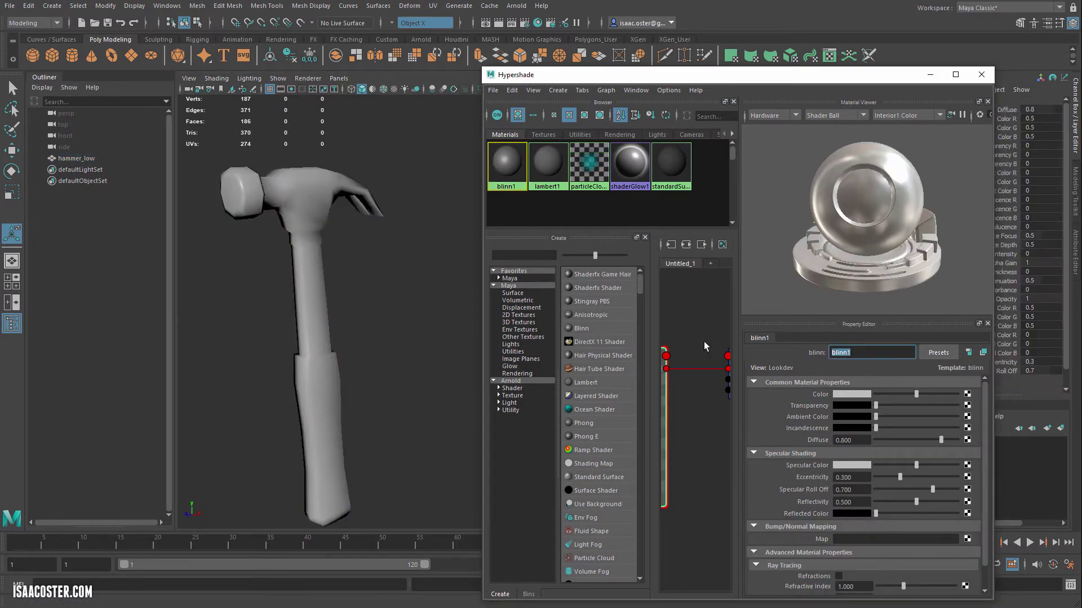
text(hammer)
key(Return)
click(895, 351)
text(_mat)
key(Return)
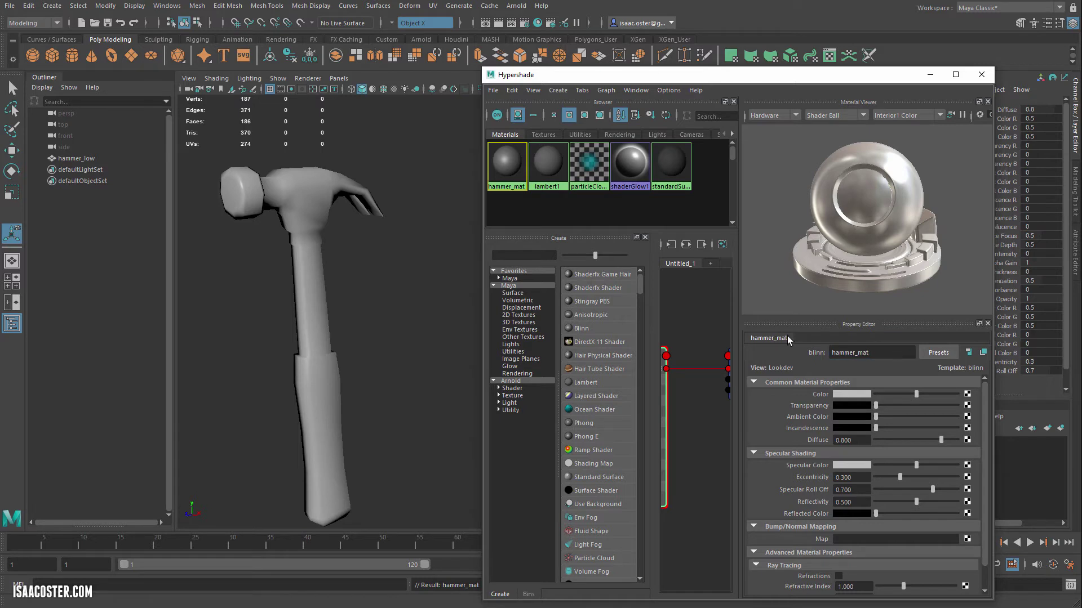
click(71, 159)
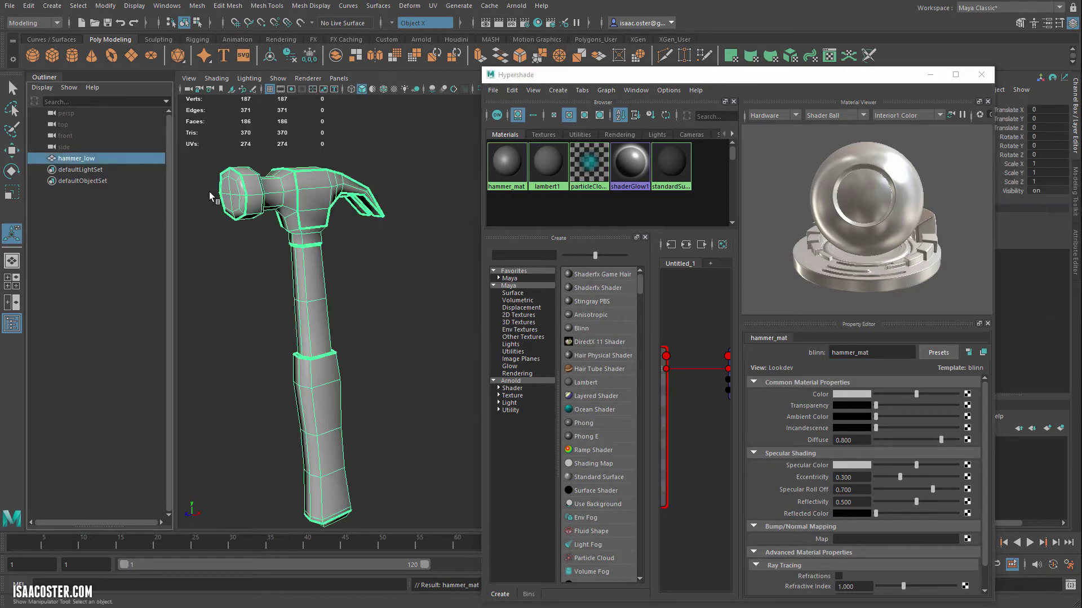
Assign the hammer_mat material to the selected hammer_low mesh and close the Hypershade.
click(507, 167)
click(349, 219)
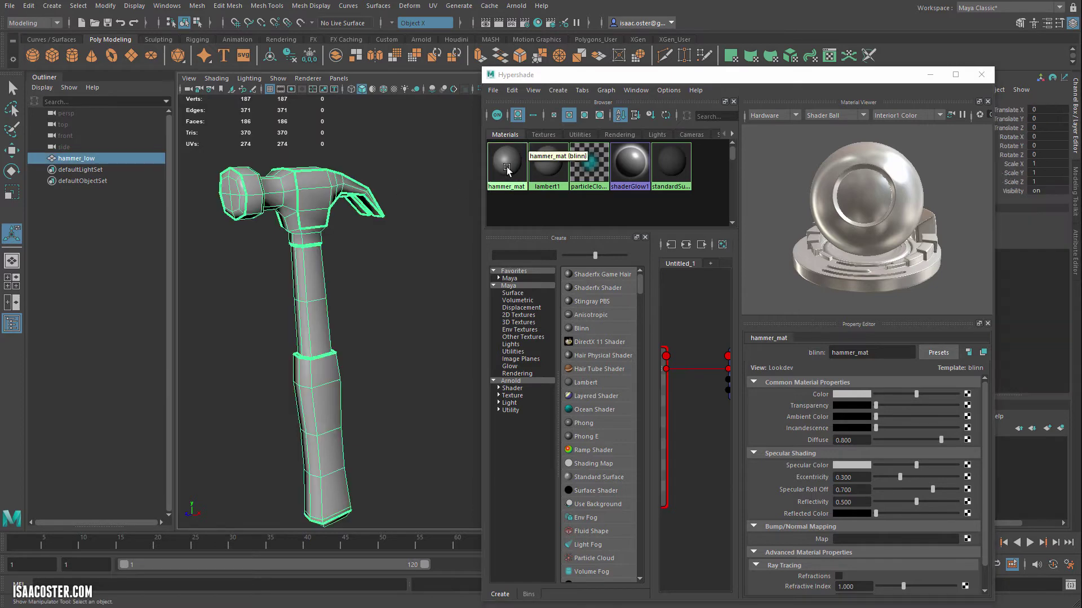
right_click(506, 169)
click(485, 223)
click(407, 230)
alt+drag(407, 230, 428, 223)
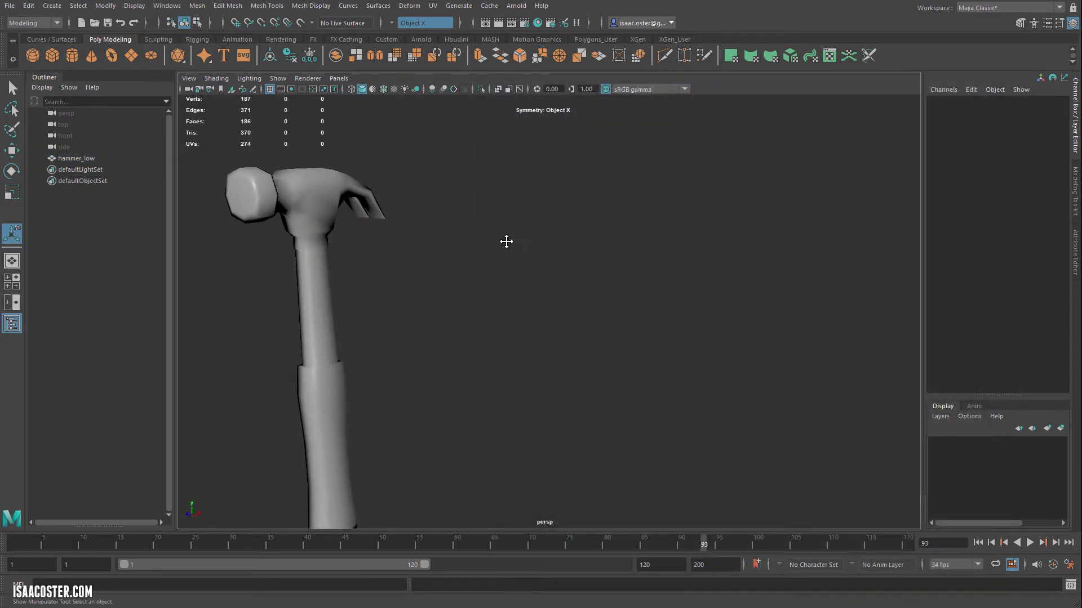
alt+drag(505, 241, 453, 246)
Duplicate the hammer_low mesh in place and smooth the copy with 5 divisions.
click(452, 246)
key(1)
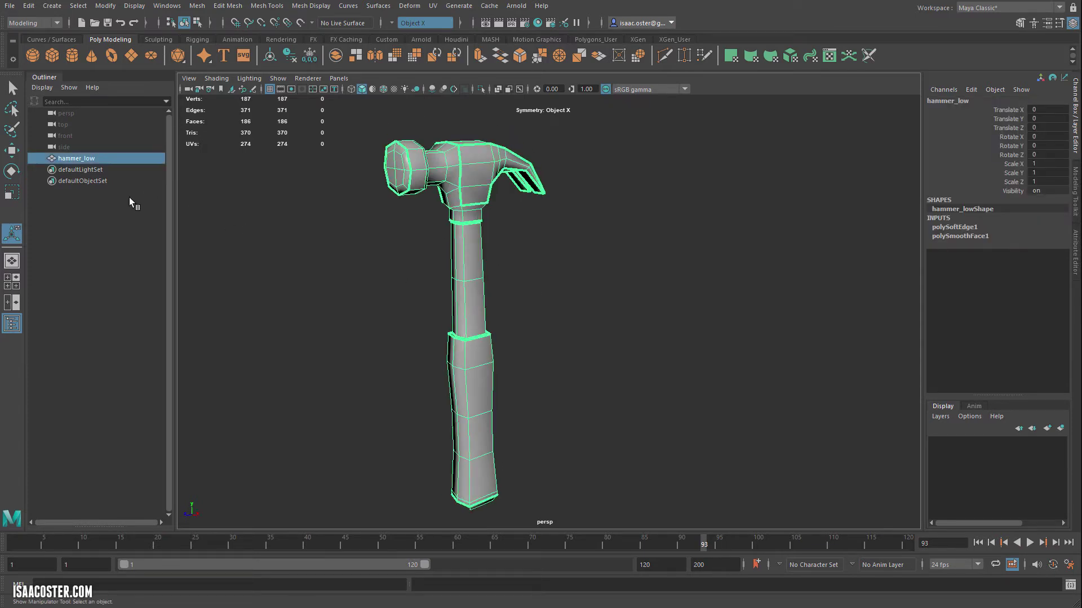
key(ctrl+d)
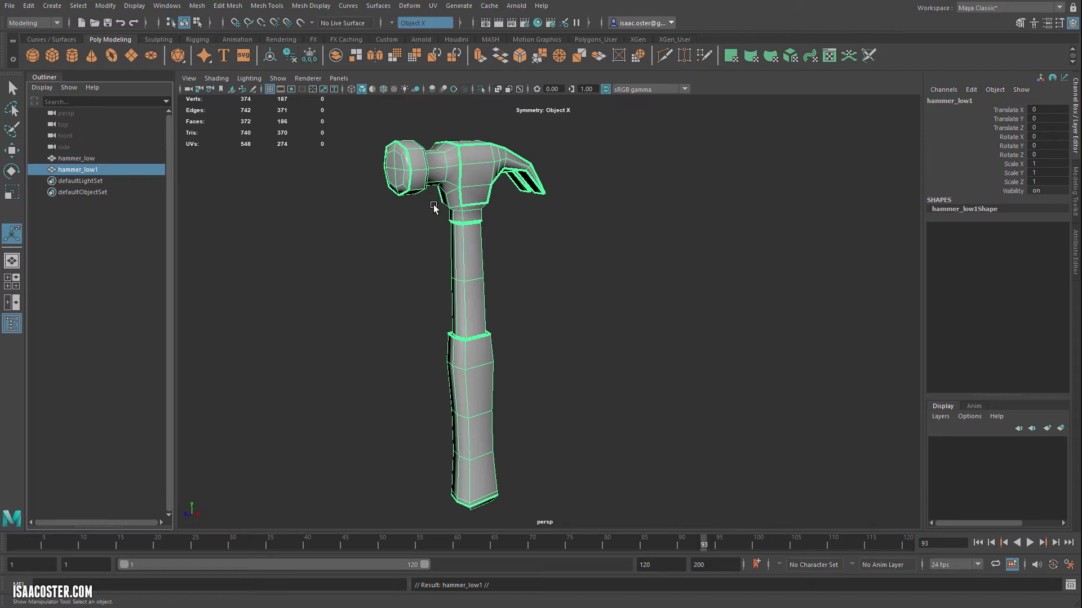
click(267, 6)
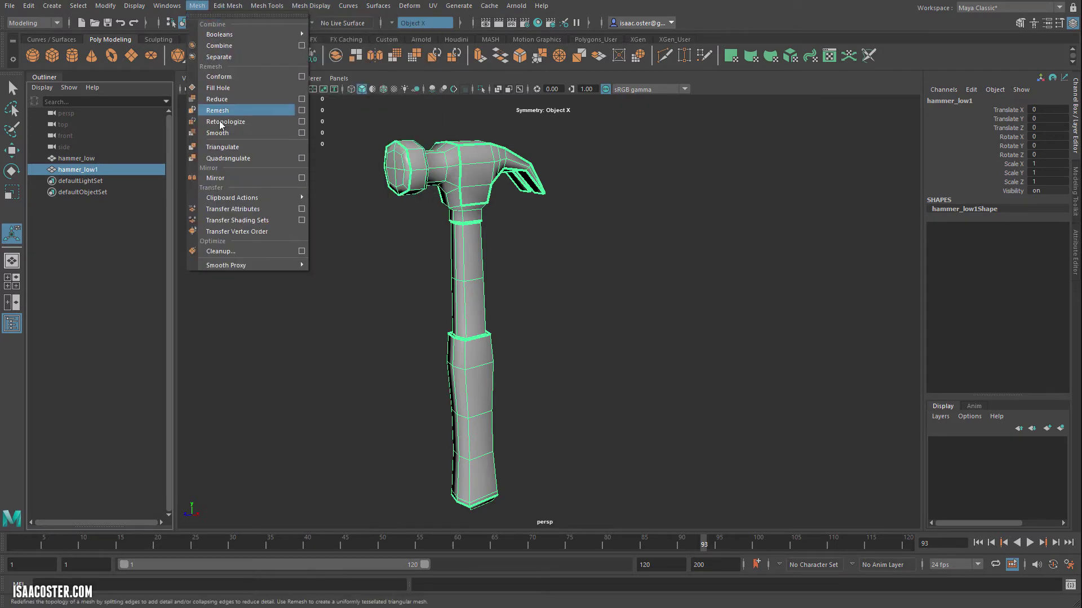
click(226, 138)
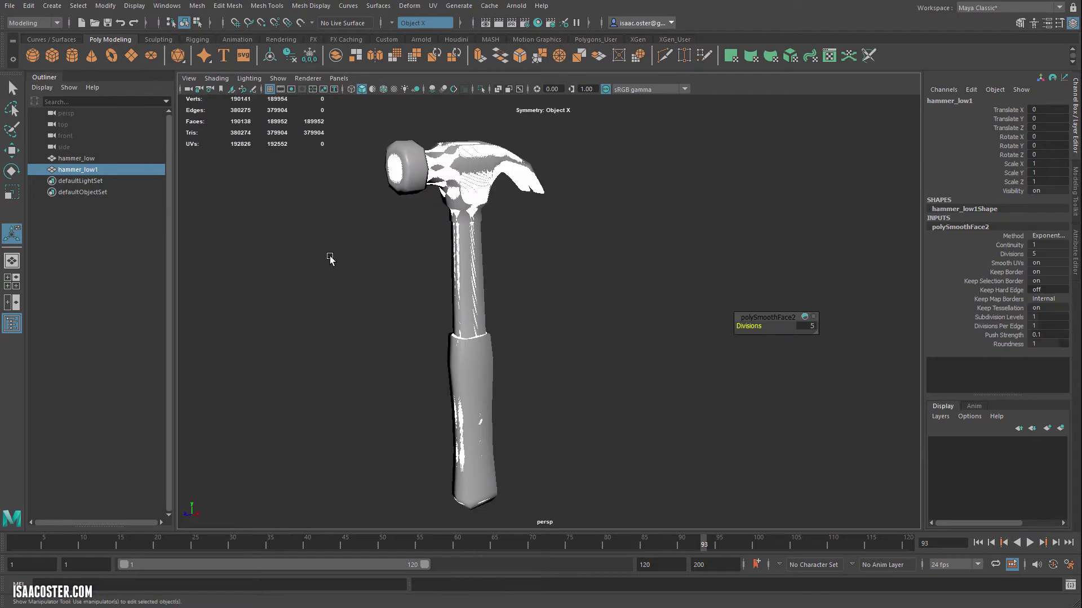
click(331, 256)
Hide the hammer_low mesh and inspect the smoothed copy on its own.
alt+drag(314, 210, 294, 212)
alt+right_drag(294, 212, 398, 225)
key(f)
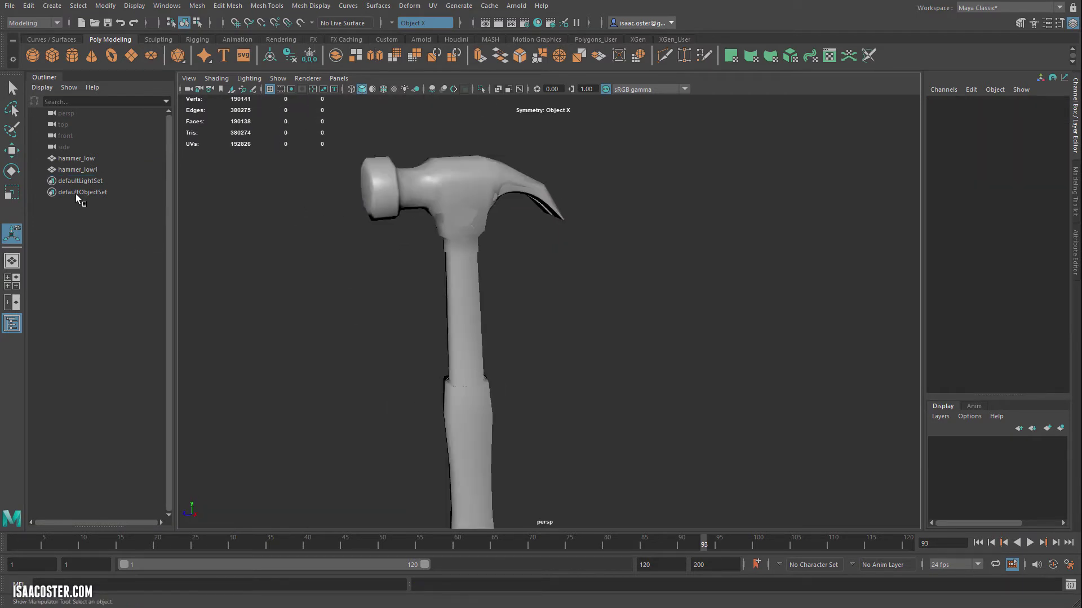
click(76, 158)
key(ctrl+h)
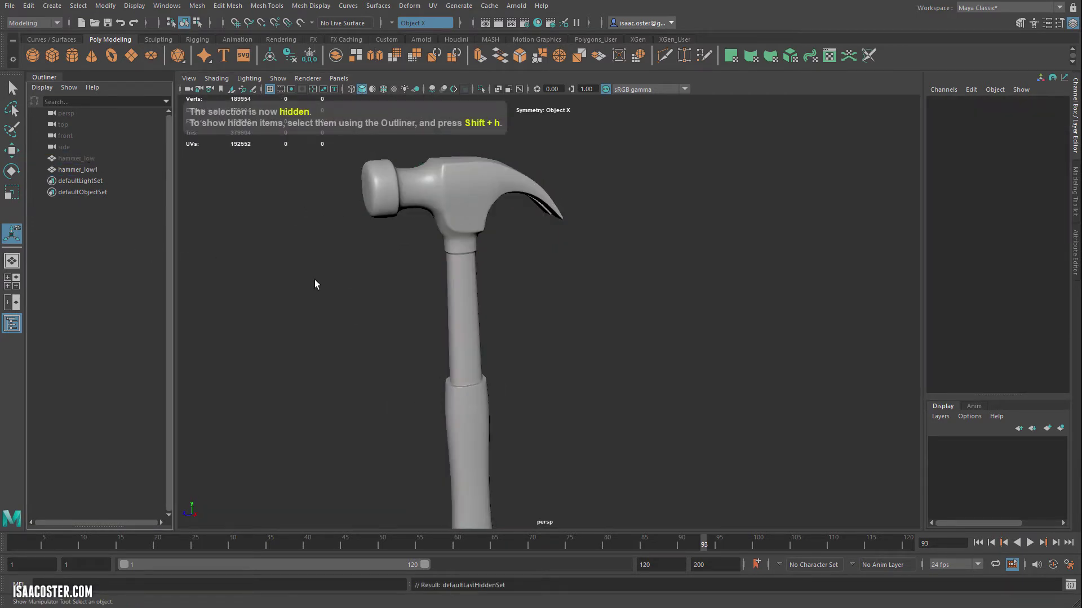
alt+drag(315, 279, 389, 263)
Rename the smoothed hammer_low1 mesh as hammer_high.
click(410, 230)
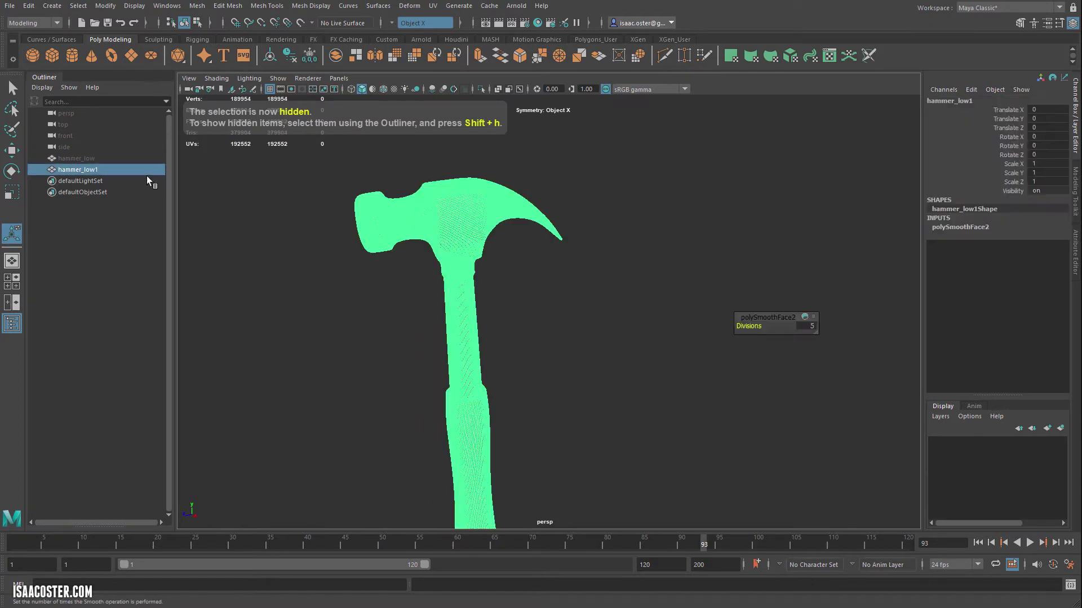
double_click(79, 170)
drag(85, 170, 197, 188)
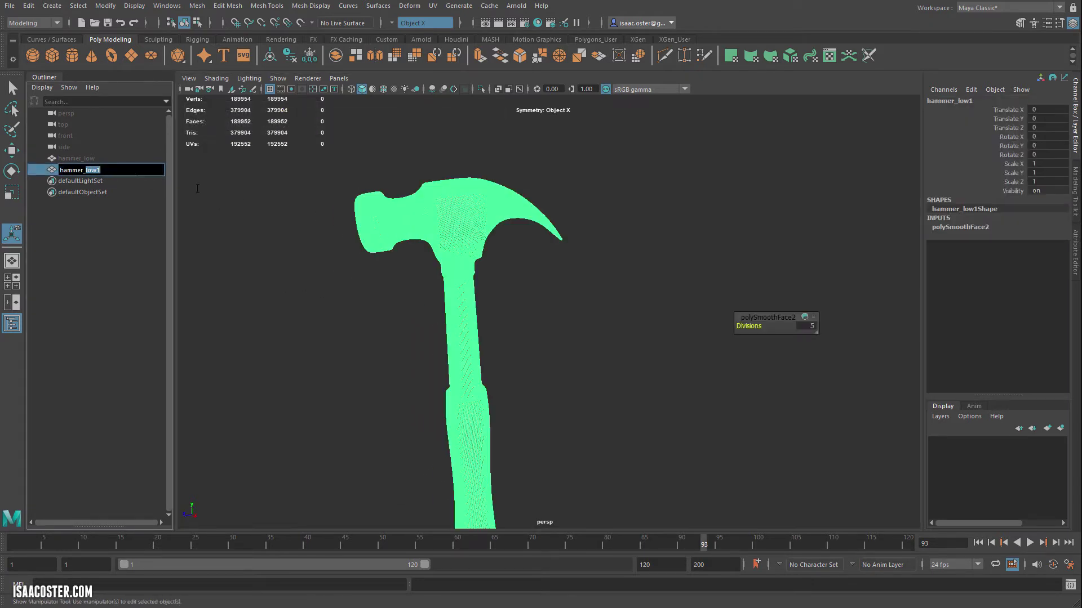
text(high)
key(Return)
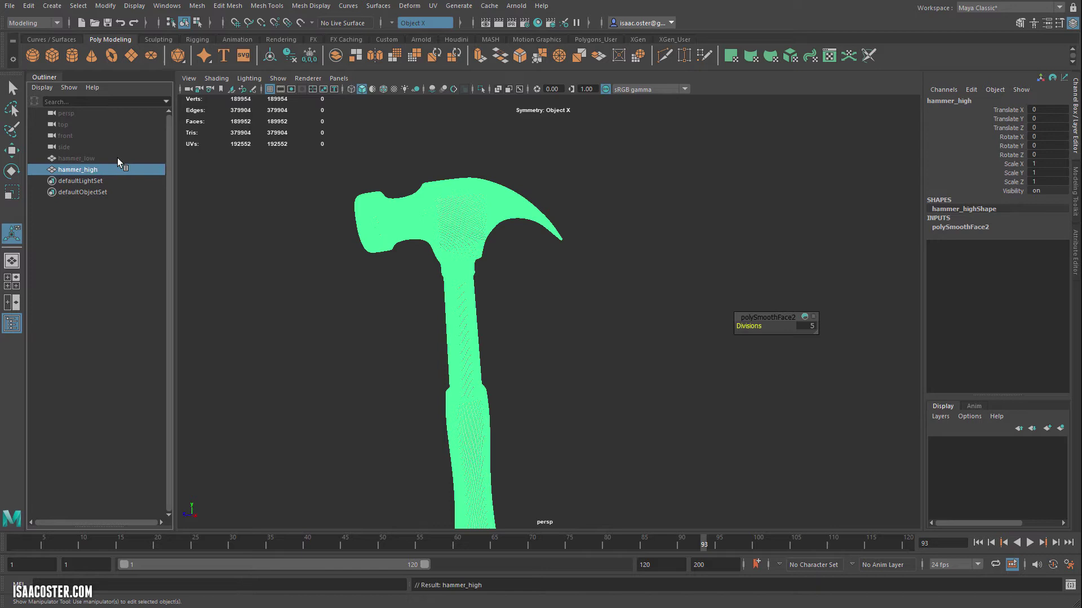
Unhide the hammer_low mesh and view both overlapping hammers.
click(92, 158)
key(shift+h)
click(360, 302)
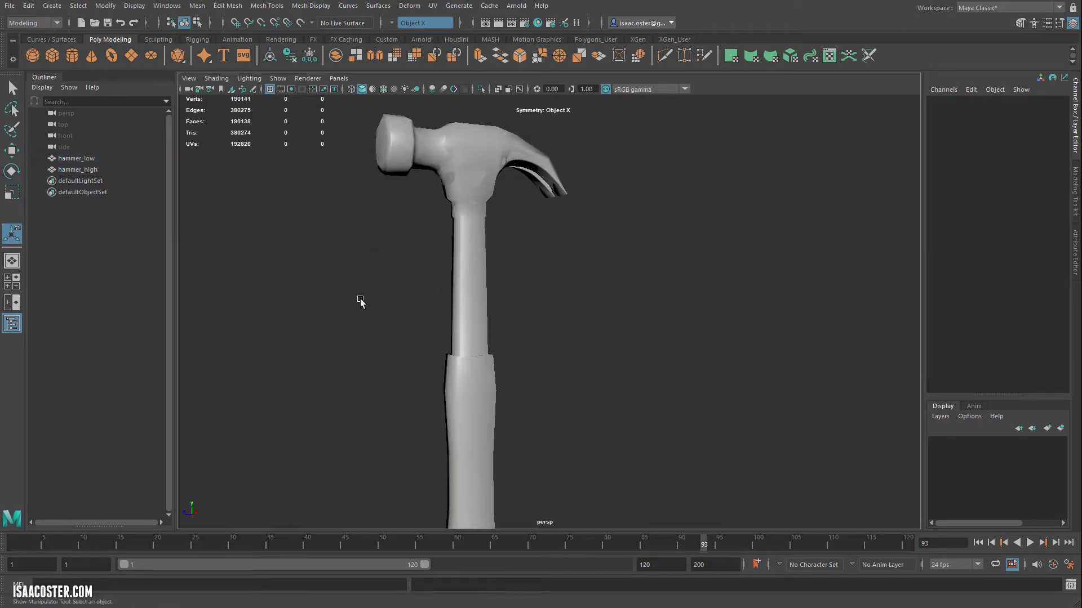
alt+drag(360, 303, 357, 261)
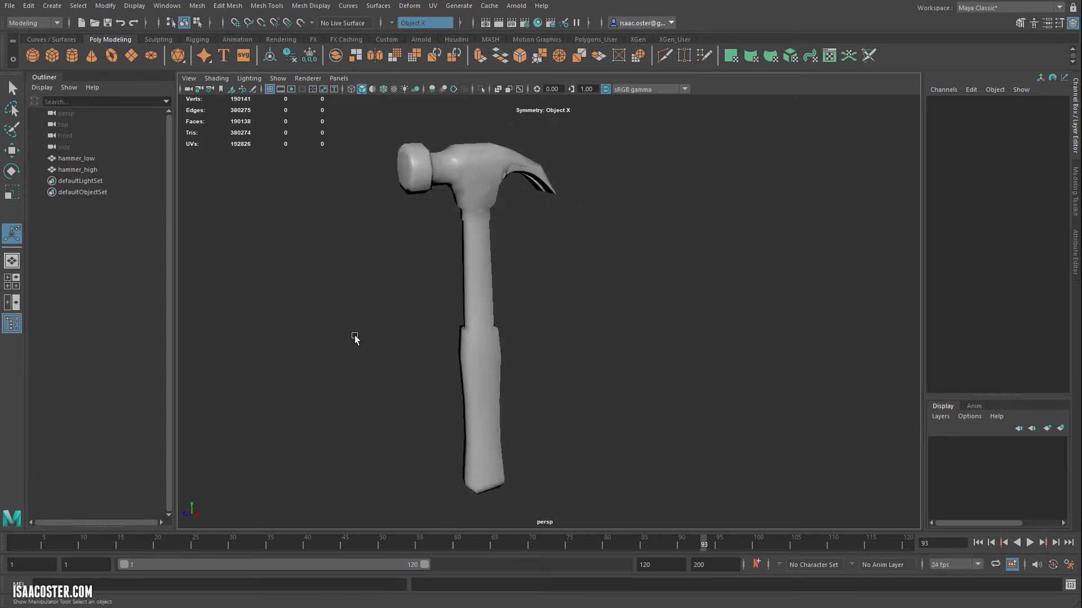
alt+drag(355, 338, 387, 344)
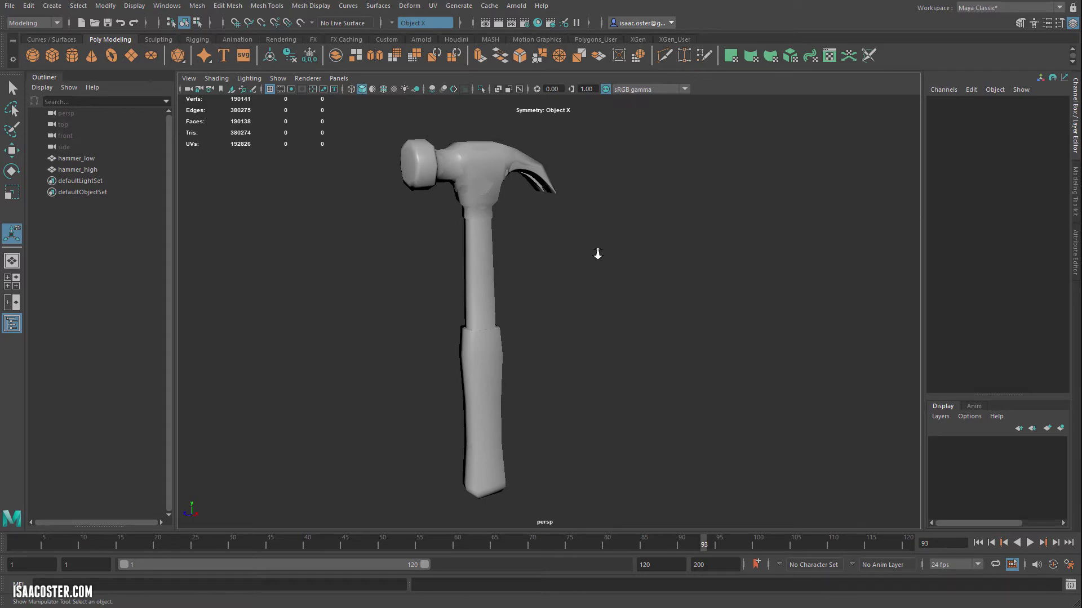
alt+drag(597, 254, 529, 261)
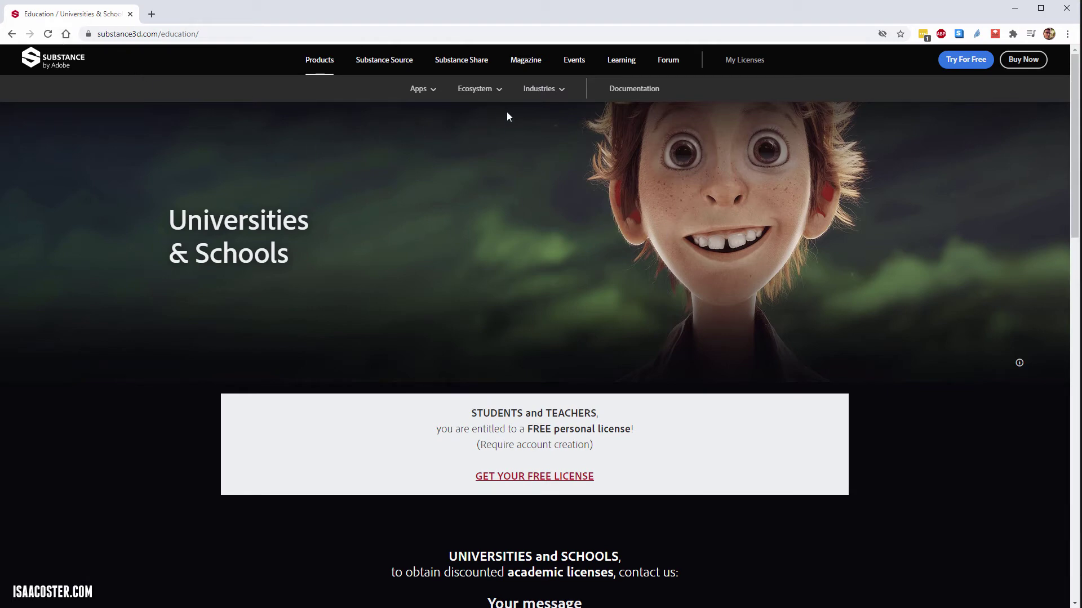
Return from the browser to Maya and bookmark the hammer folder inside 3D Foundations through the Export Selection dialog, then cancel the export.
click(1014, 8)
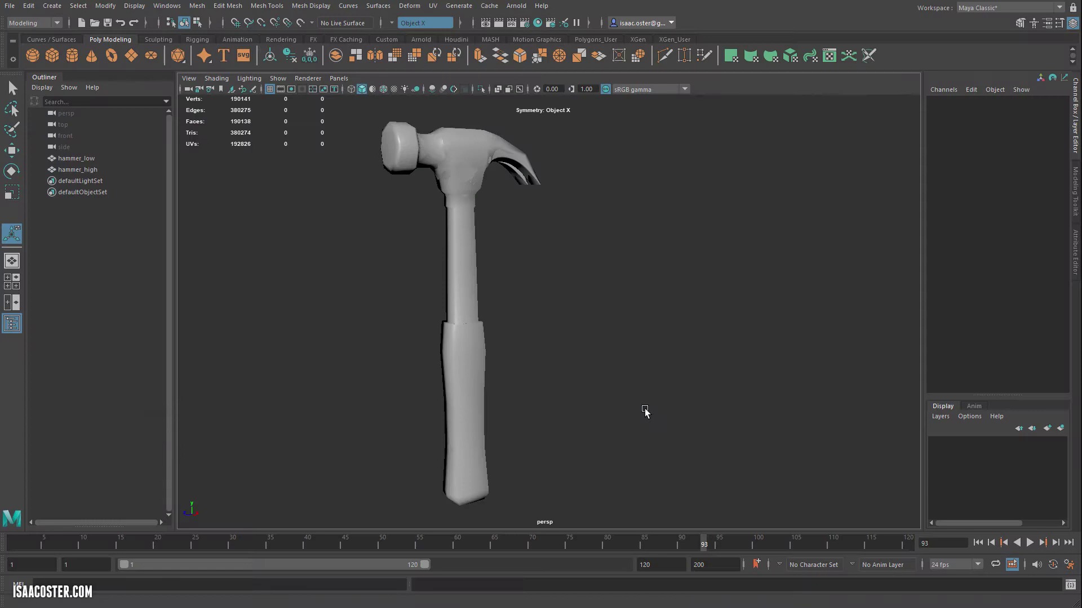
click(84, 159)
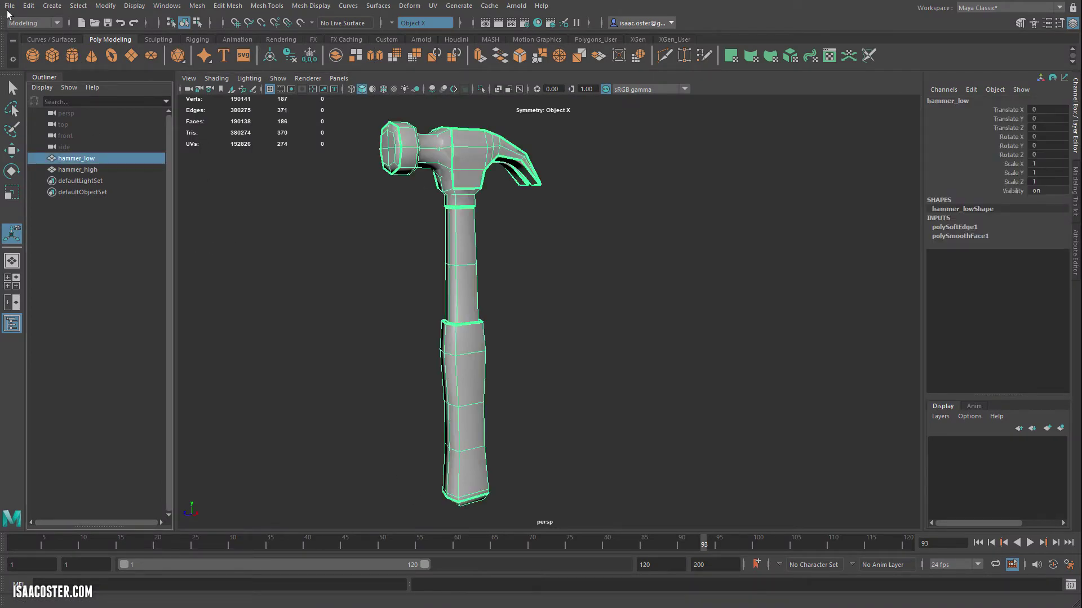
click(9, 6)
click(99, 150)
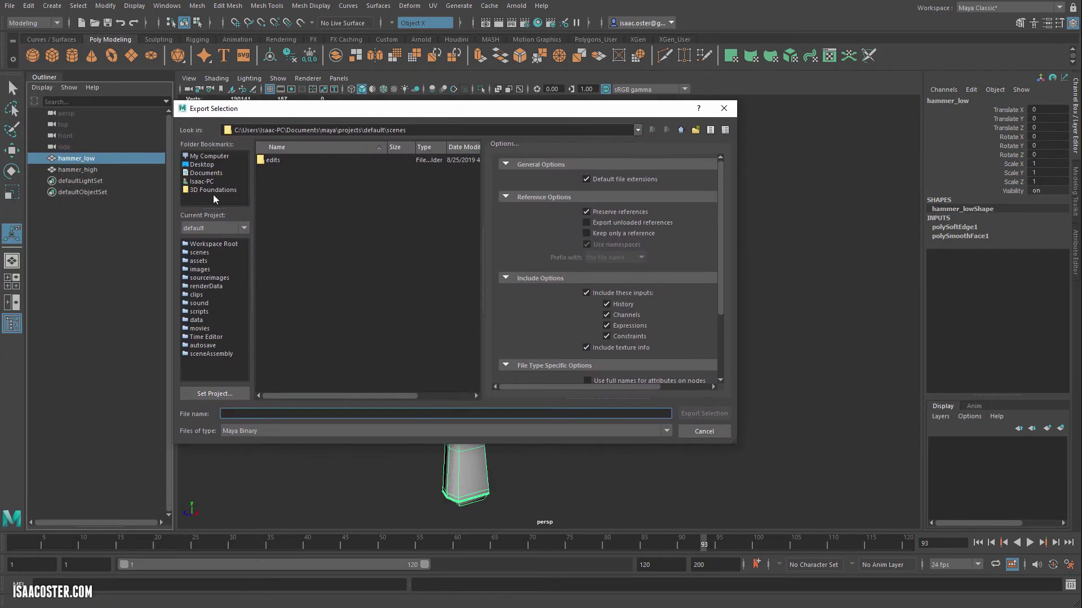
click(214, 191)
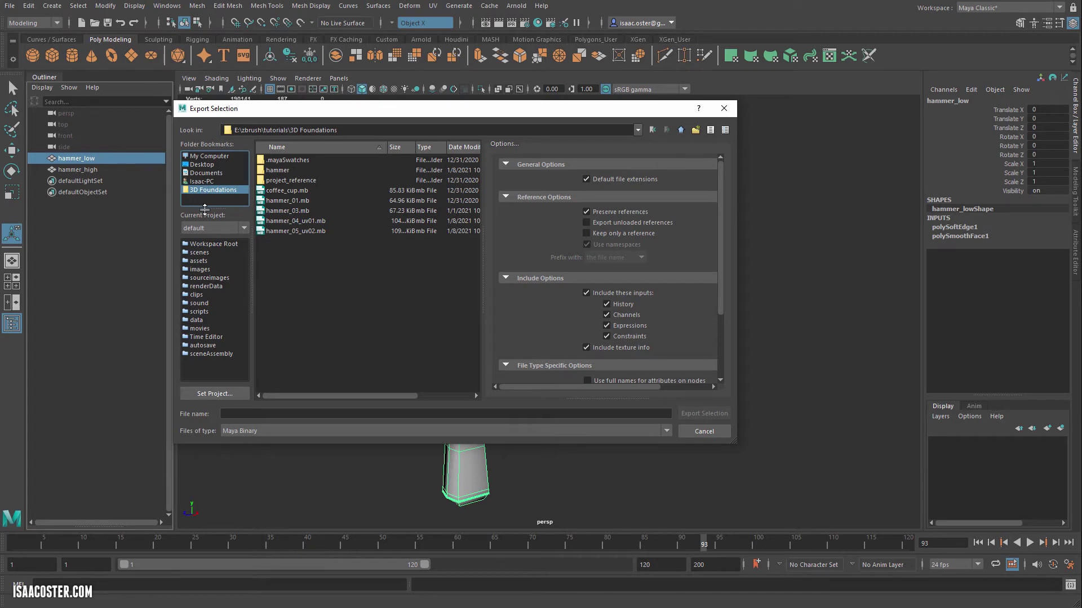
drag(204, 208, 204, 246)
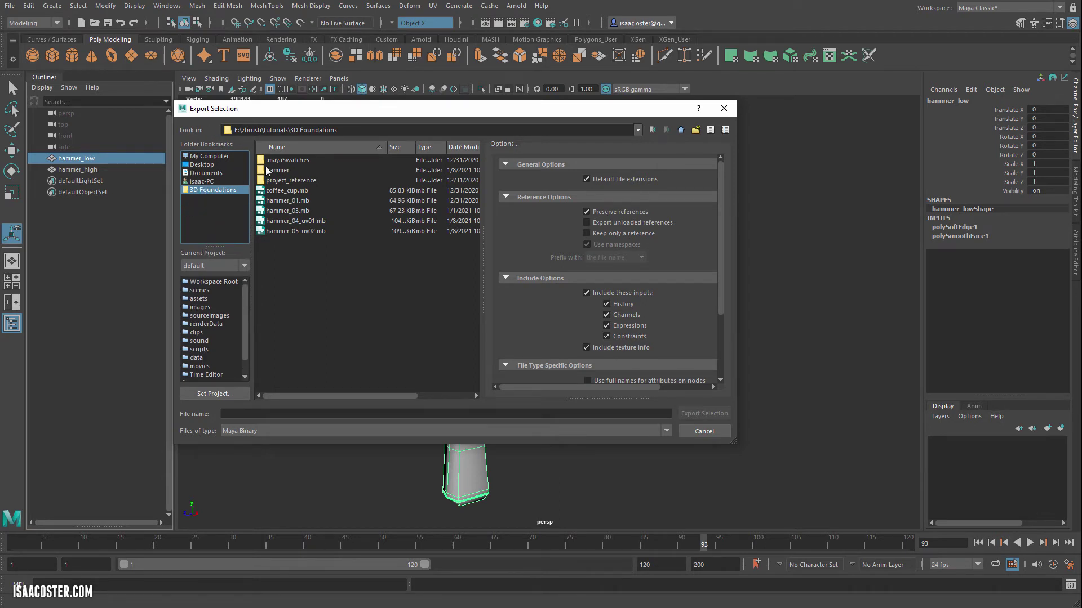
drag(276, 174, 214, 197)
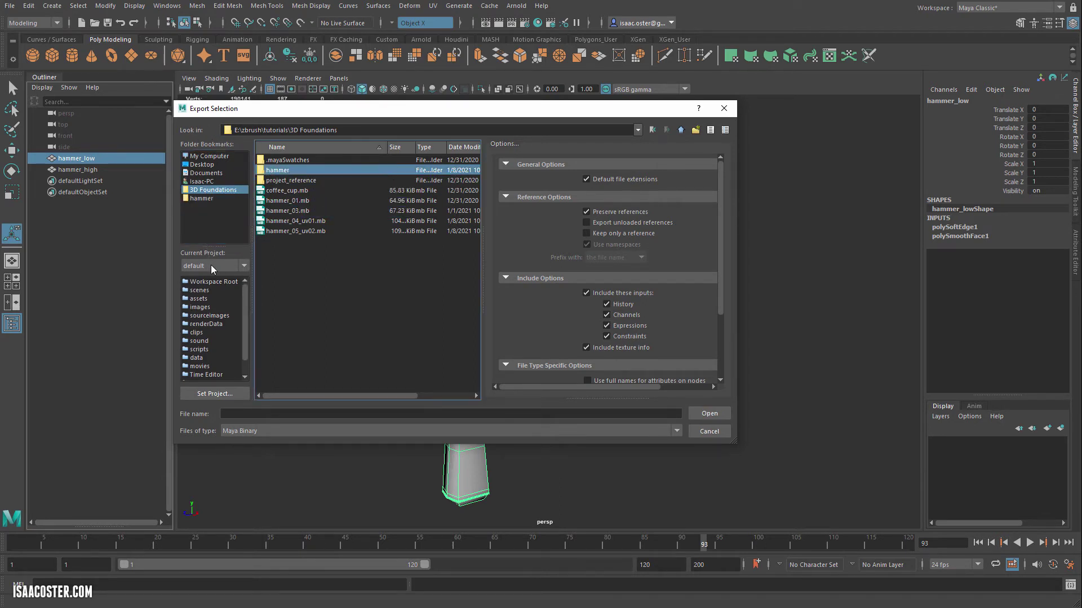
click(198, 199)
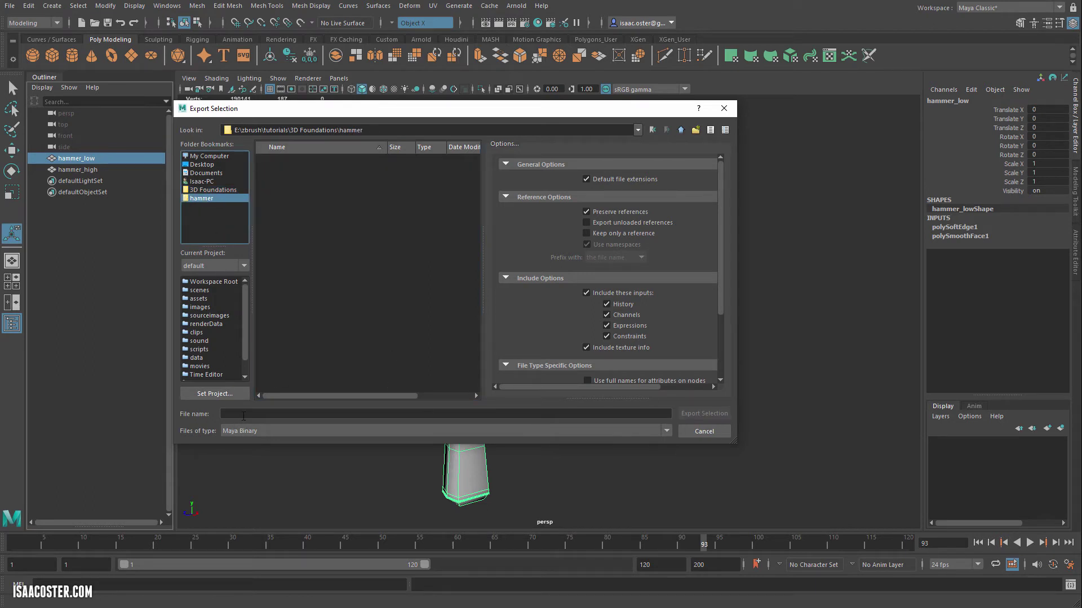
click(260, 431)
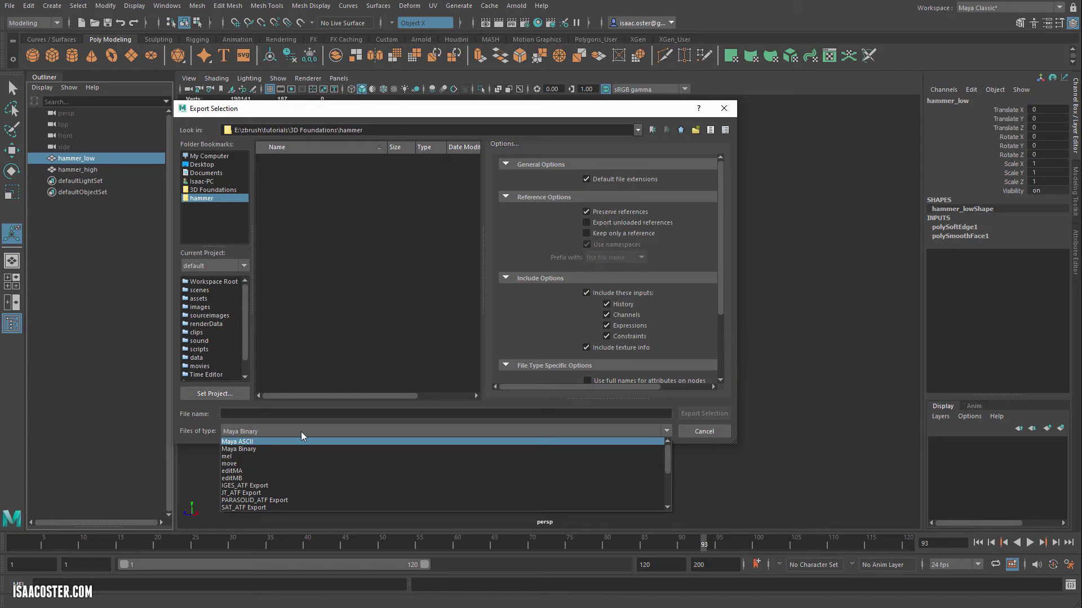
click(694, 431)
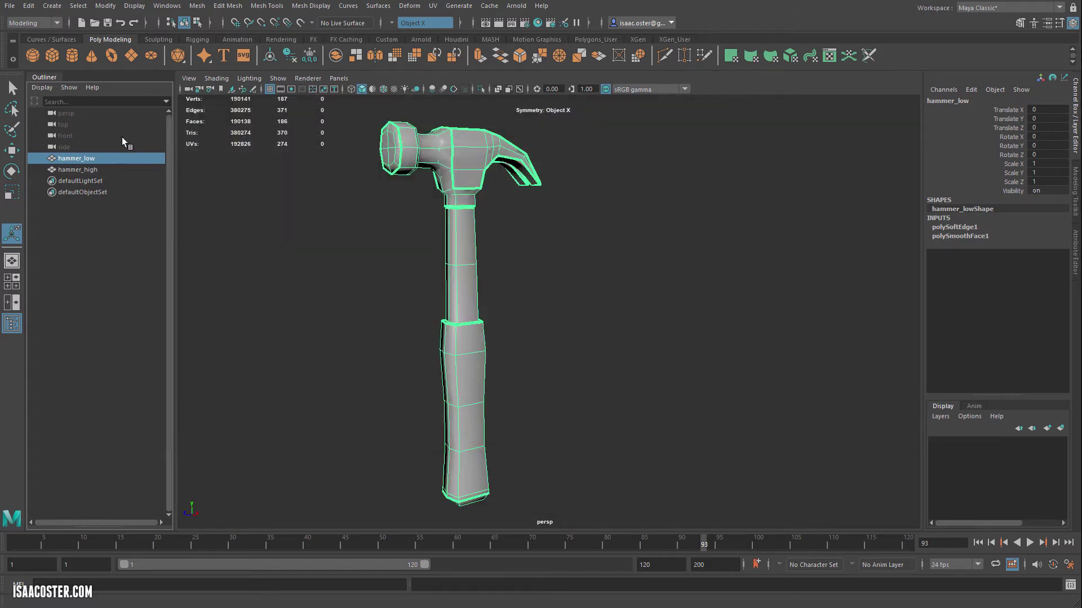
Export the selected hammer_low mesh as an FBX file named hammer_low into the bookmarked hammer folder.
click(9, 6)
click(33, 148)
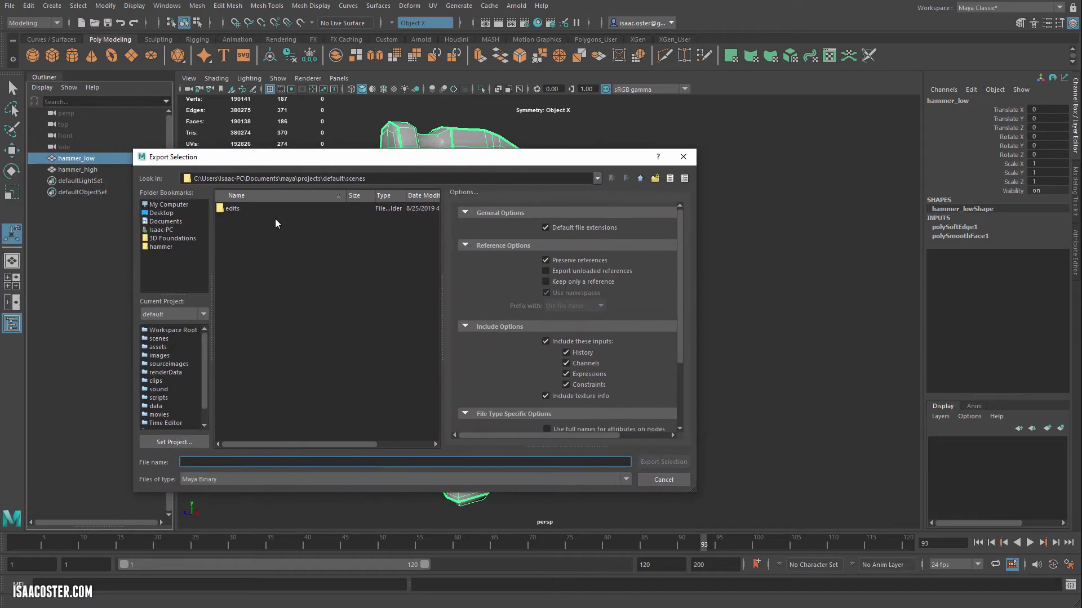
drag(251, 158, 384, 126)
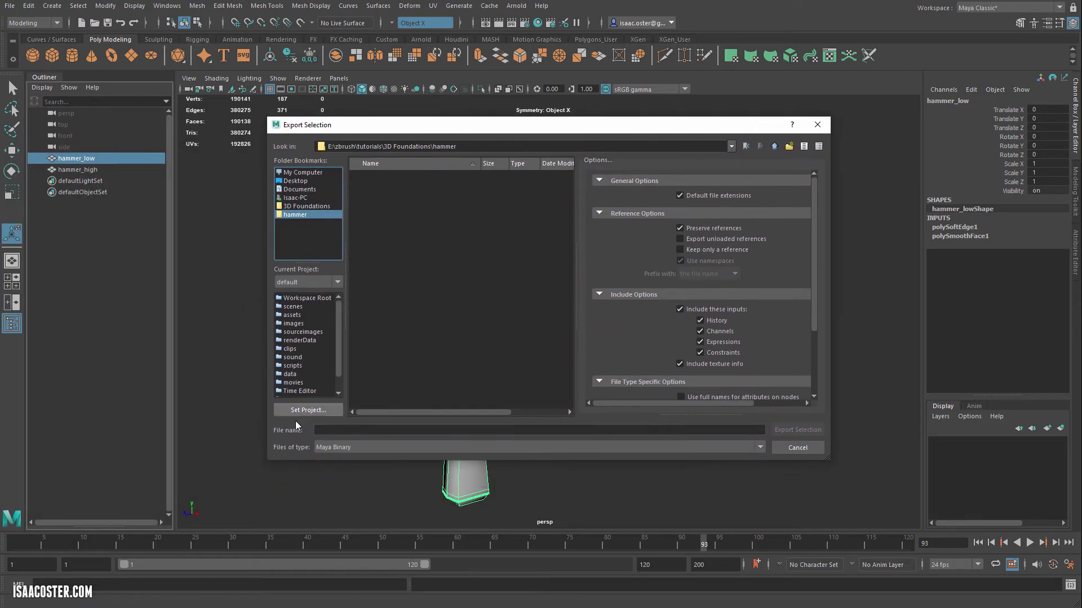
click(328, 448)
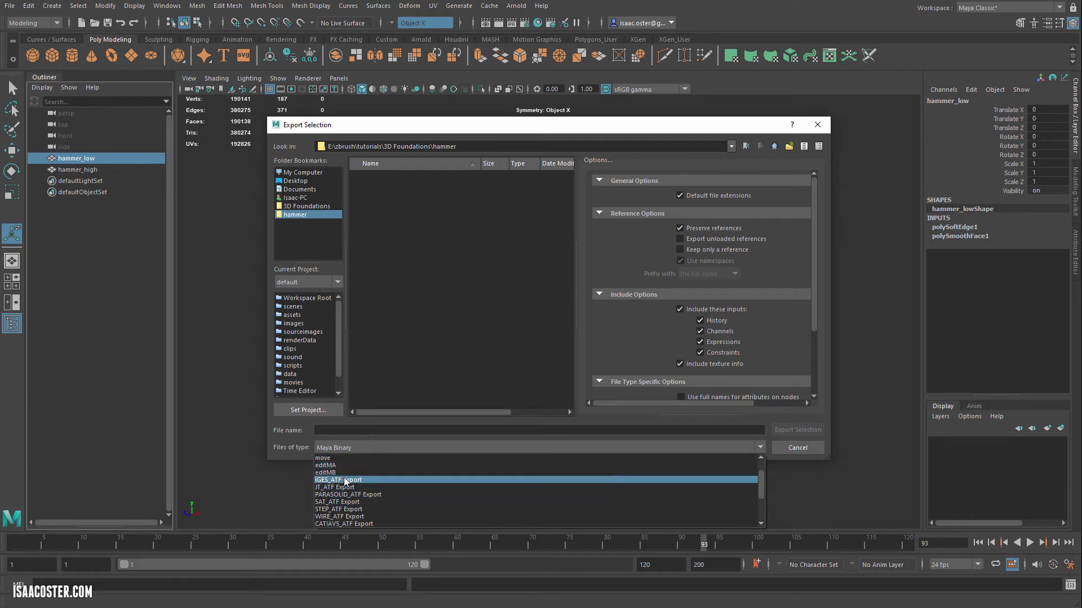
scroll(344, 498, down, 3)
click(340, 509)
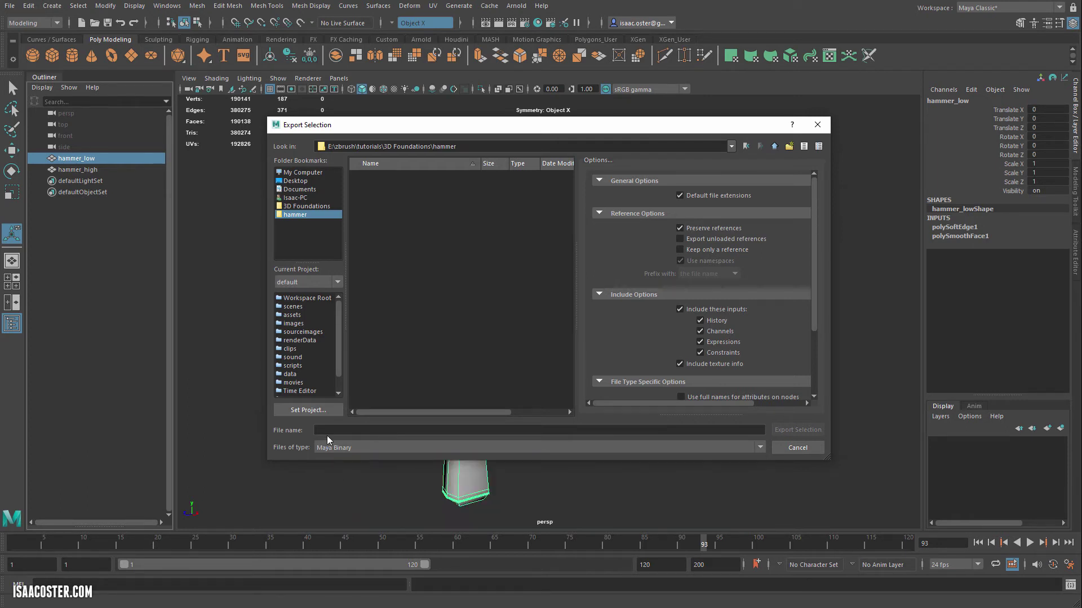
click(332, 431)
text(hammer)
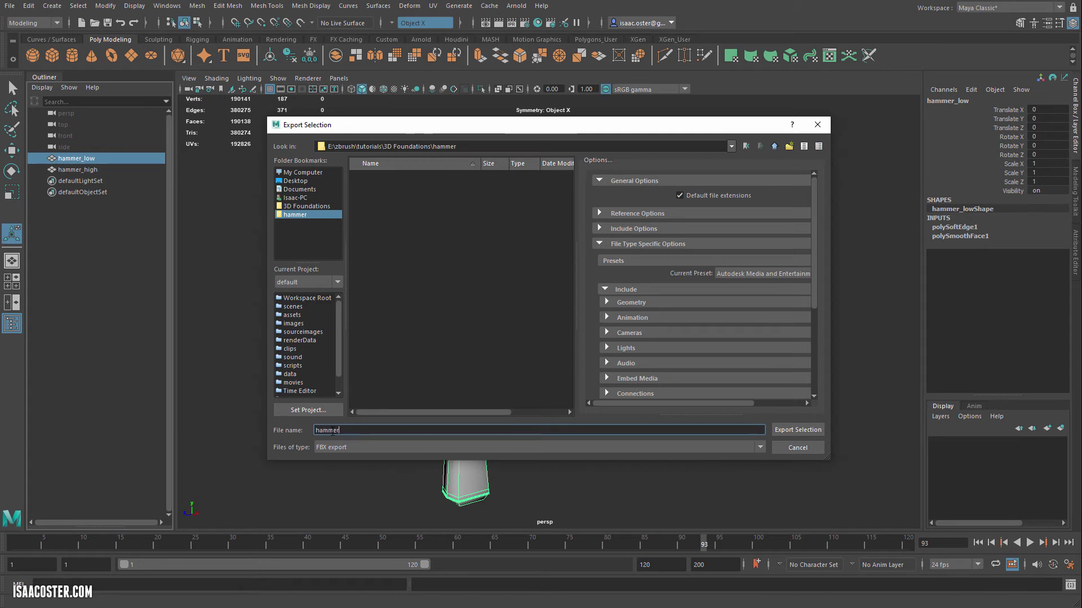
text(_low)
key(Return)
Export the hammer_high mesh as an FBX file named hammer_high into the hammer folder.
click(88, 170)
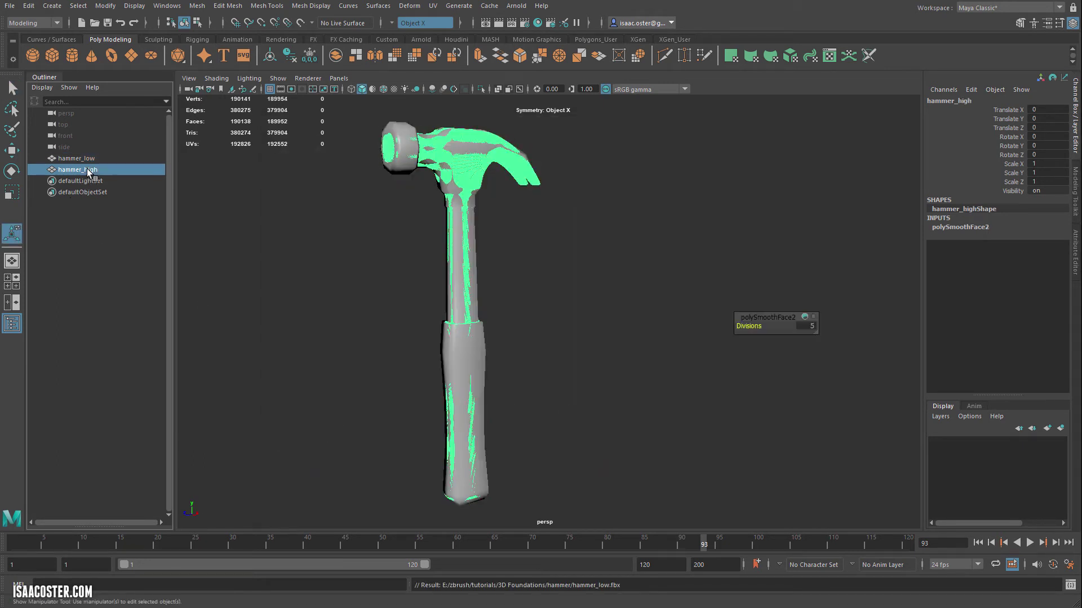
click(10, 6)
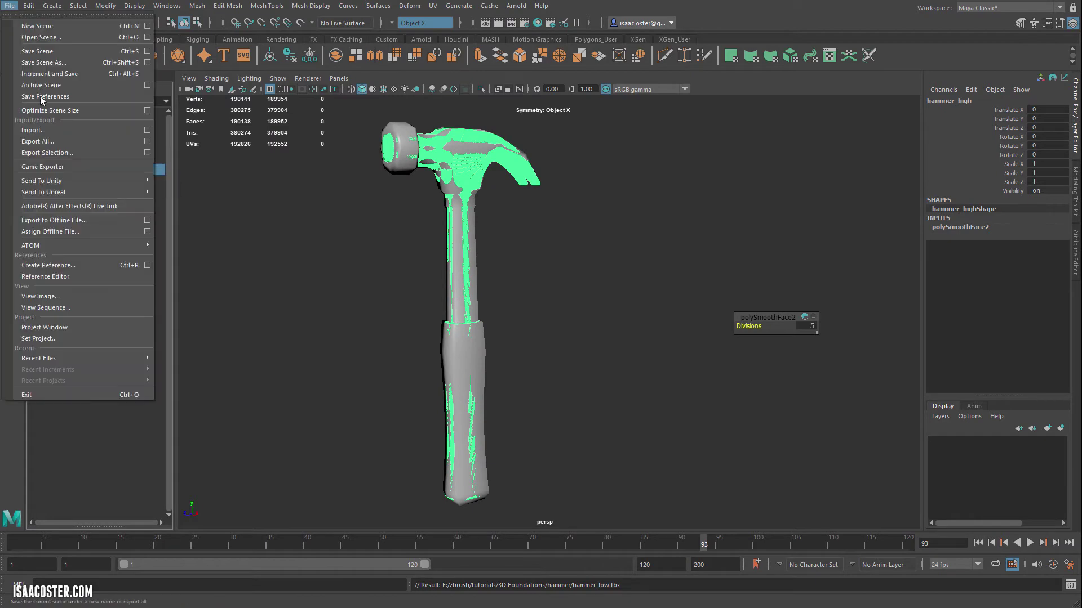
click(46, 153)
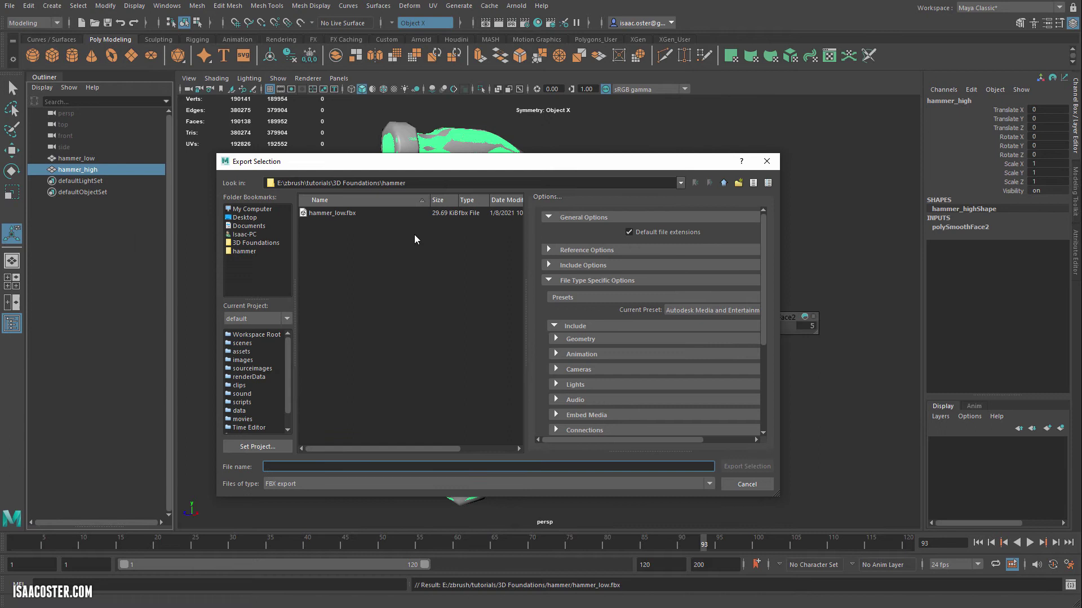
click(326, 218)
key(Down)
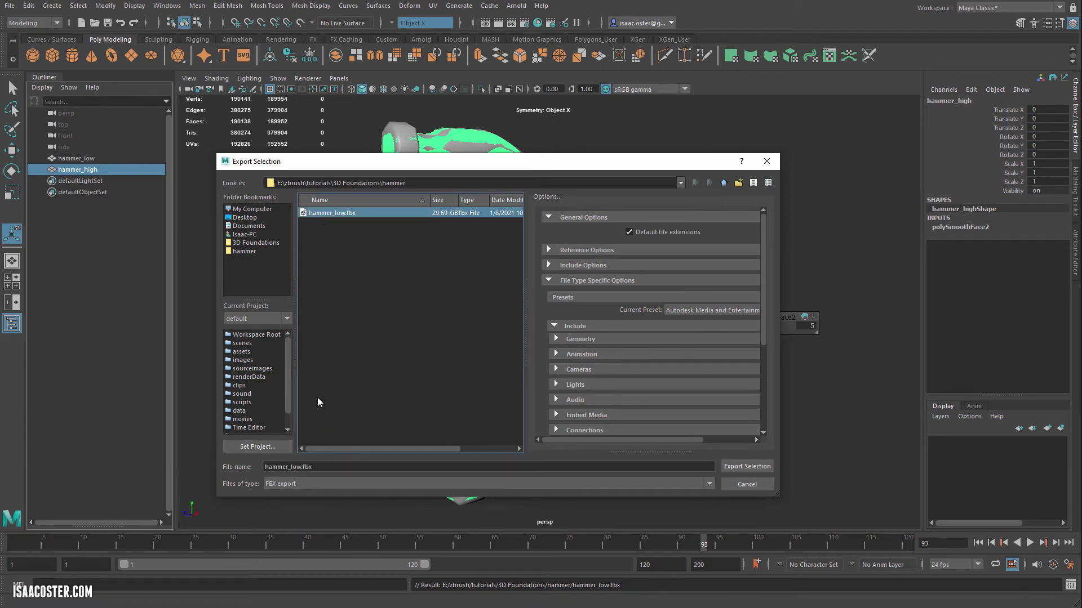
click(327, 466)
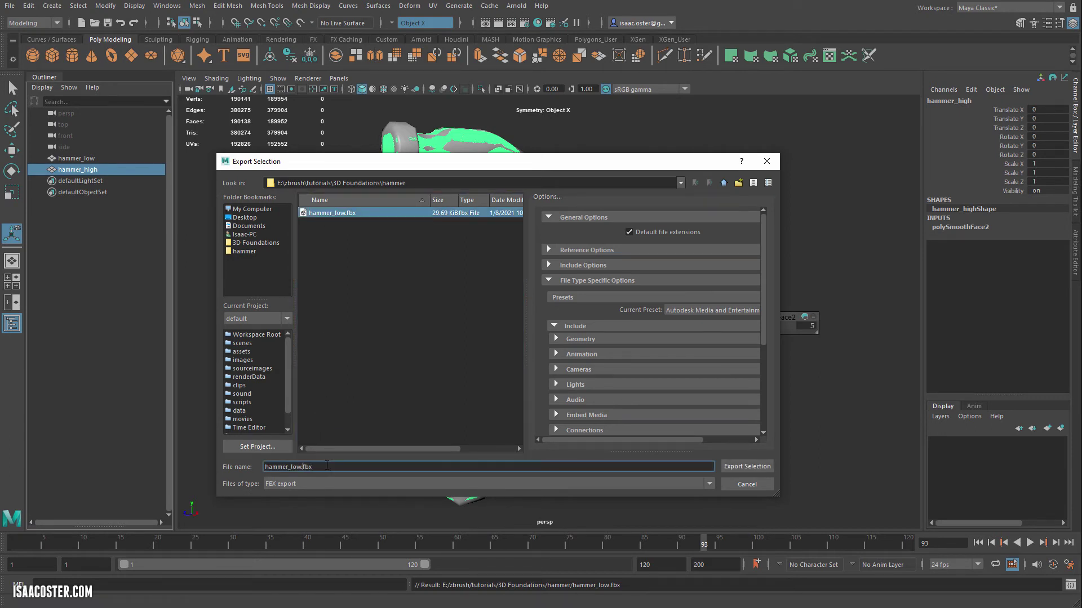
key(BackSpace)
key(BackSpace)
key(BackSpace)
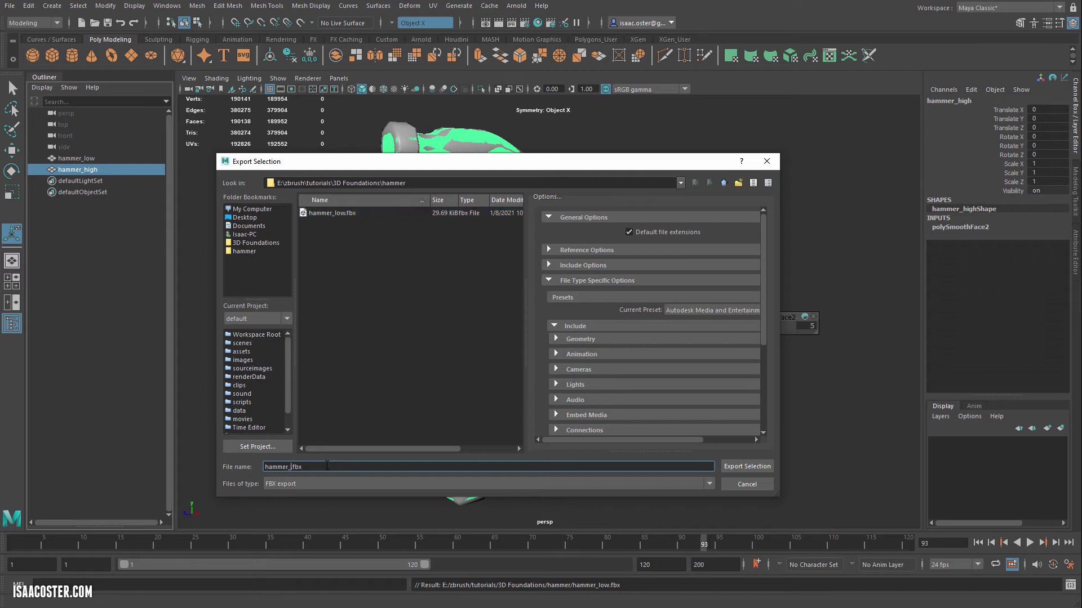
key(Return)
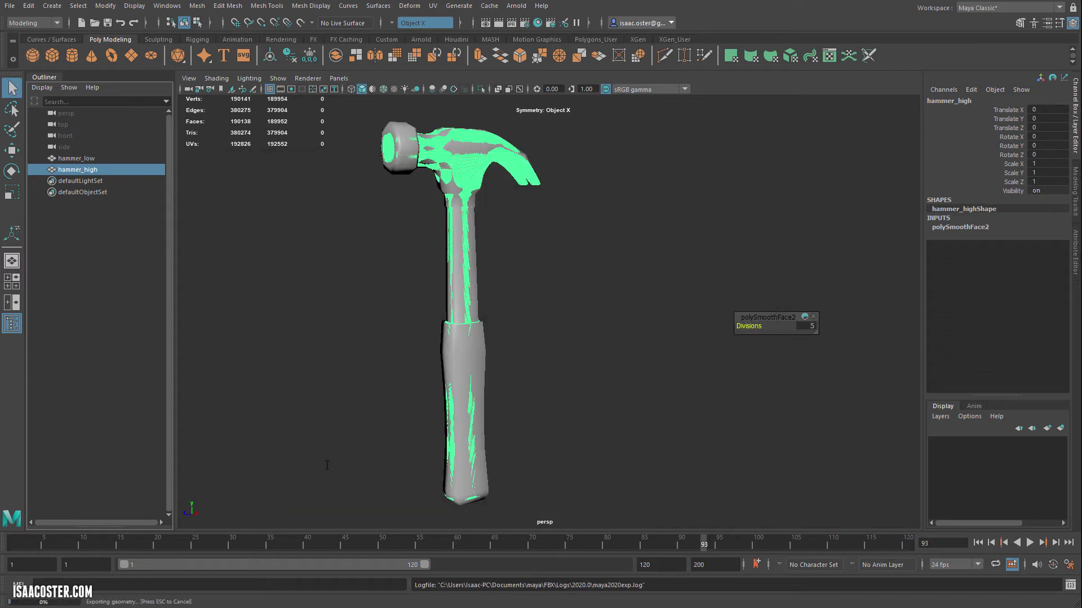
click(419, 417)
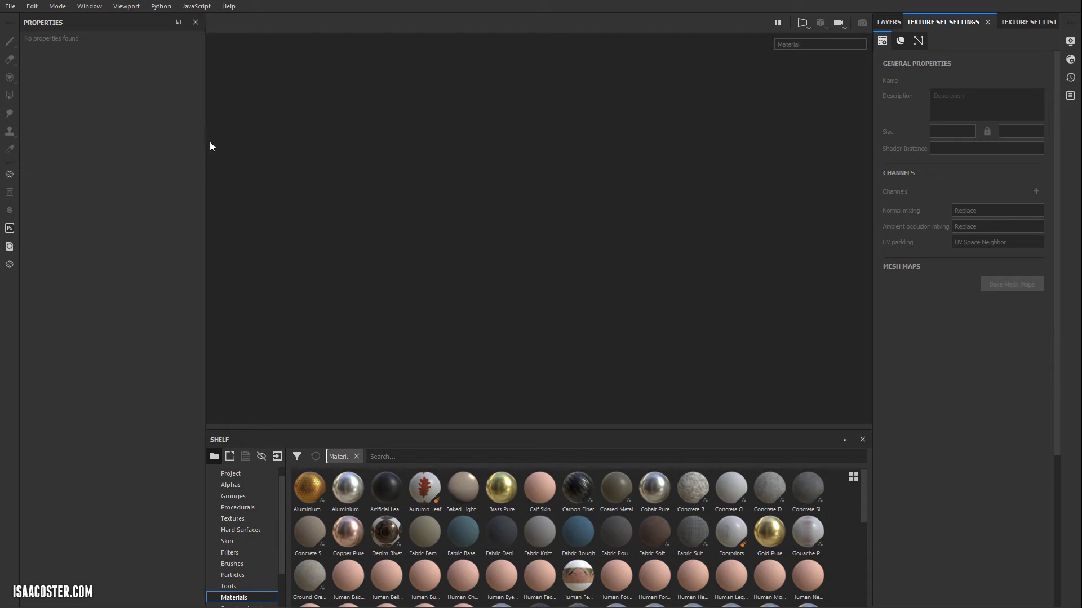
Switch to Substance Painter and create a new project from hammer_low.fbx in the 3D Foundations hammer folder.
click(10, 7)
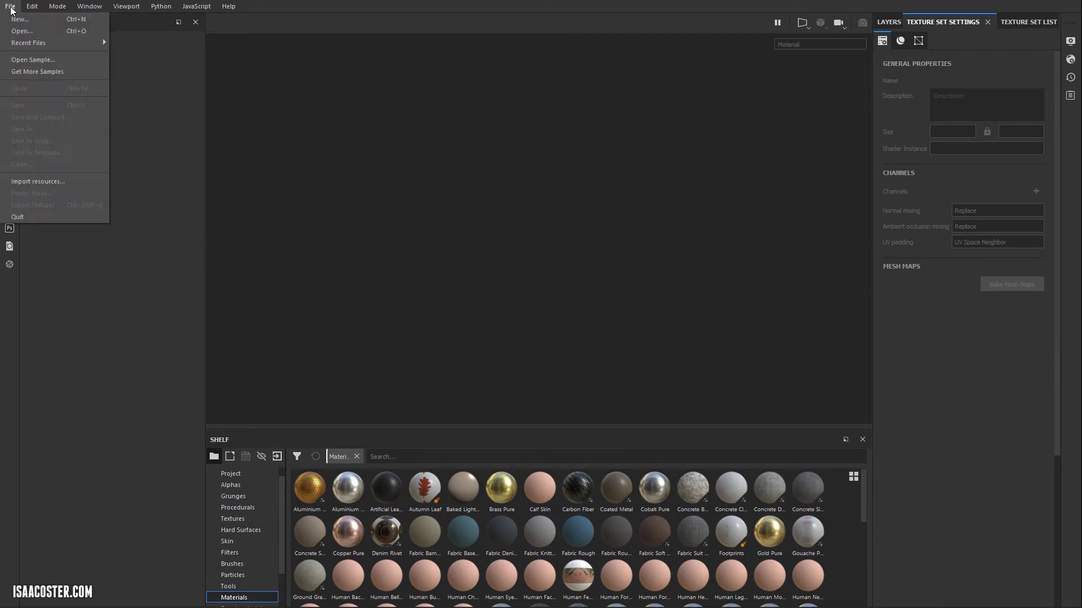
click(21, 19)
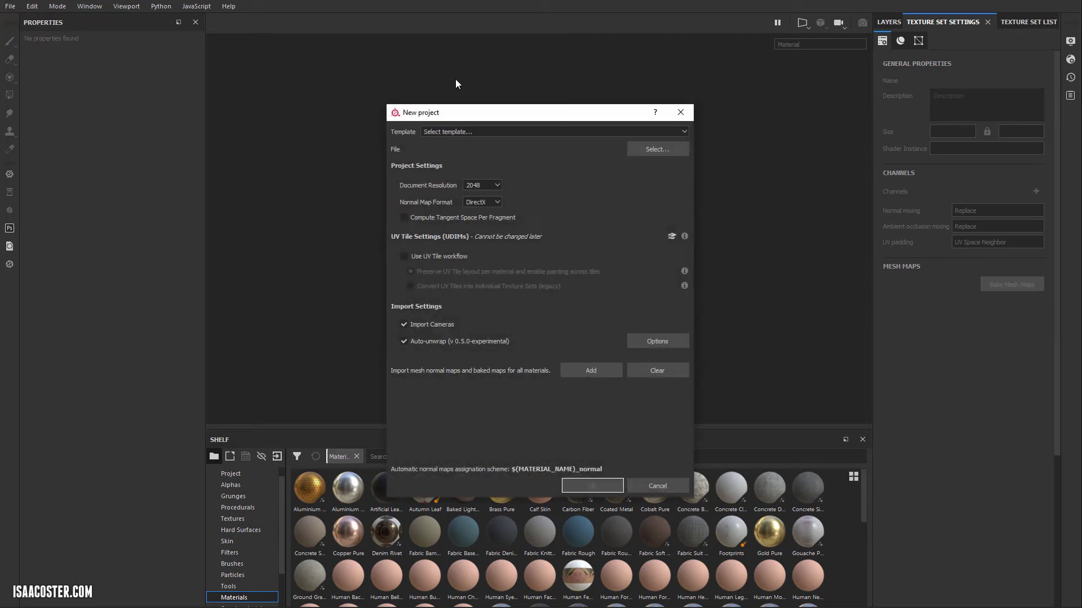
drag(446, 116, 341, 62)
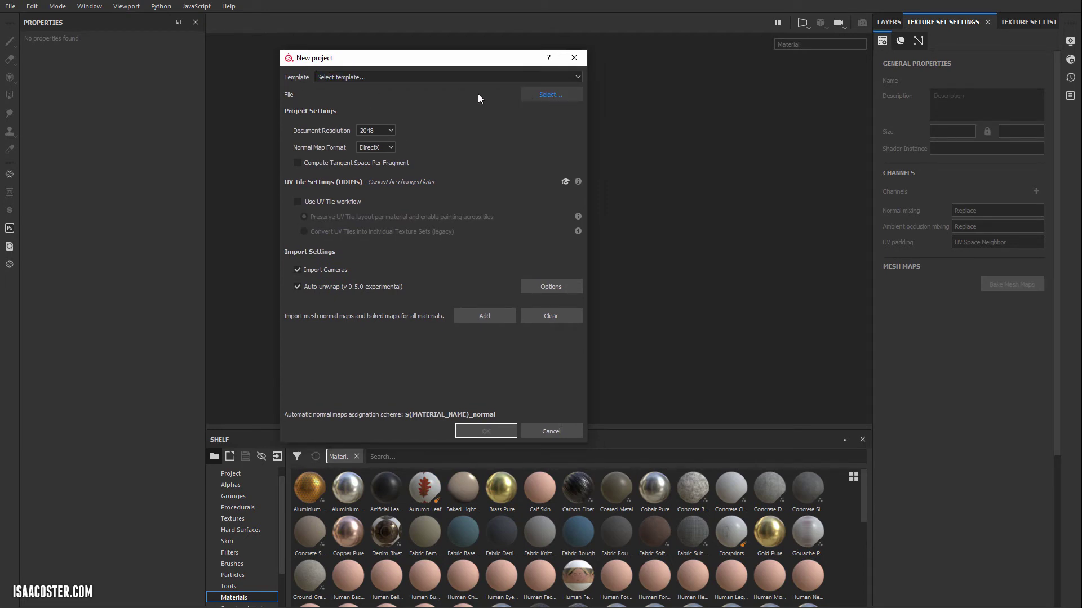
click(546, 95)
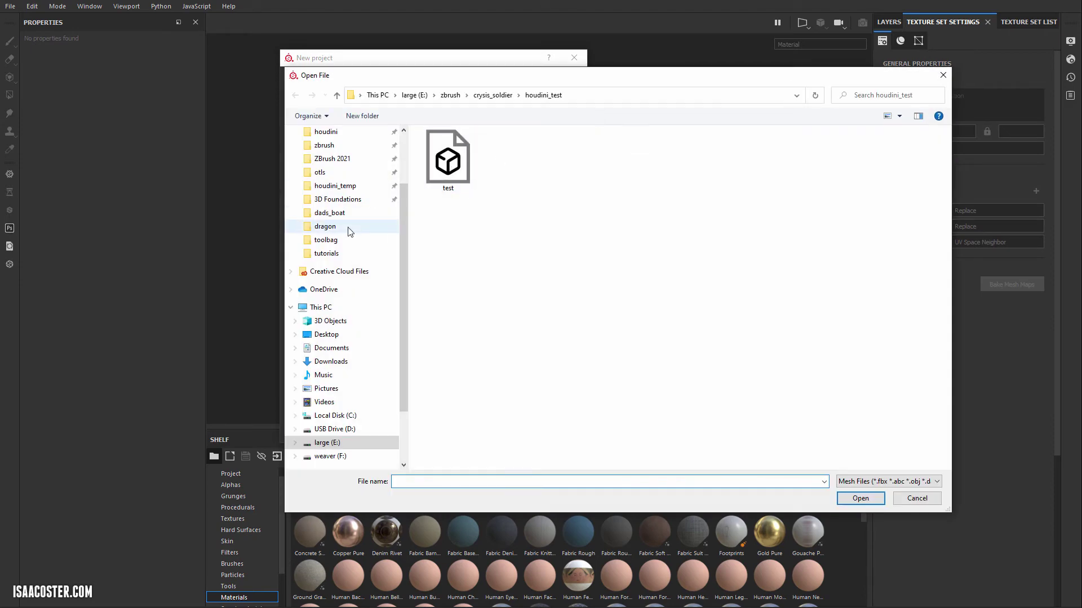
click(344, 200)
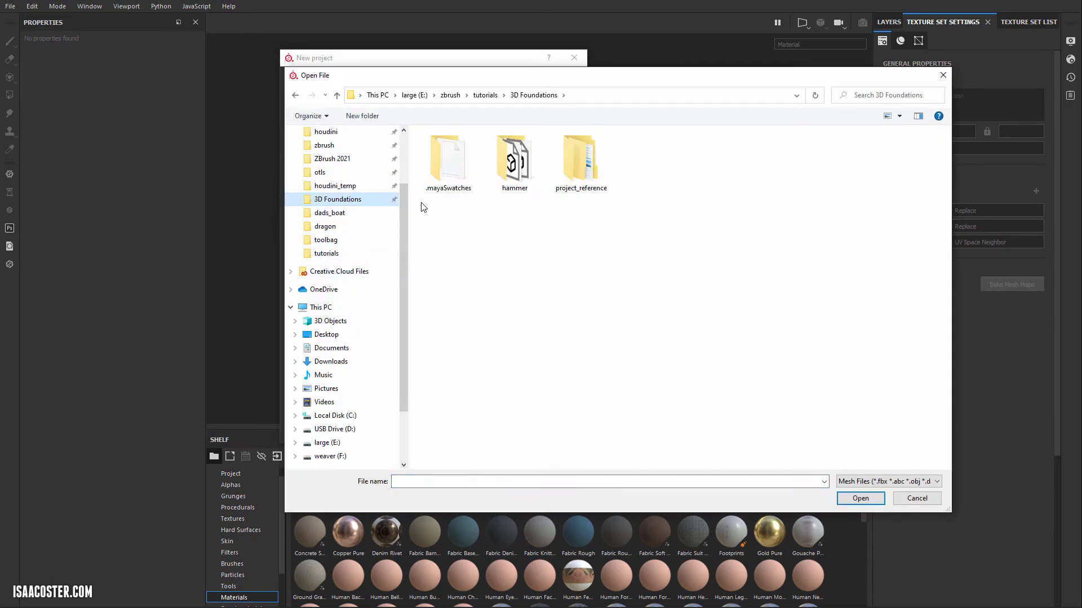
double_click(514, 160)
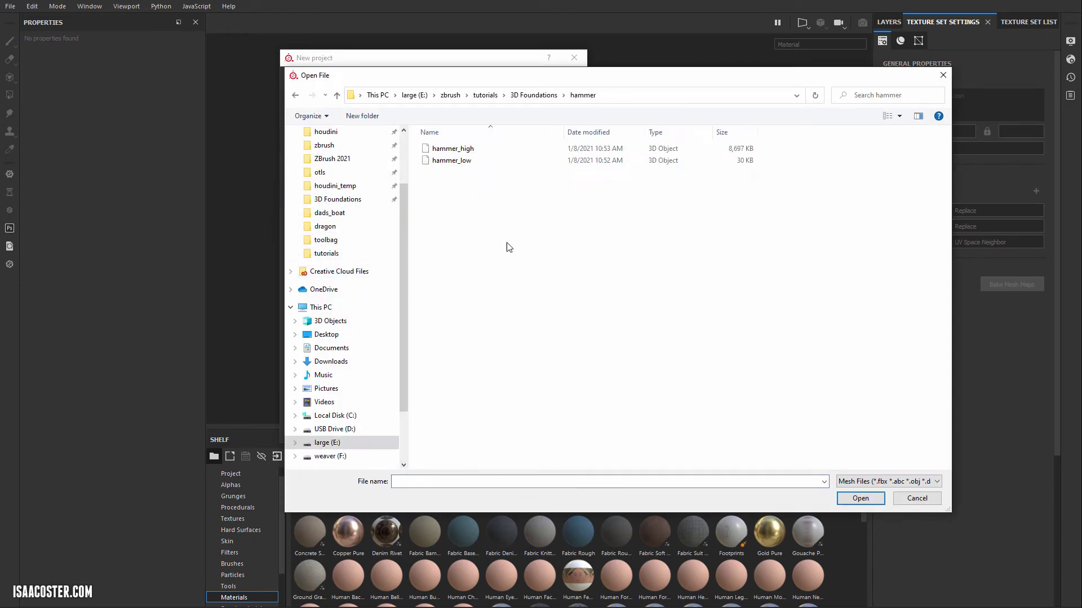
double_click(453, 161)
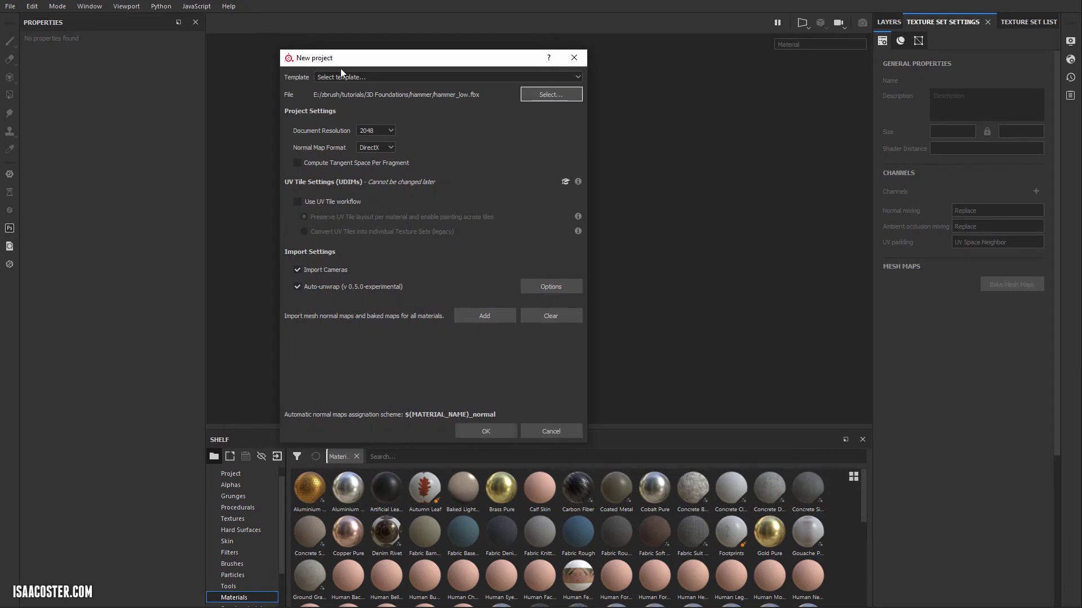
click(496, 431)
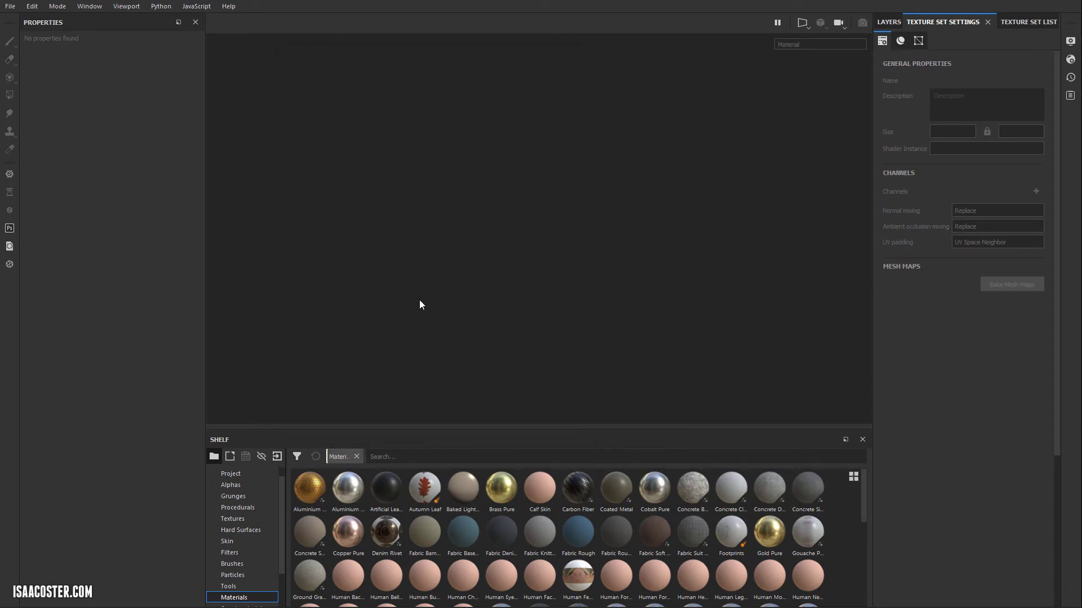
mouse_move(434, 285)
alt+mouse_down()
mouse_move(292, 313)
mouse_move(431, 302)
mouse_move(500, 263)
mouse_move(195, 246)
mouse_move(571, 235)
mouse_move(707, 249)
mouse_move(422, 256)
mouse_move(707, 292)
mouse_move(673, 303)
alt+mouse_up()
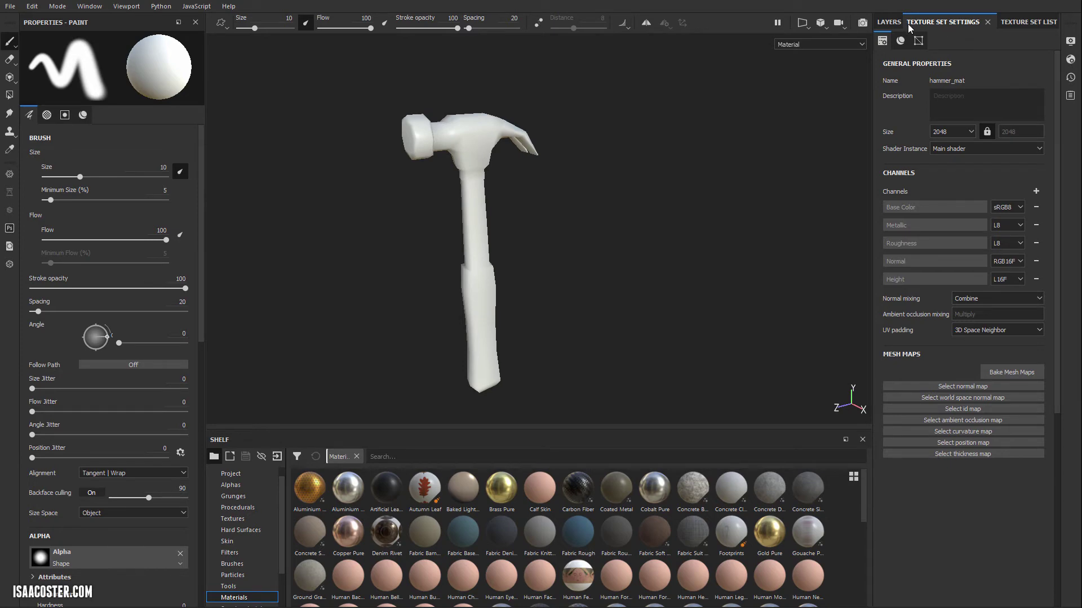
Close the Texture Set Settings view and restore it to the workspace.
click(987, 22)
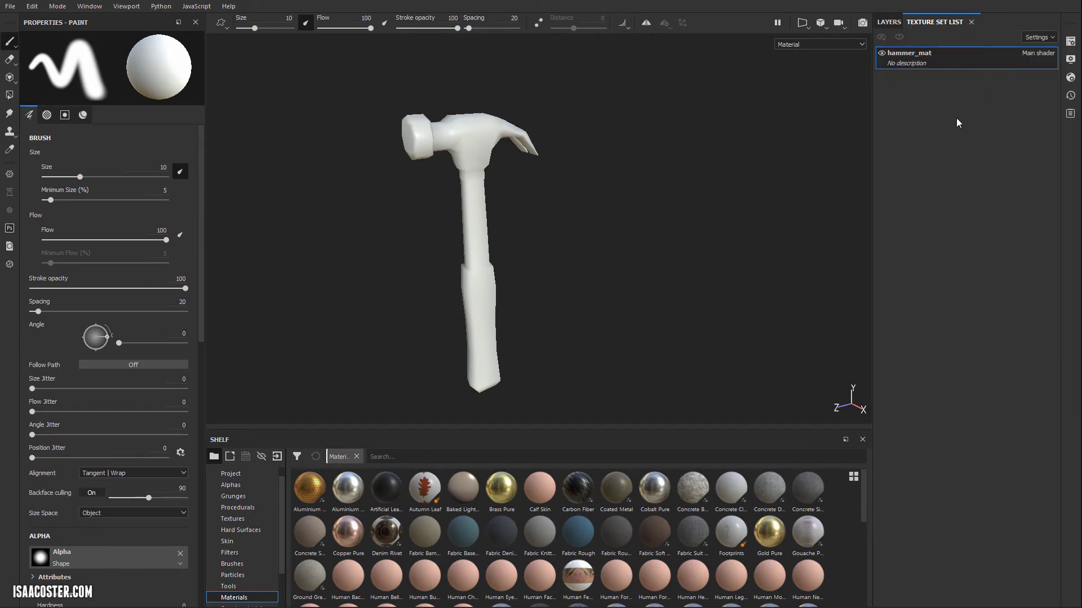
click(90, 6)
mouse_move(94, 20)
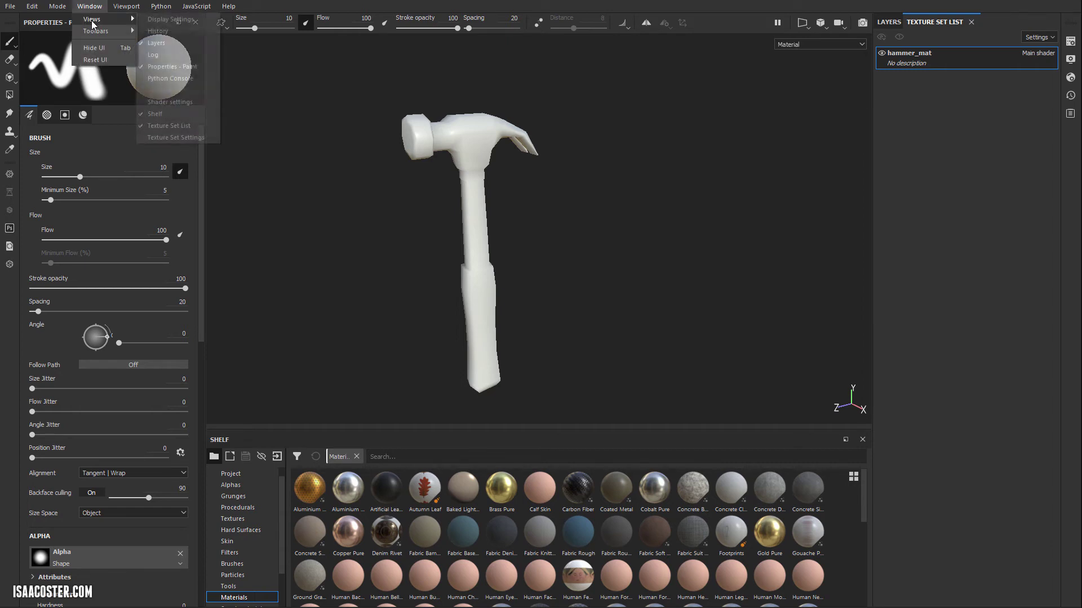
click(175, 137)
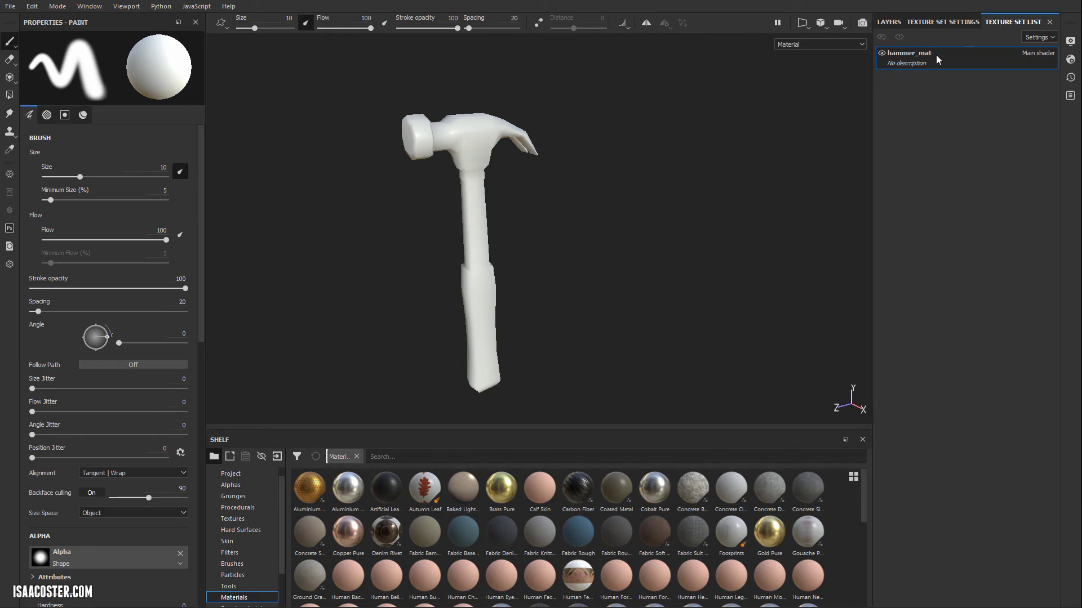
Set up mesh map baking for hammer_mat with output size 2048 and hammer_high as the high definition mesh.
alt+drag(544, 222, 521, 220)
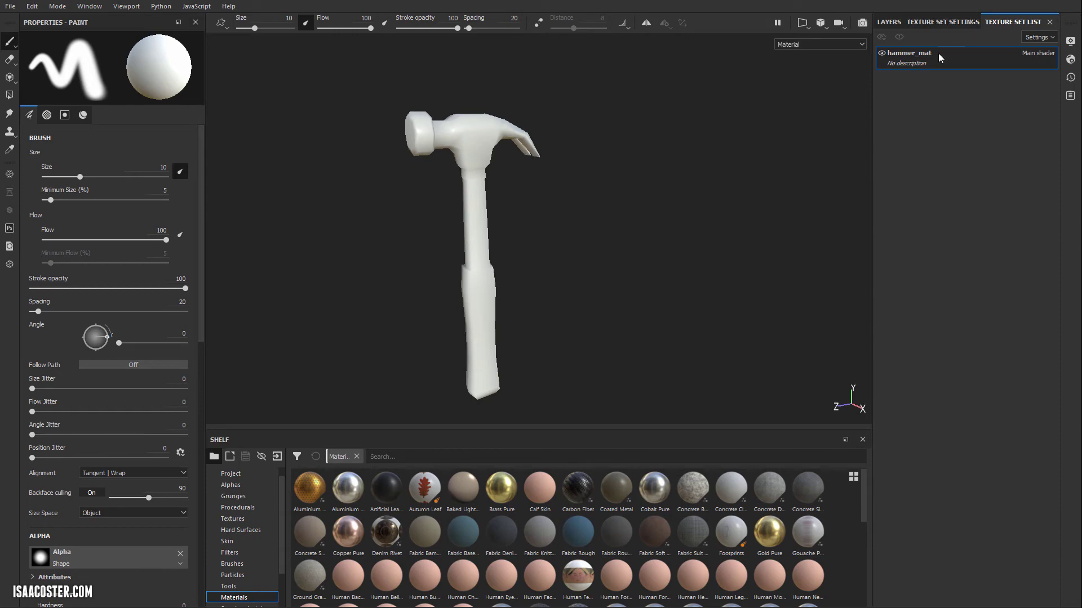
click(943, 23)
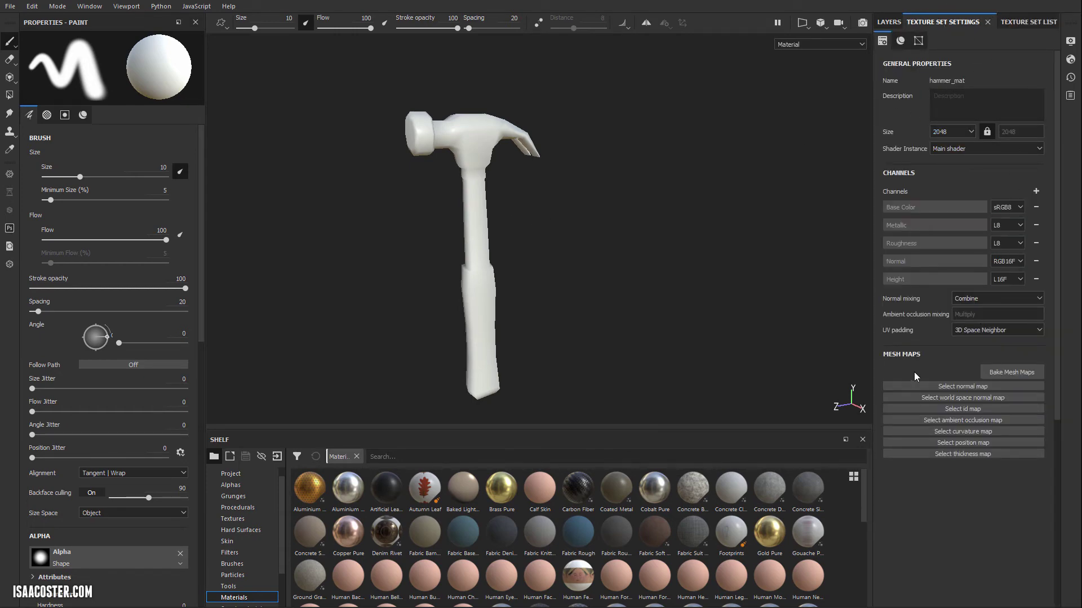
click(1017, 373)
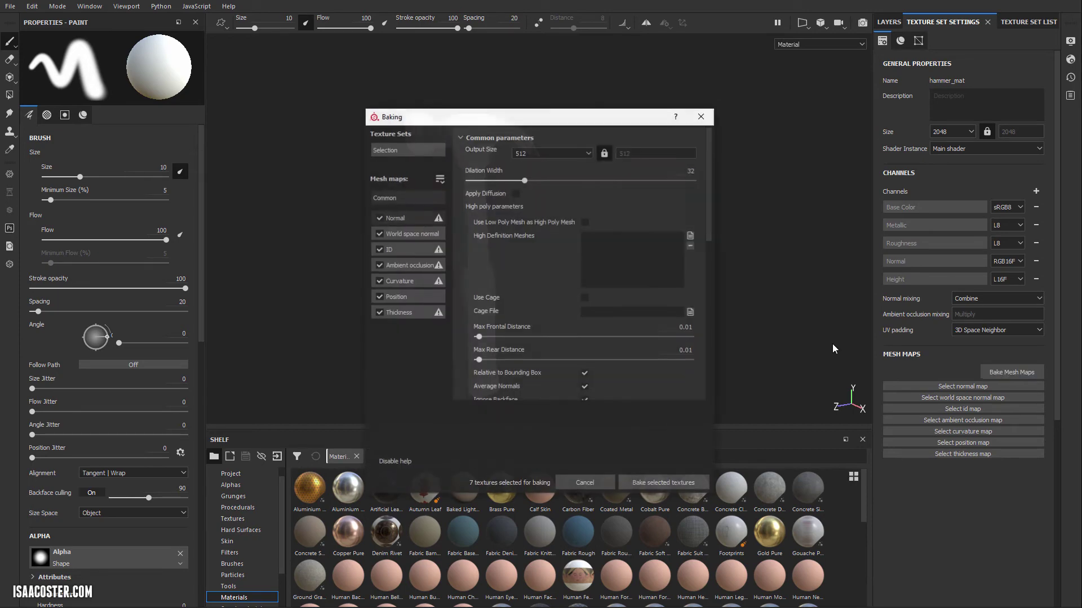
click(566, 153)
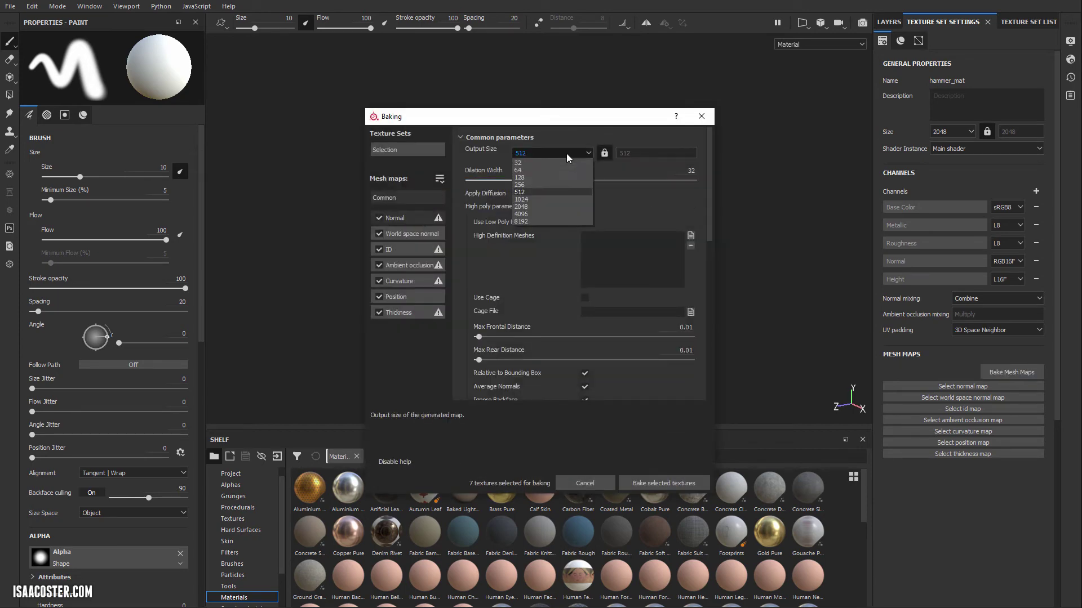
click(533, 209)
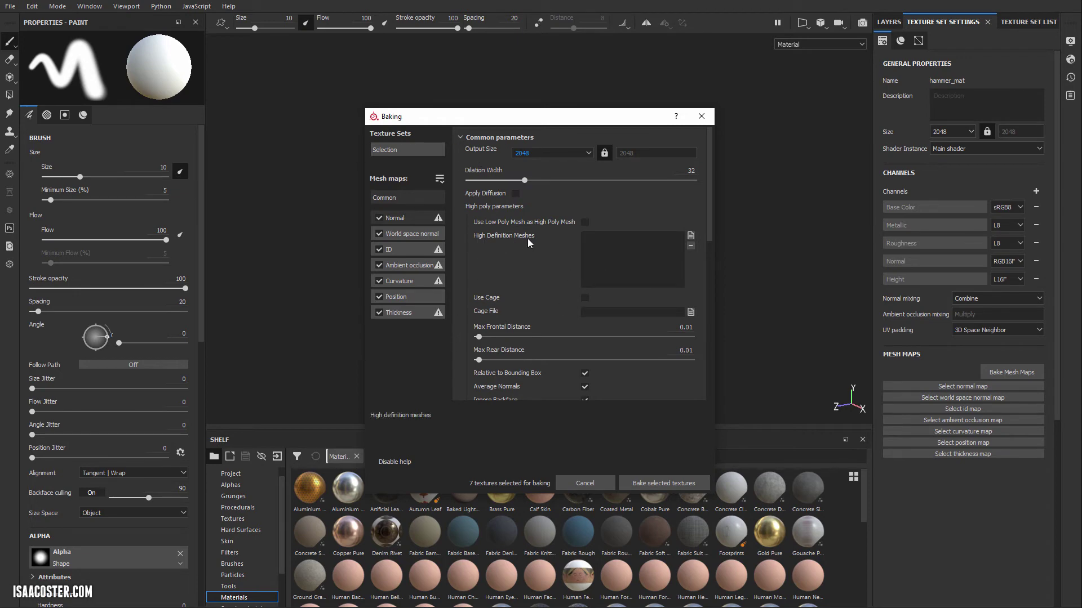
click(689, 236)
click(535, 207)
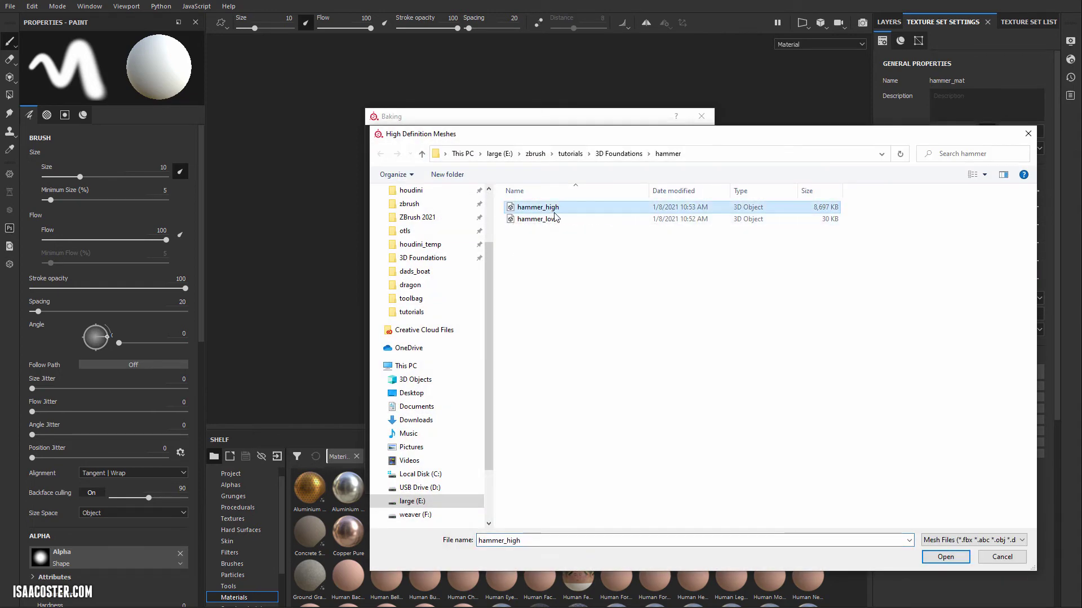
click(945, 558)
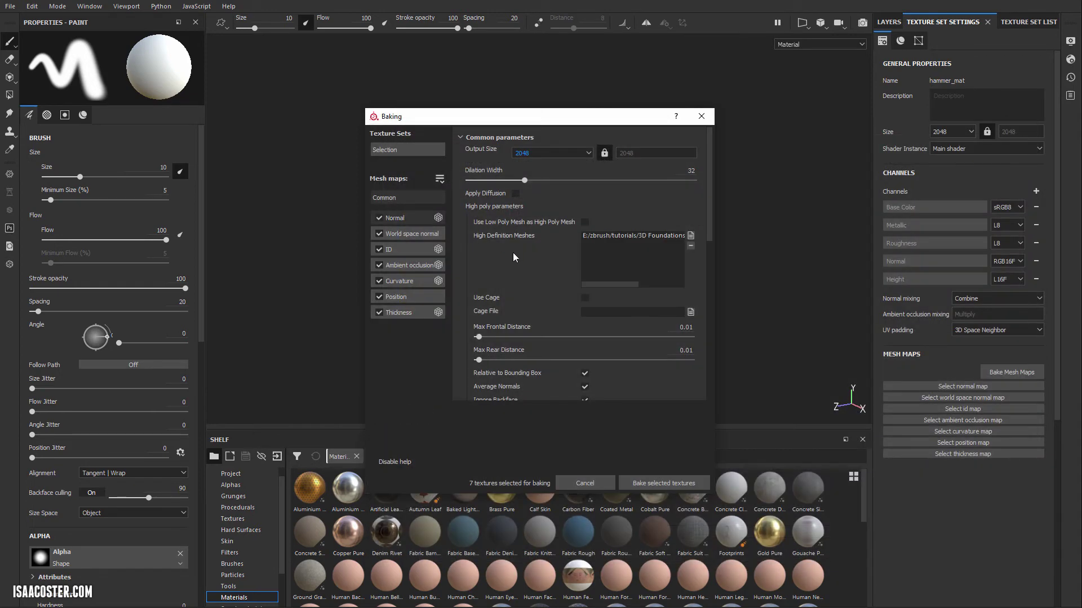
Set the baking antialiasing to Subsampling 2x2 and the mesh matching to Always.
scroll(542, 290, down, 3)
scroll(552, 258, down, 2)
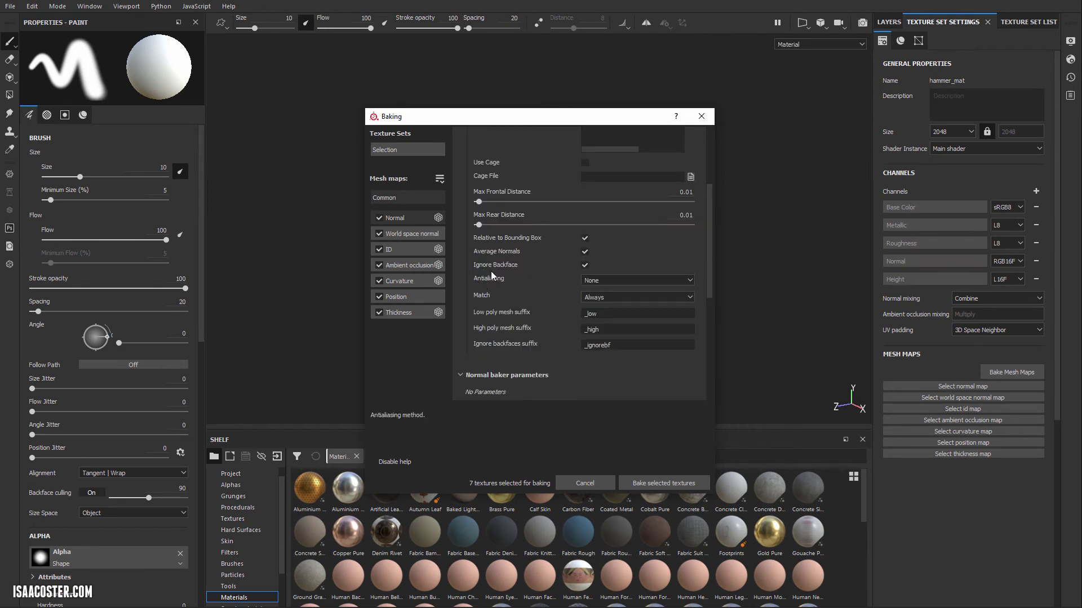
click(601, 281)
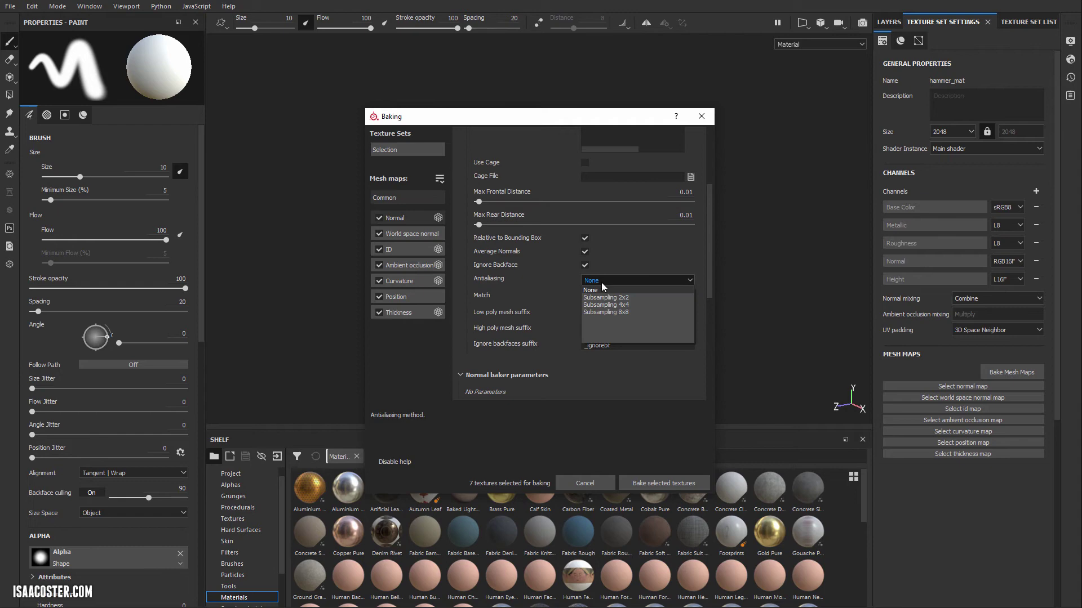
click(605, 299)
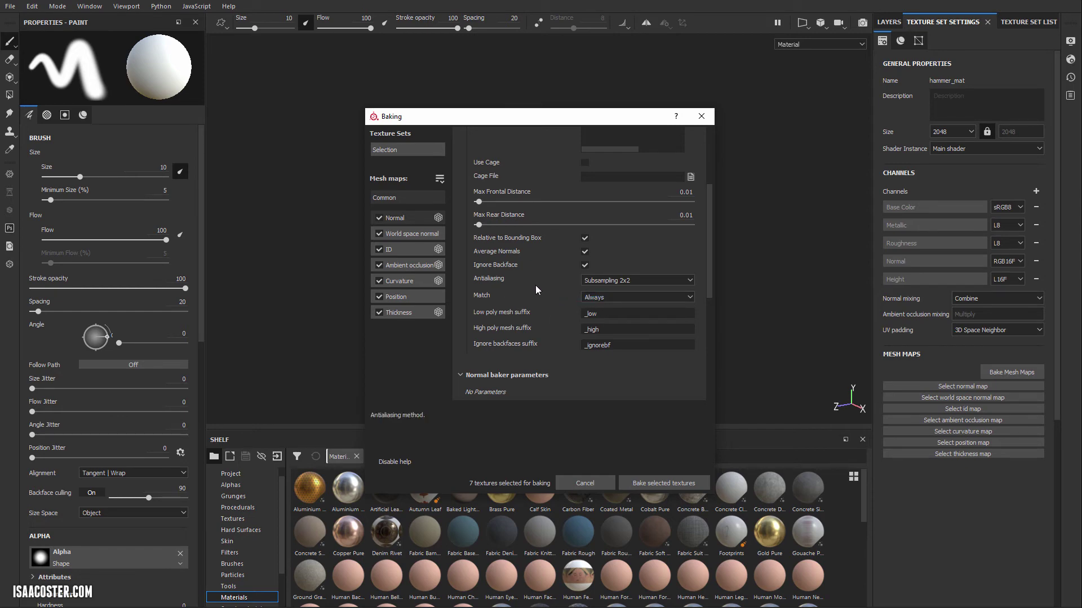
click(592, 297)
click(604, 308)
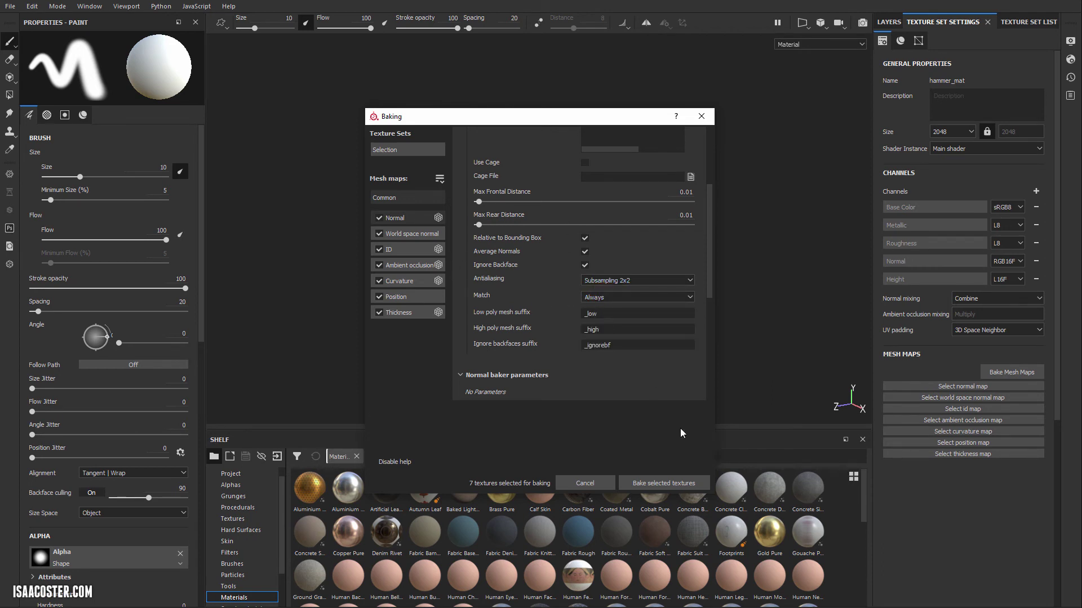
Bake the seven selected mesh maps for hammer_mat, dismiss the baking report and inspect the hammer head.
click(665, 483)
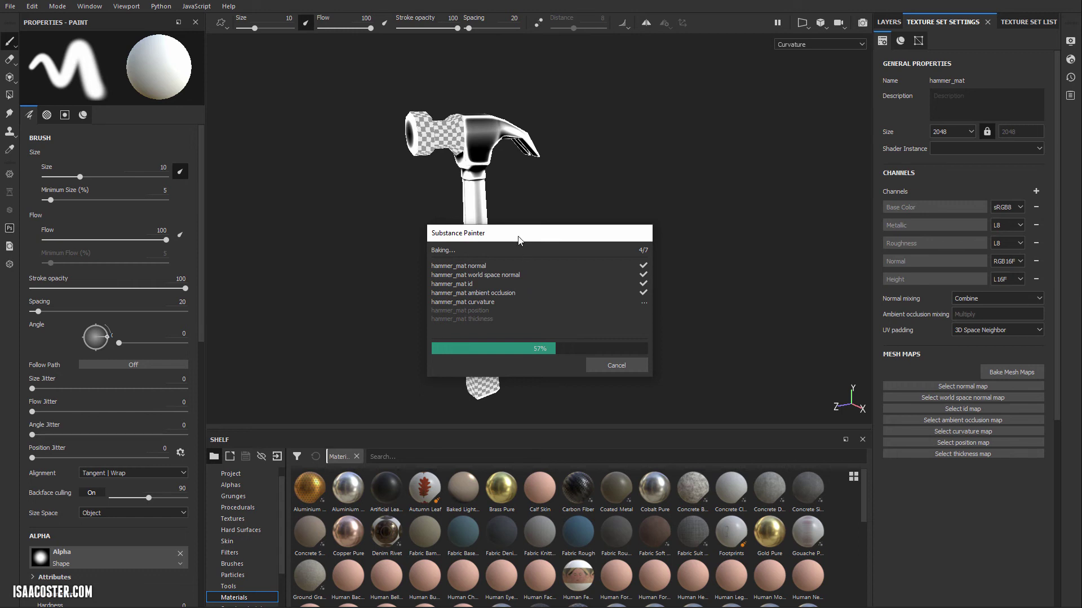
drag(519, 239, 633, 199)
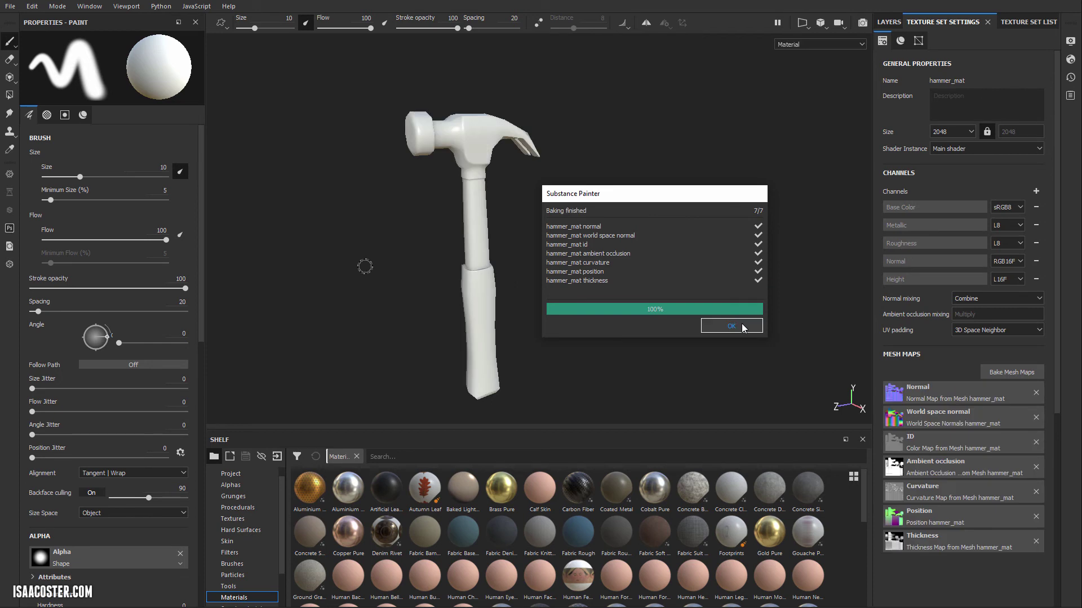
click(730, 326)
alt+drag(630, 299, 530, 282)
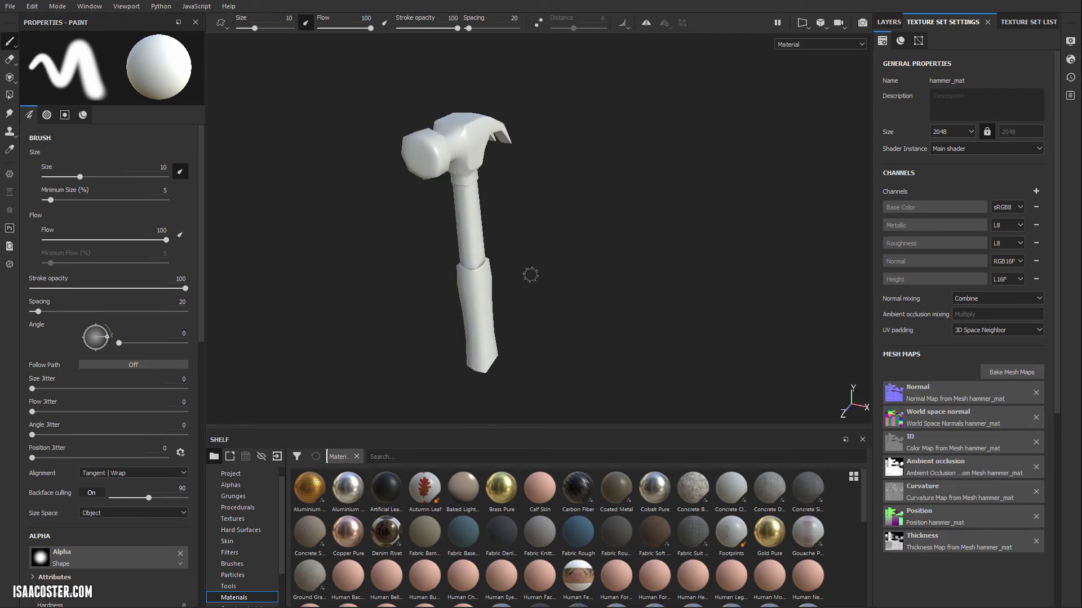
scroll(530, 275, up, 5)
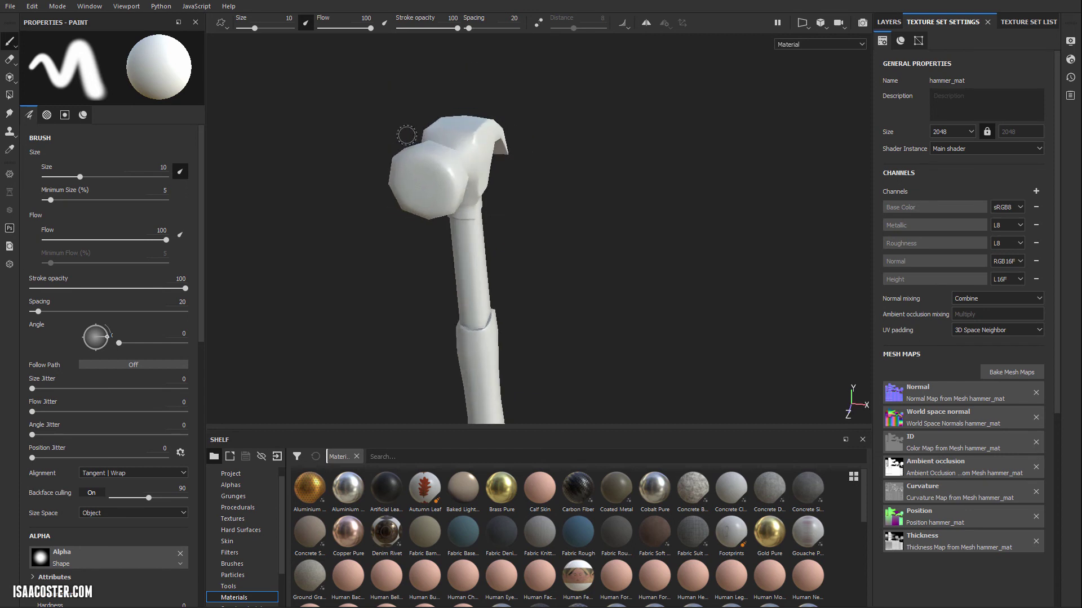
Examine the baked high-poly shading on the hammer's head, claw, neck and grip from close up and as a whole.
alt+drag(446, 227, 553, 251)
scroll(553, 252, up, 5)
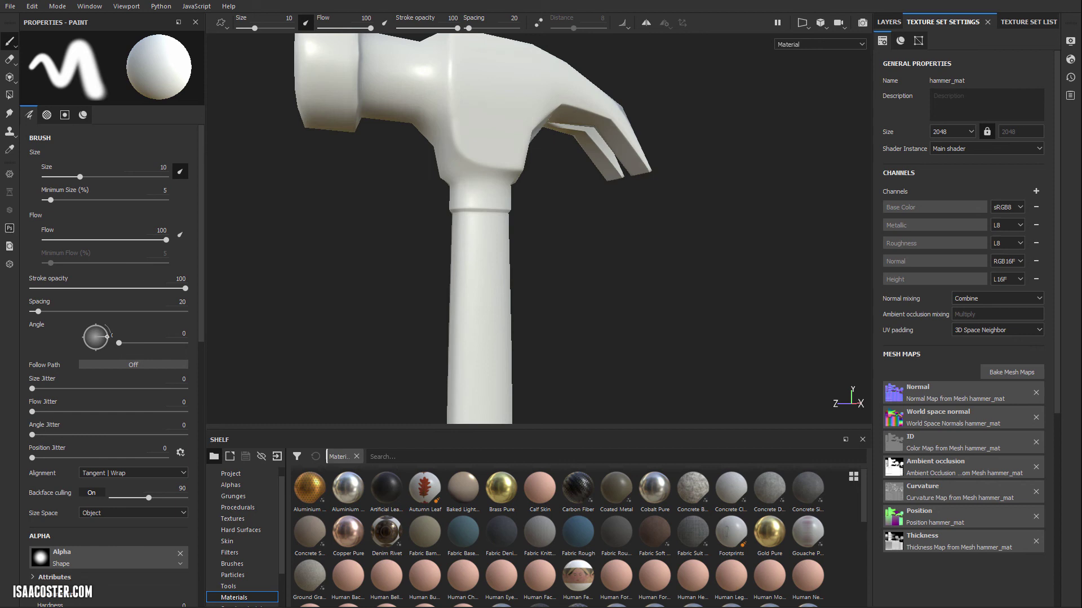
alt+drag(495, 169, 308, 153)
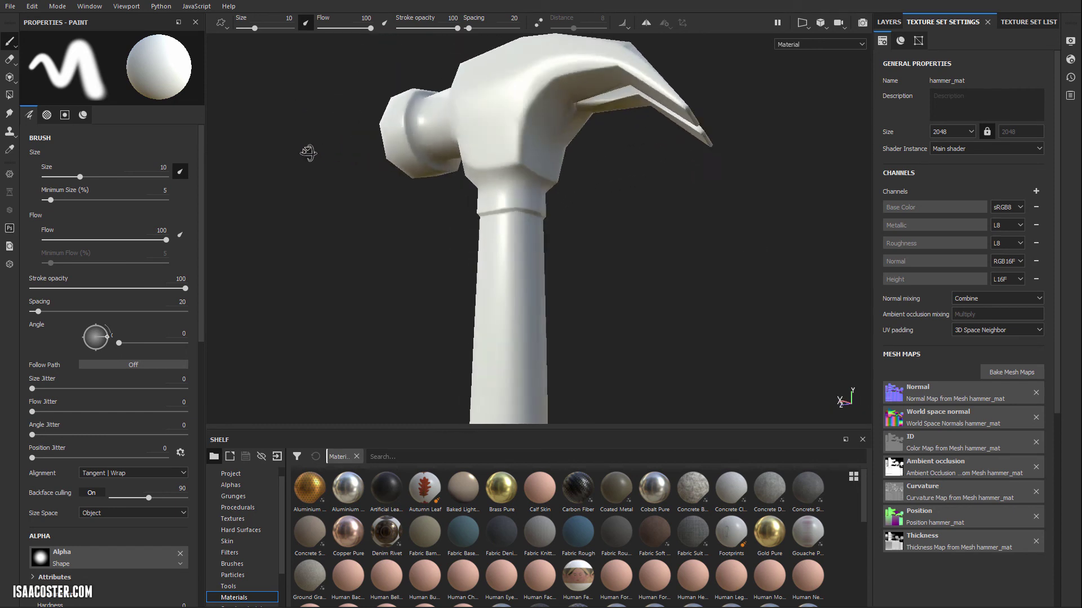
alt+drag(603, 253, 569, 225)
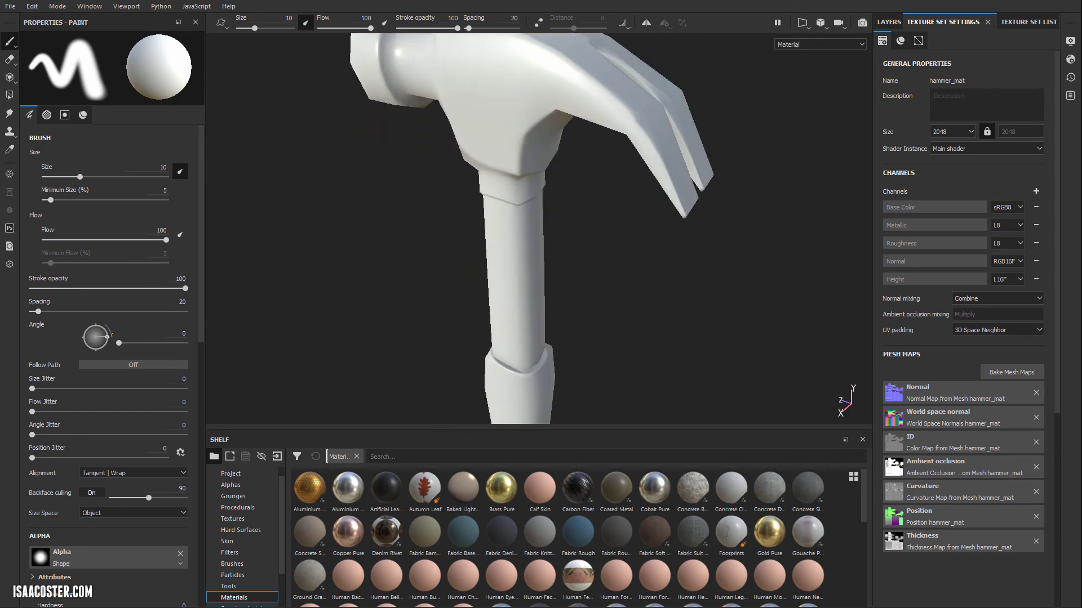
mouse_move(593, 315)
alt+mouse_down()
mouse_move(481, 304)
mouse_move(685, 307)
mouse_move(609, 302)
alt+mouse_up()
scroll(552, 265, up, 5)
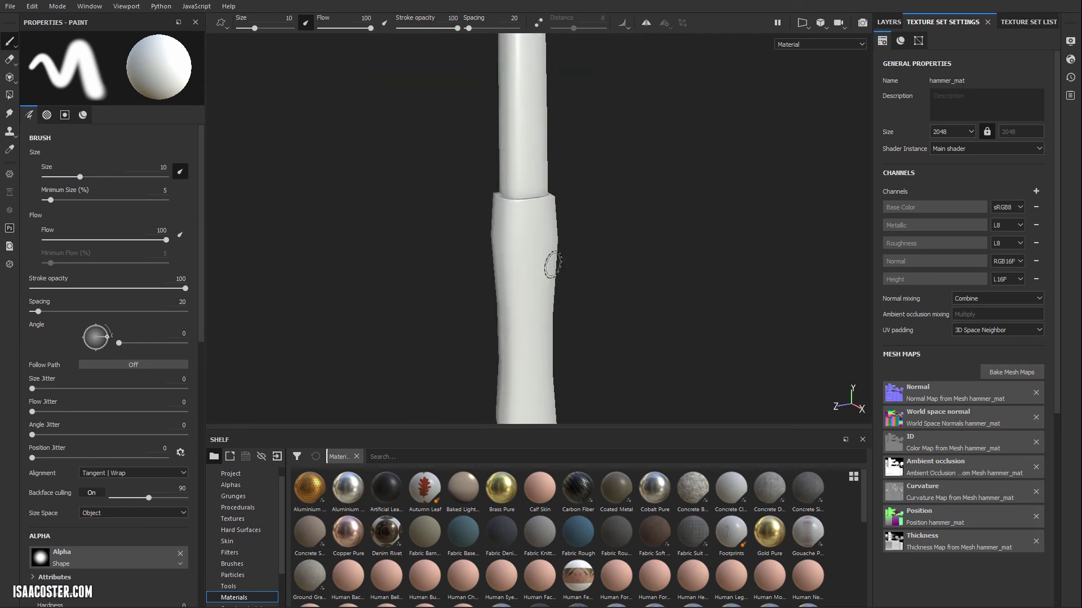
scroll(550, 314, down, 4)
scroll(580, 164, up, 4)
alt+middle_drag(562, 244, 529, 285)
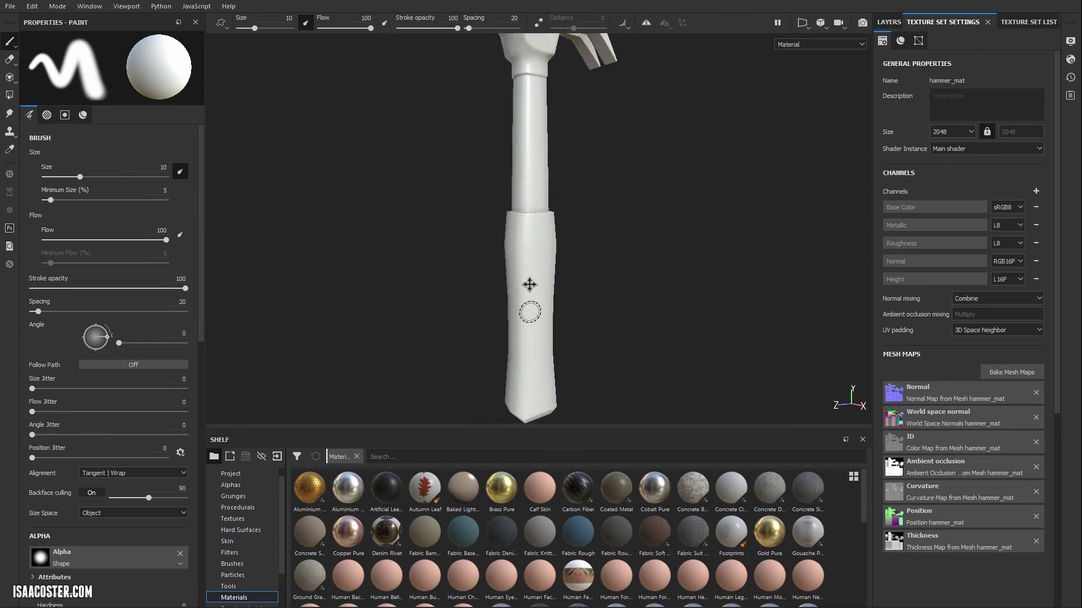
scroll(529, 284, down, 3)
alt+drag(529, 284, 448, 121)
alt+drag(491, 150, 515, 225)
alt+middle_drag(515, 224, 517, 286)
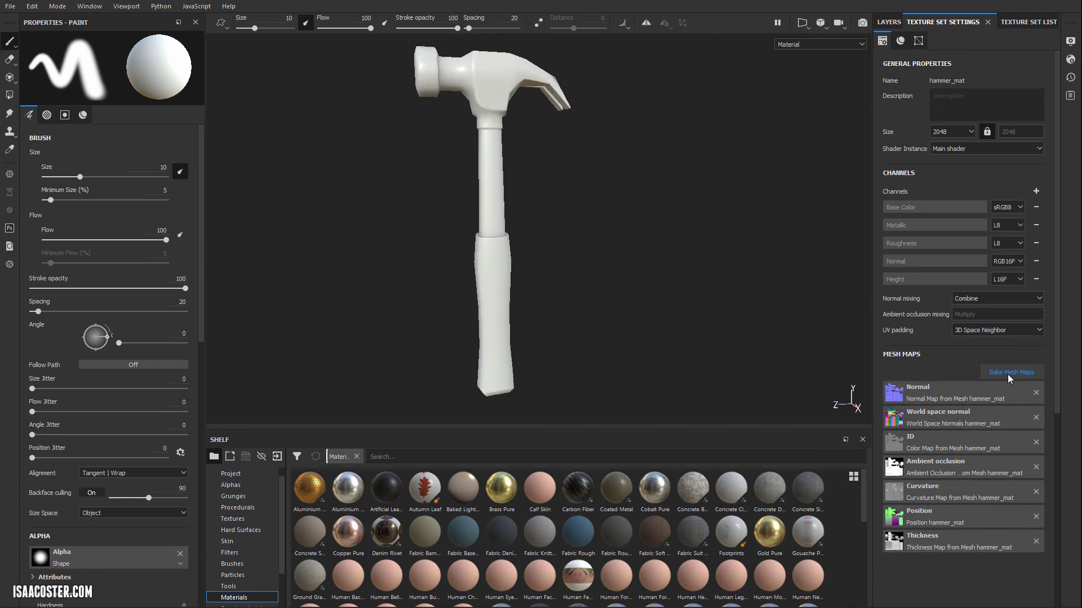
Rotate the environment lighting and check how the light falls on the hammer from opposite sides.
mouse_move(648, 222)
alt+mouse_down()
mouse_move(712, 234)
mouse_move(697, 248)
mouse_move(677, 210)
mouse_move(741, 222)
mouse_move(592, 232)
mouse_move(843, 232)
mouse_move(711, 218)
alt+mouse_up()
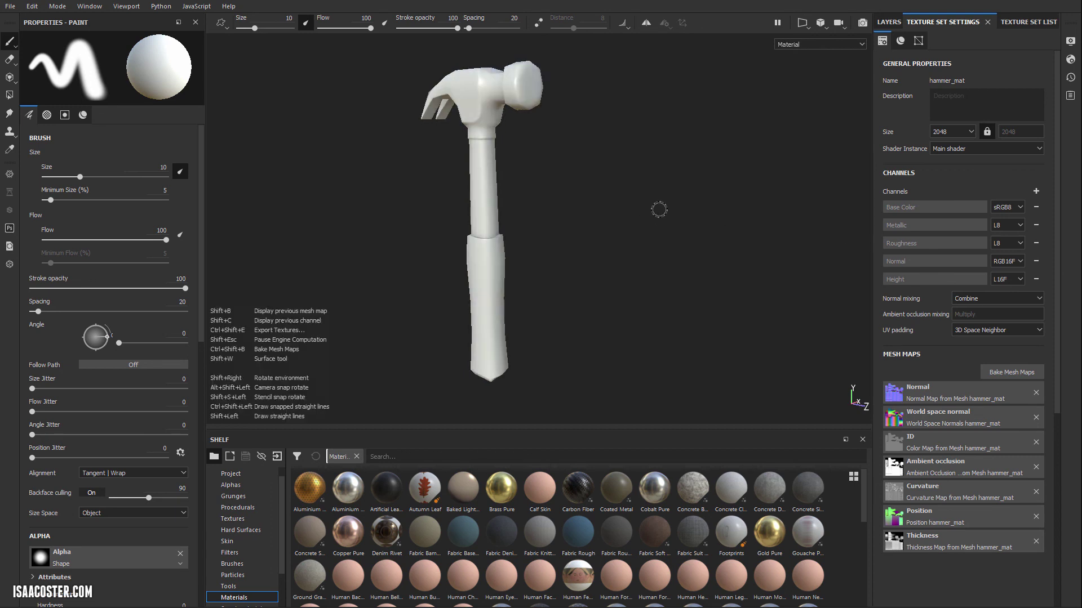
shift+right_drag(657, 208, 589, 205)
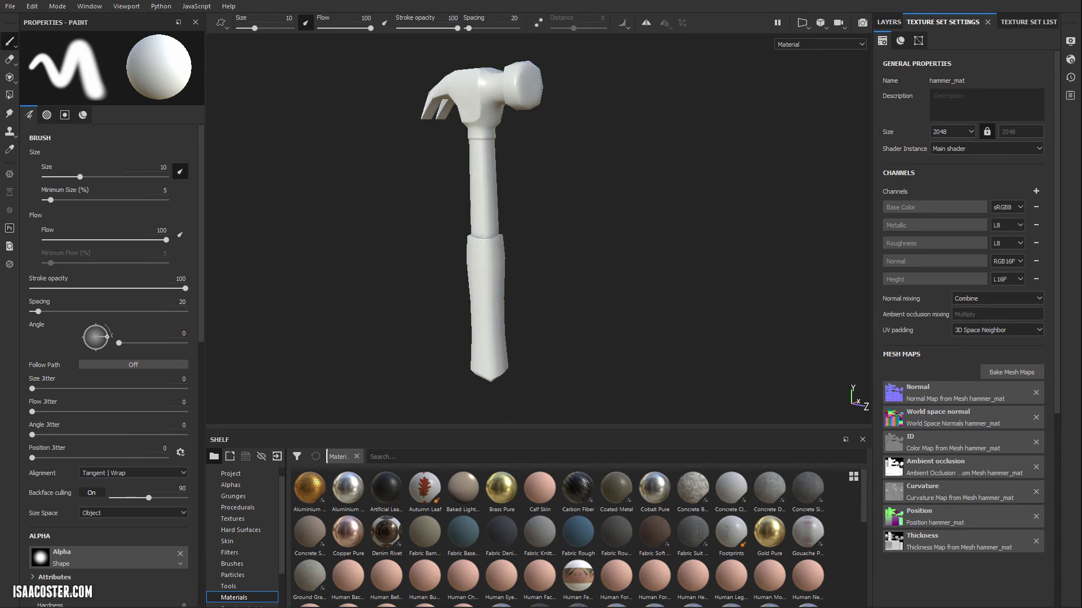
alt+drag(504, 250, 868, 240)
mouse_move(649, 253)
alt+mouse_down()
mouse_move(720, 244)
mouse_move(579, 251)
mouse_move(586, 262)
mouse_move(612, 253)
mouse_move(597, 254)
alt+mouse_up()
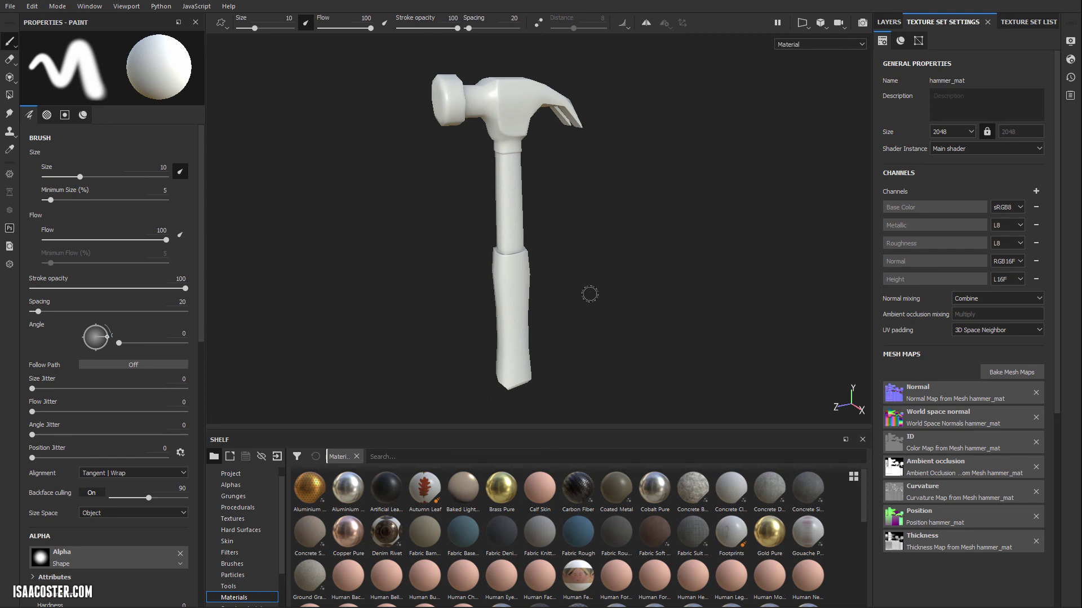
mouse_move(589, 294)
alt+mouse_down()
mouse_move(480, 292)
mouse_move(485, 305)
mouse_move(579, 277)
mouse_move(529, 286)
alt+mouse_up()
alt+drag(603, 224, 545, 232)
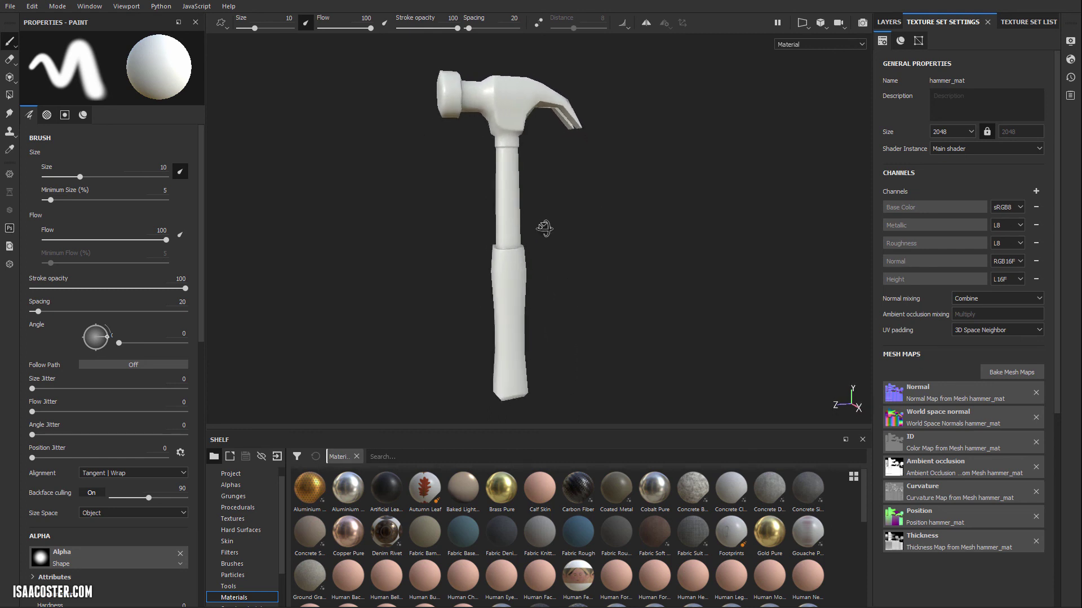
Add the Steel Rough material as a fill layer above Layer 1 and inspect it on the whole hammer.
click(896, 24)
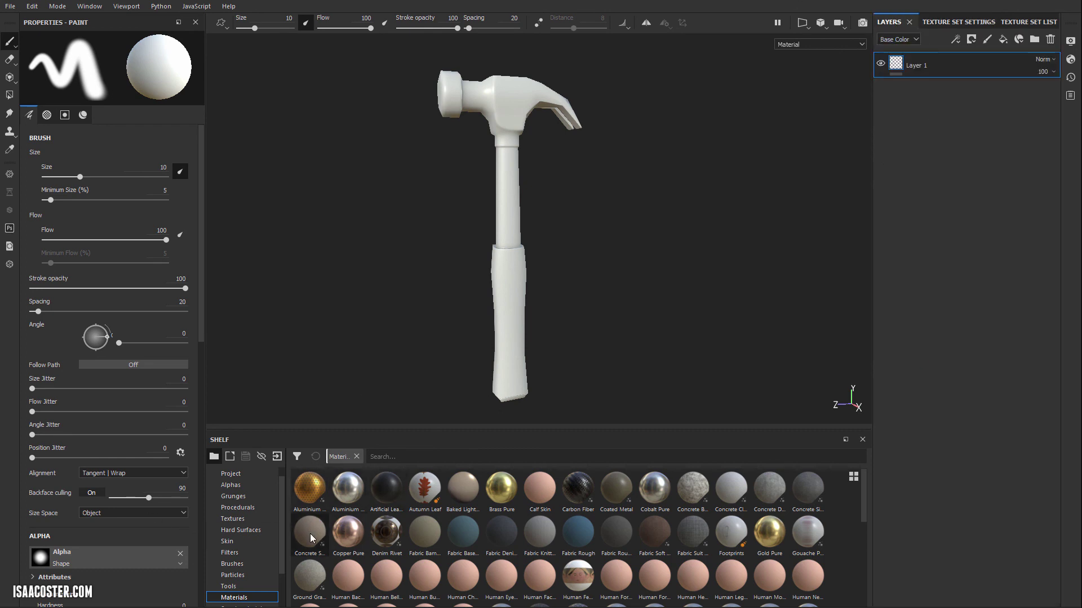
scroll(452, 522, down, 10)
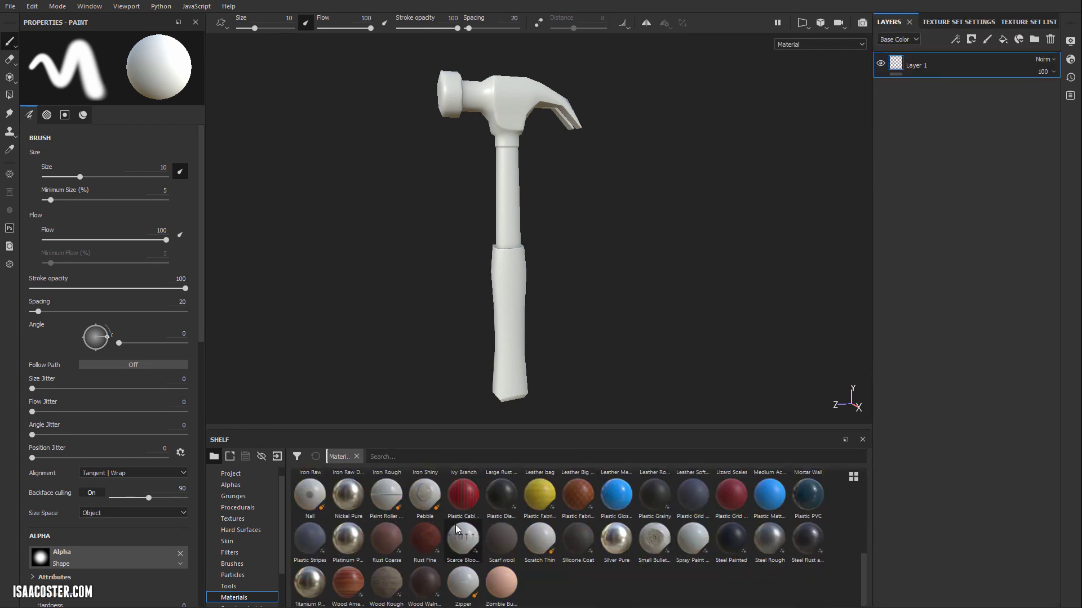
drag(768, 539, 950, 79)
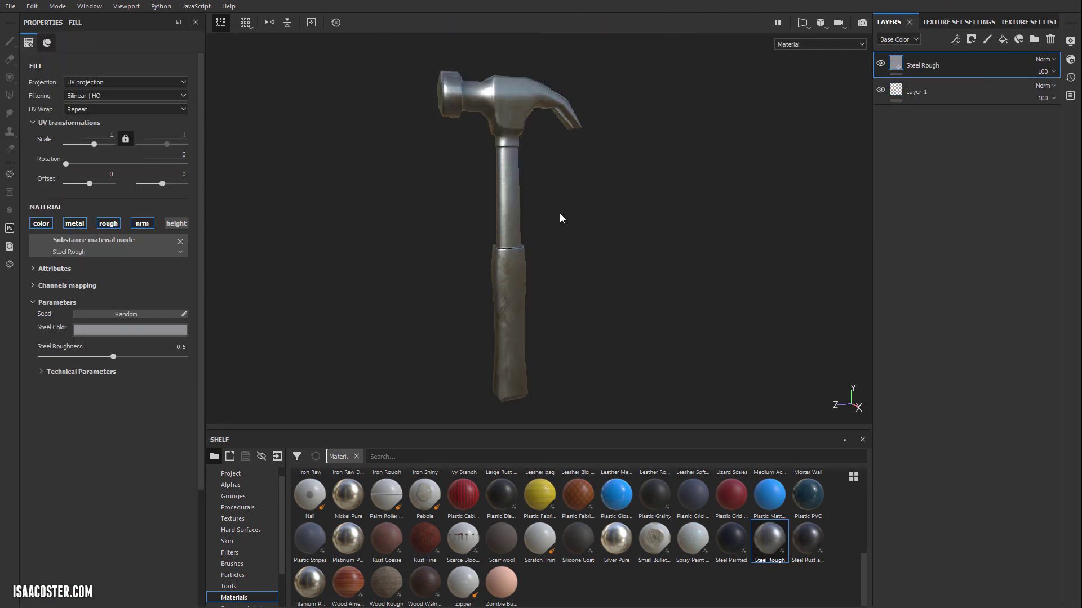
alt+drag(474, 216, 453, 235)
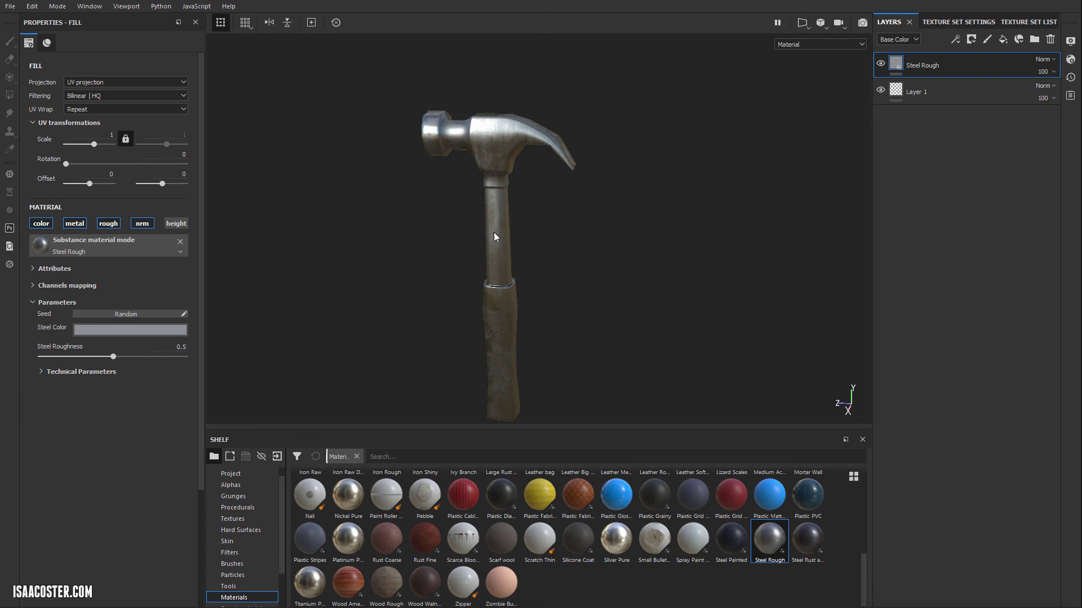
alt+drag(767, 213, 497, 269)
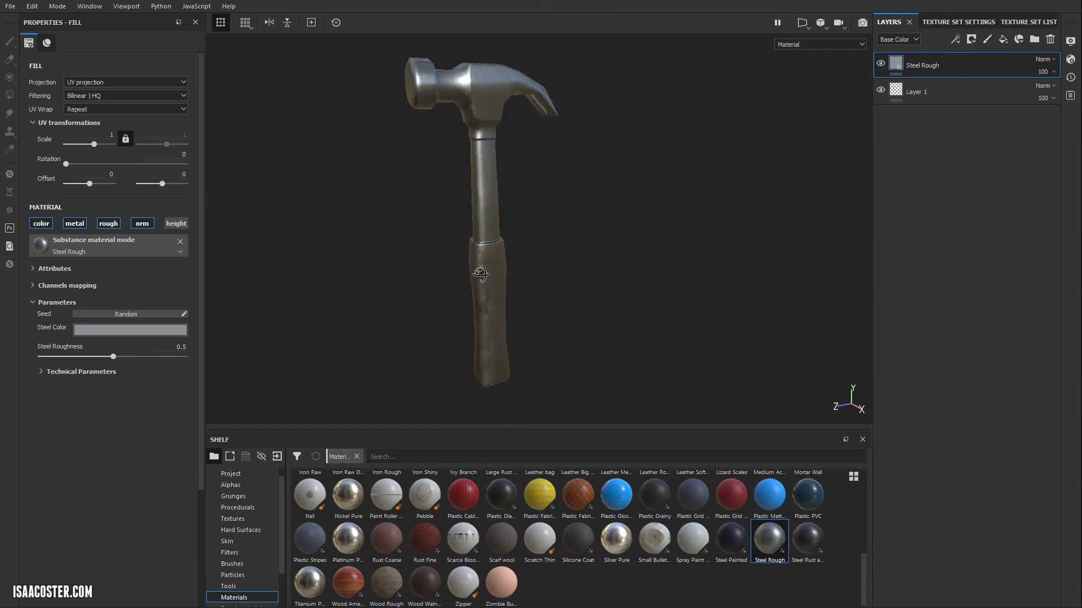
alt+drag(584, 269, 495, 281)
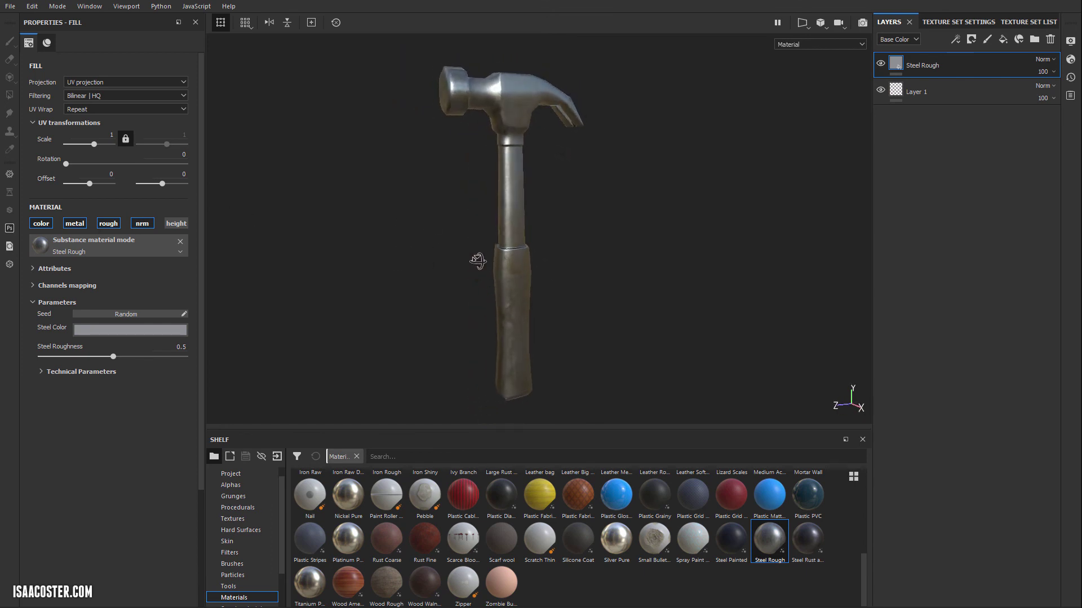
alt+drag(445, 251, 379, 221)
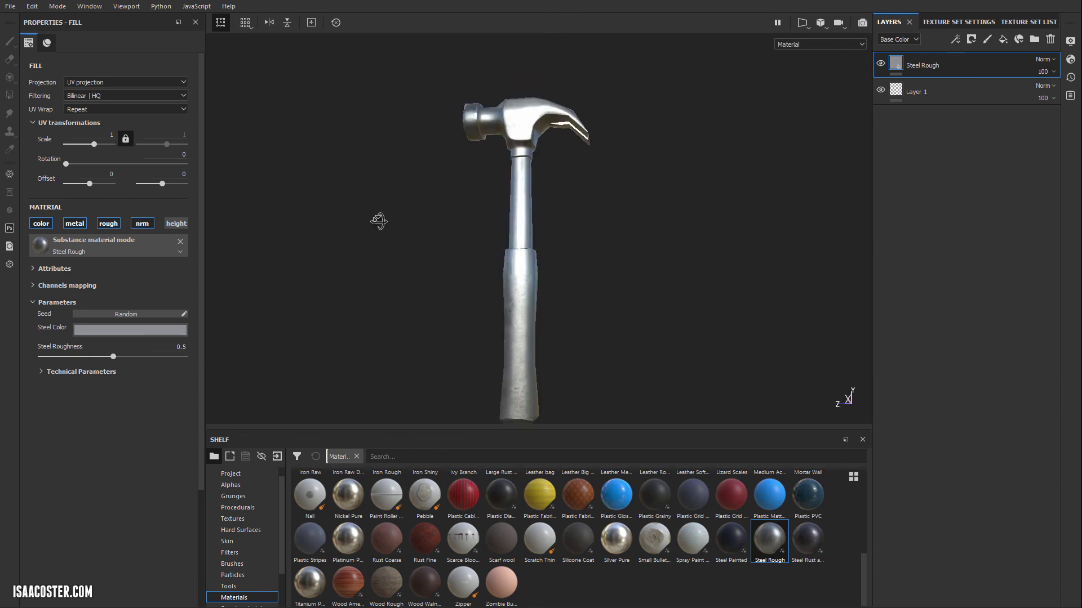